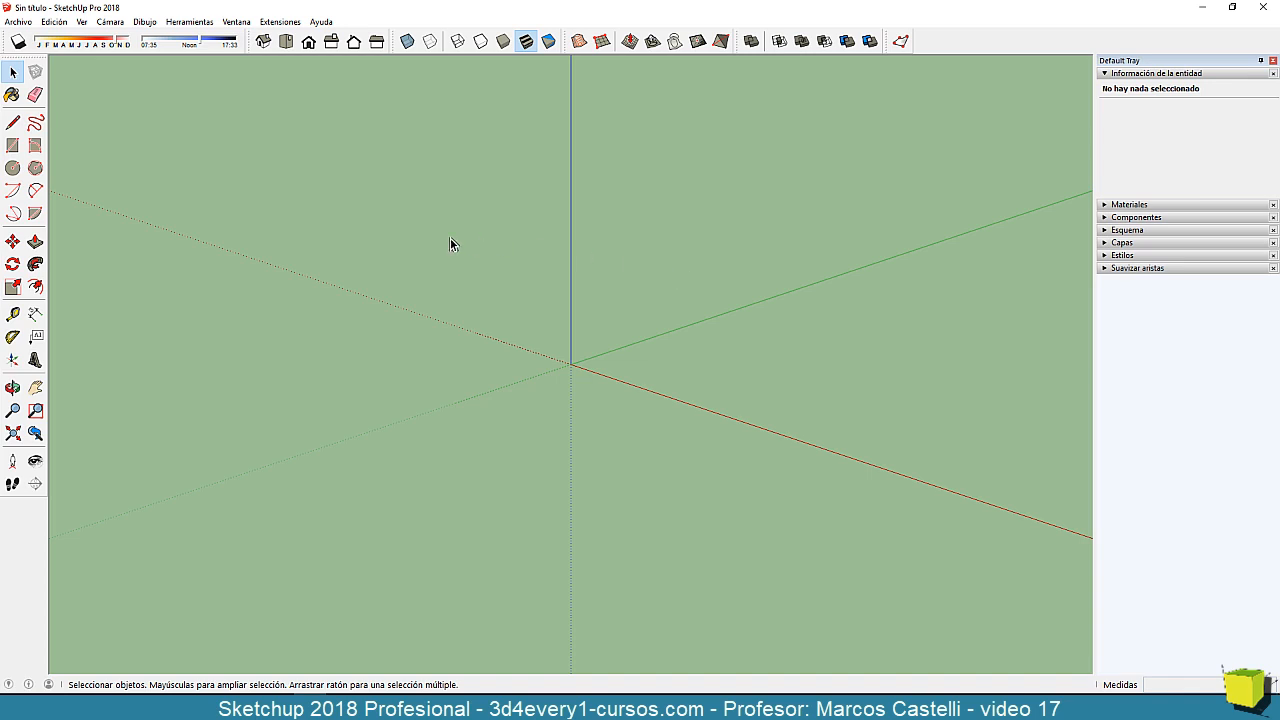
- Draw a vertical 5 m line locked to the blue axis, between the green and red axes
{"action": "left_click", "coordinate": [12, 123]}
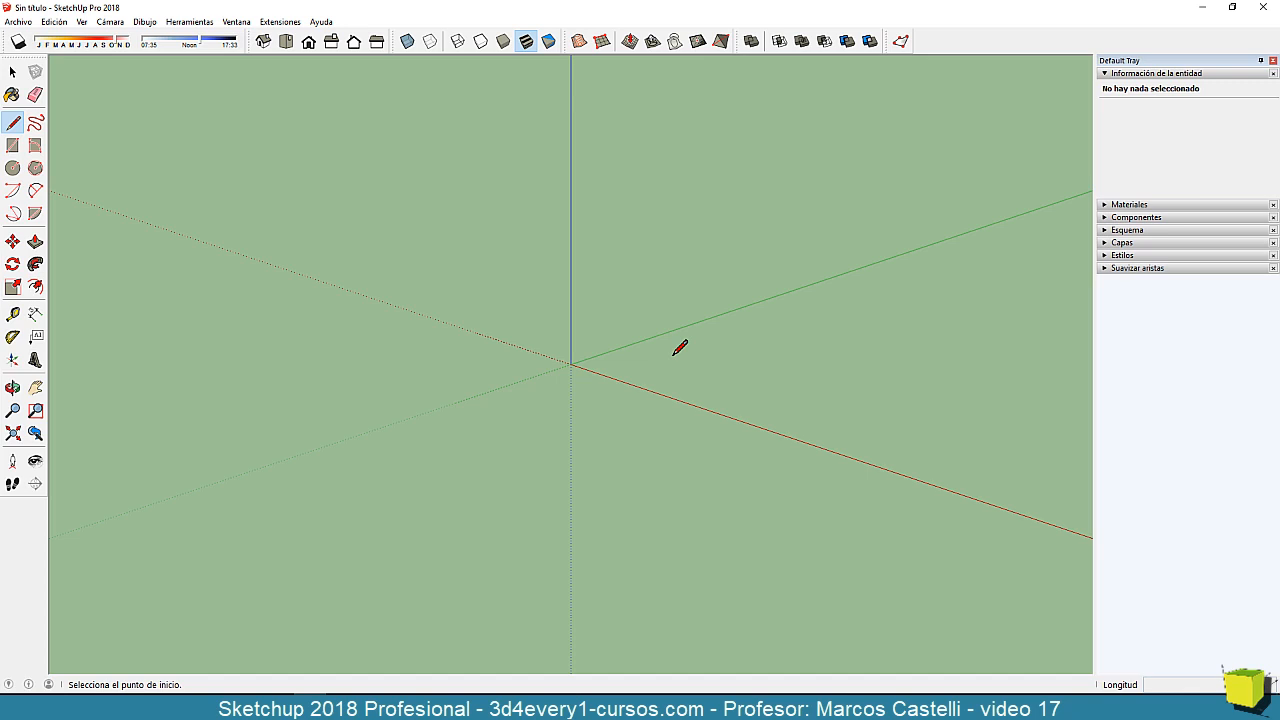
{"action": "left_click", "coordinate": [763, 346]}
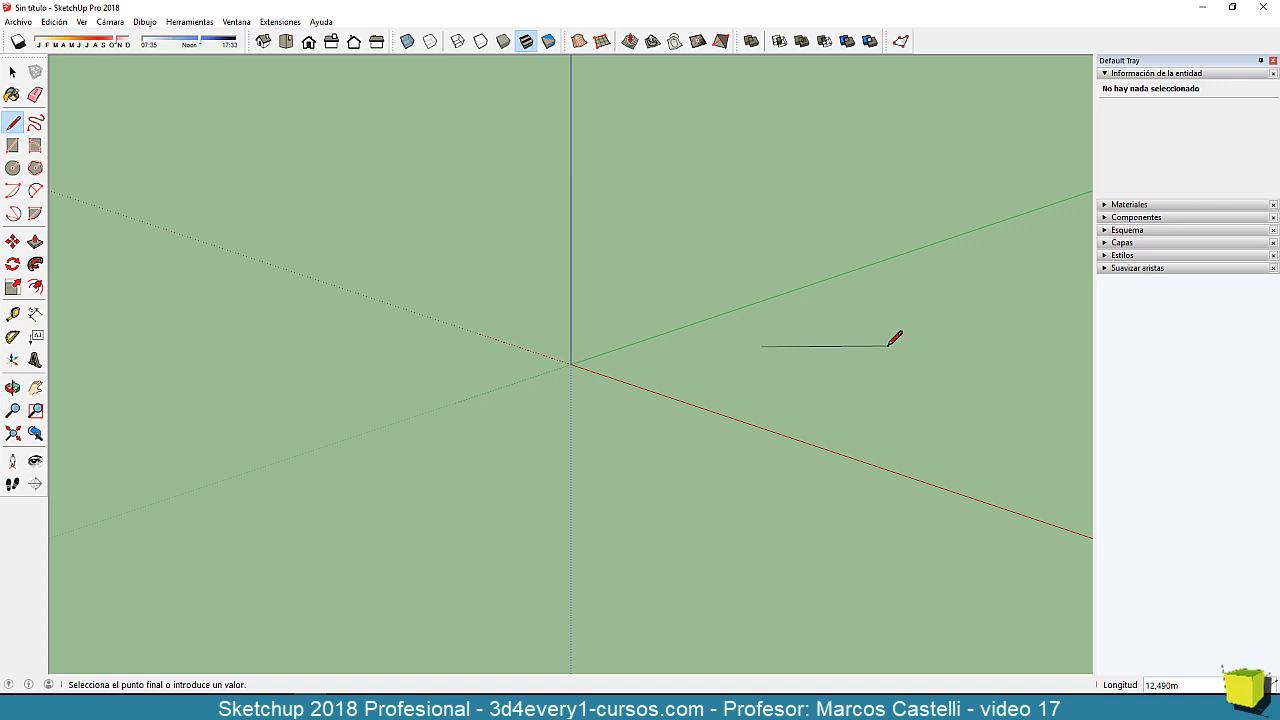
{"action": "key", "text": "Up"}
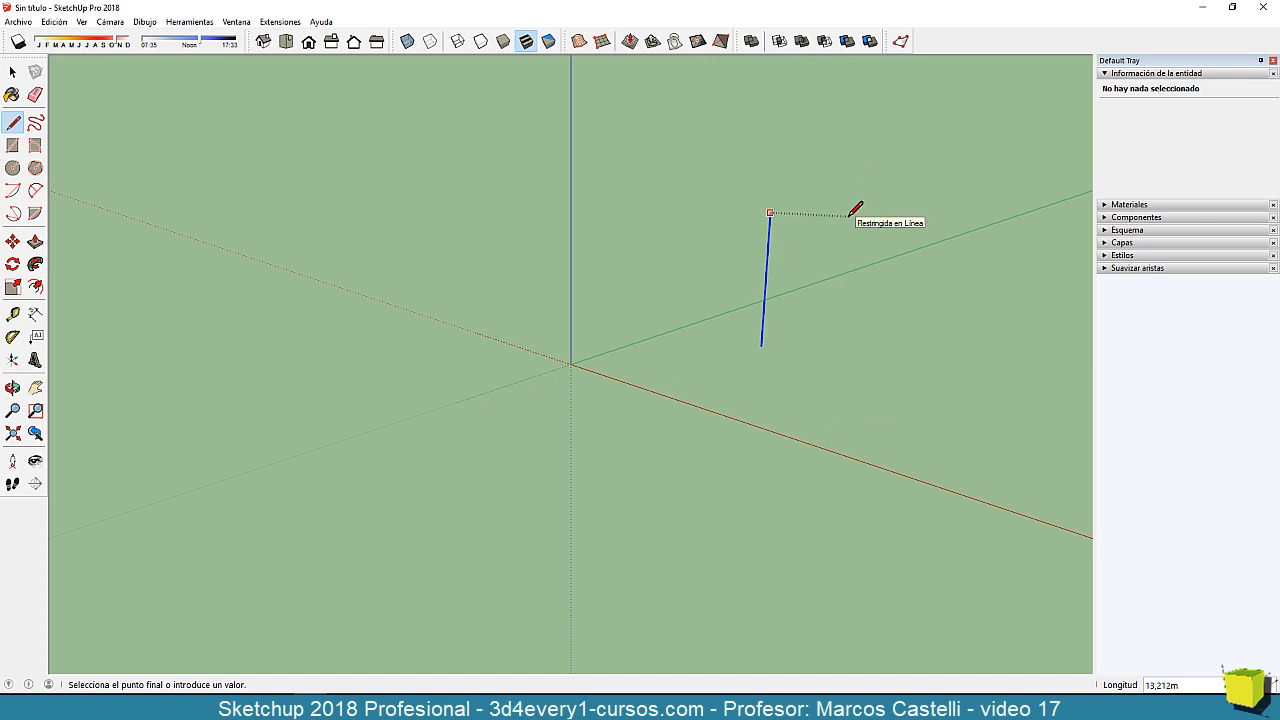
{"action": "key", "text": "Left"}
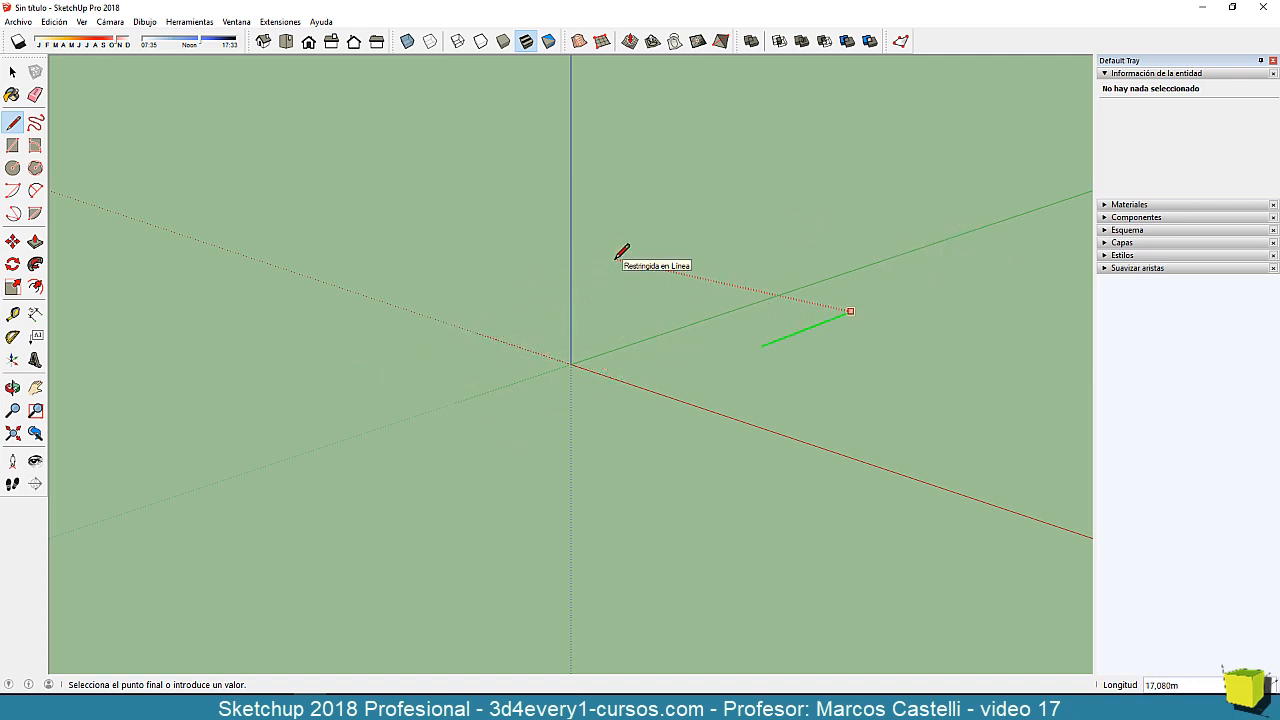
{"action": "key", "text": "Right"}
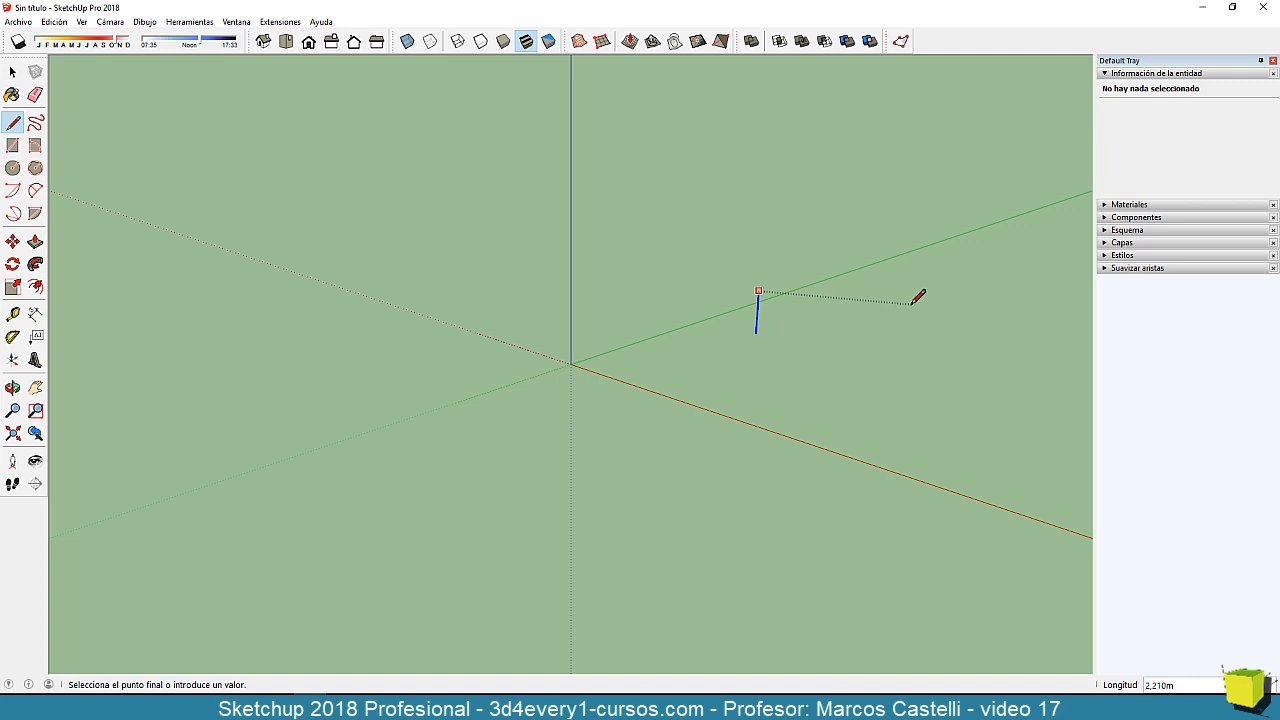
{"action": "type", "text": "5"}
{"action": "key", "text": "Return"}
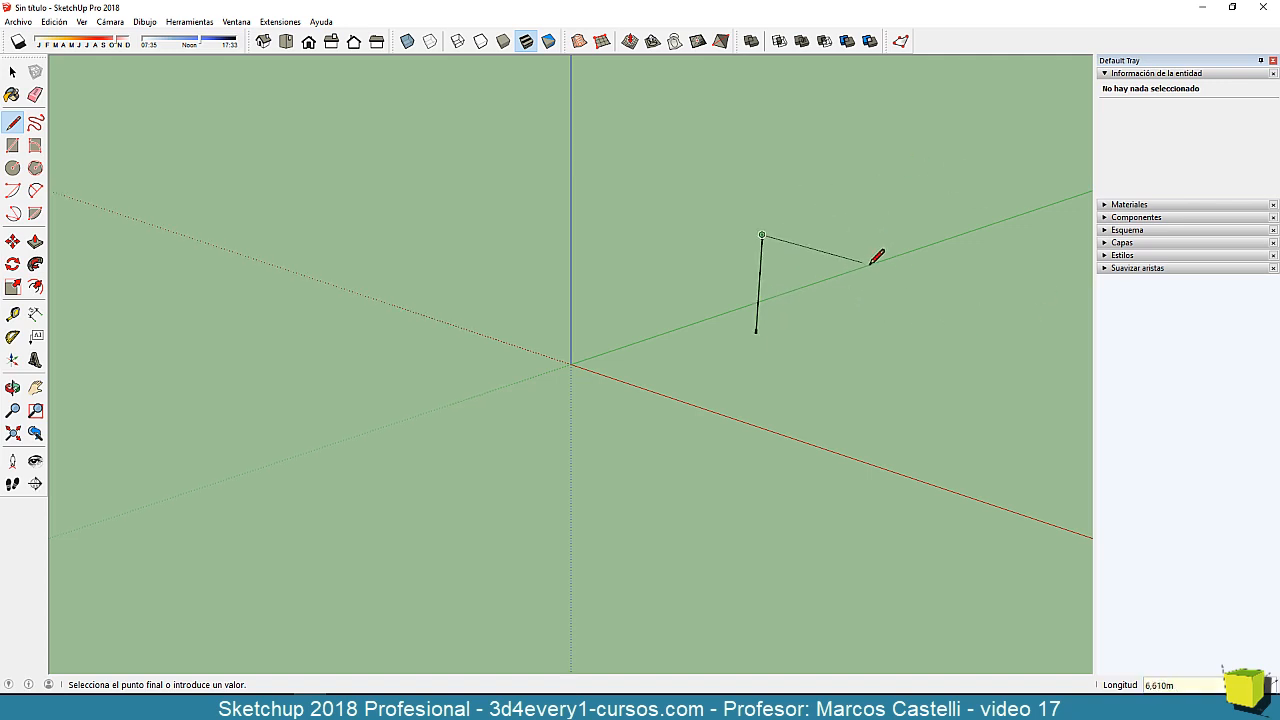
- Complete a vertical 5 m square from the line's upper end, with its remaining edges locked to the red and blue axes
{"action": "key", "text": "Right"}
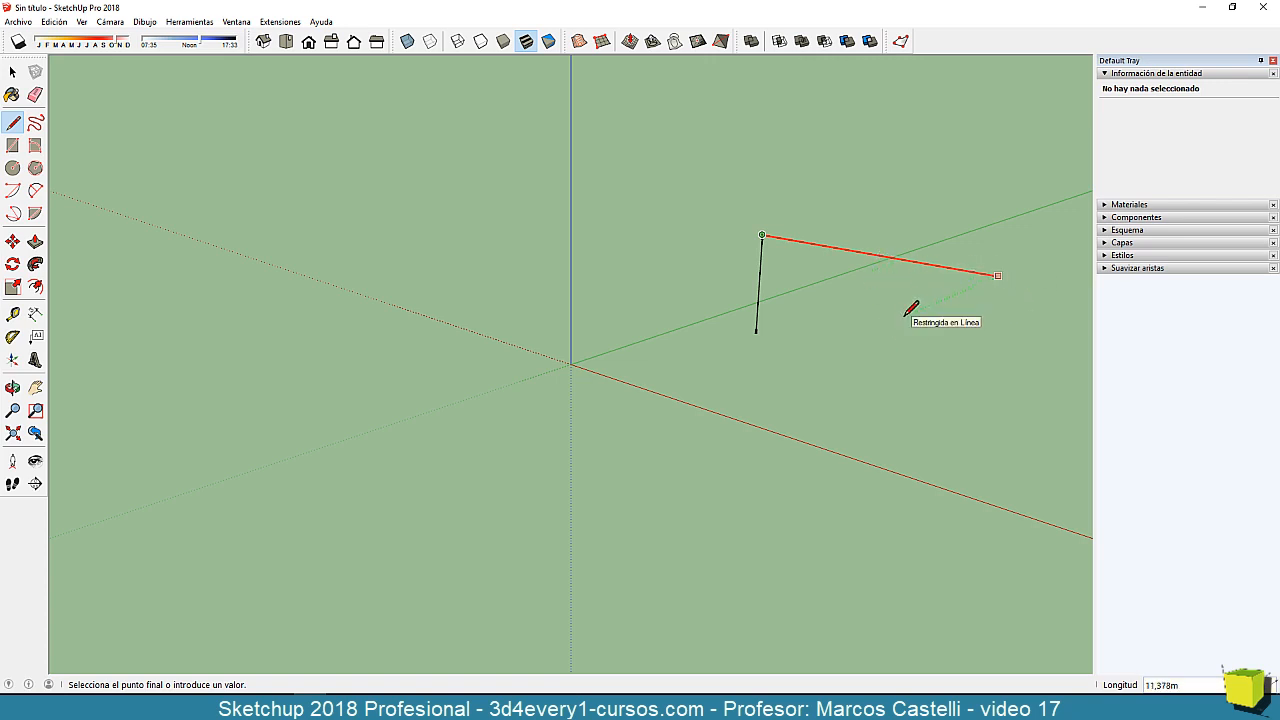
{"action": "type", "text": "5"}
{"action": "key", "text": "Return"}
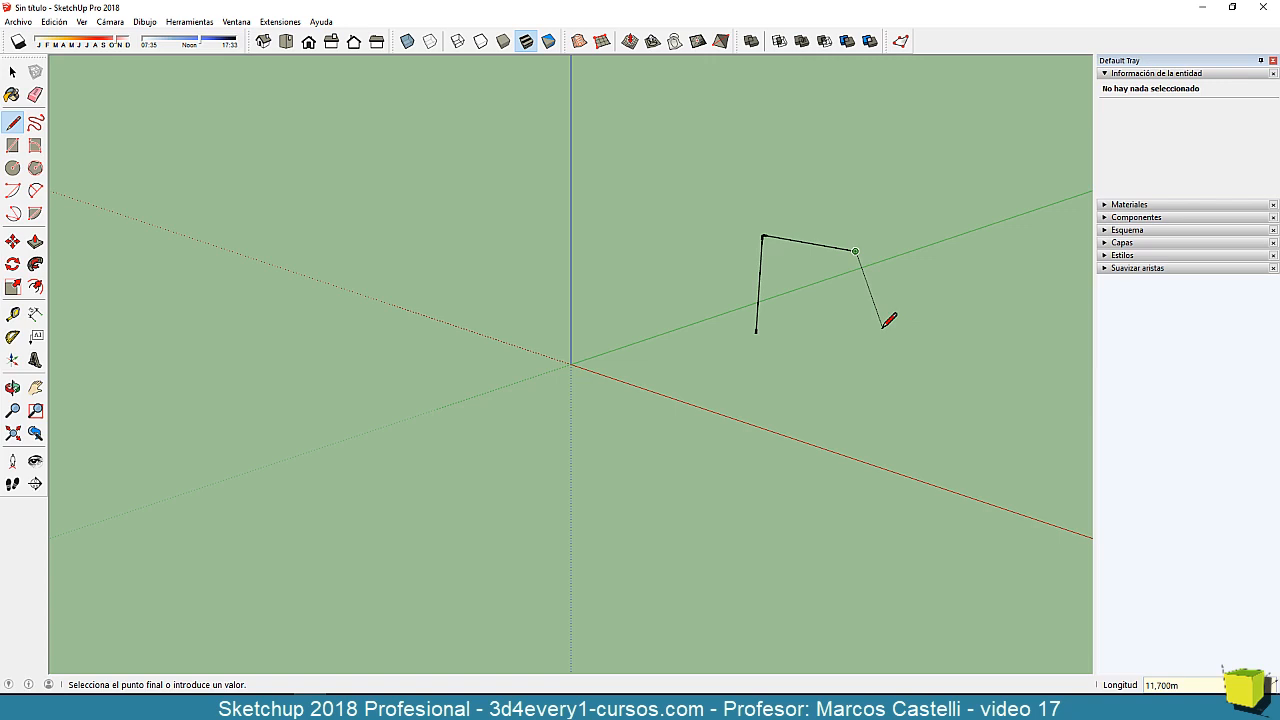
{"action": "key", "text": "Up"}
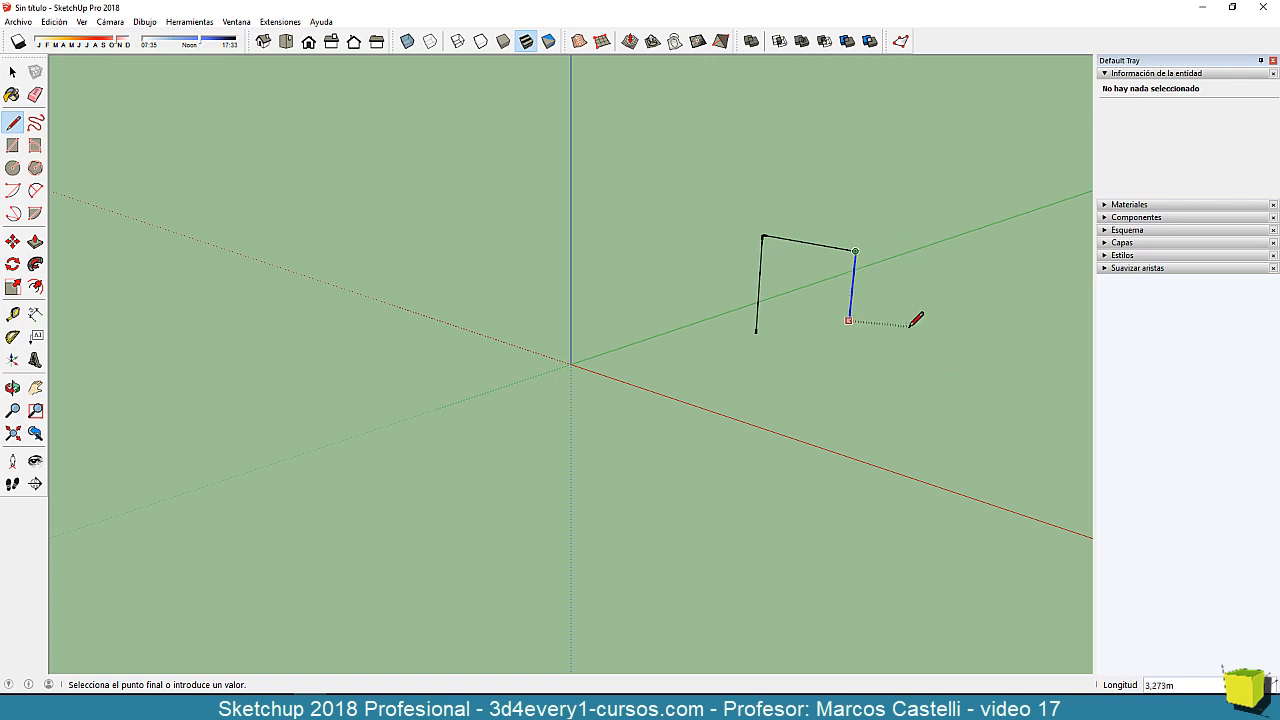
{"action": "type", "text": "5"}
{"action": "key", "text": "Return"}
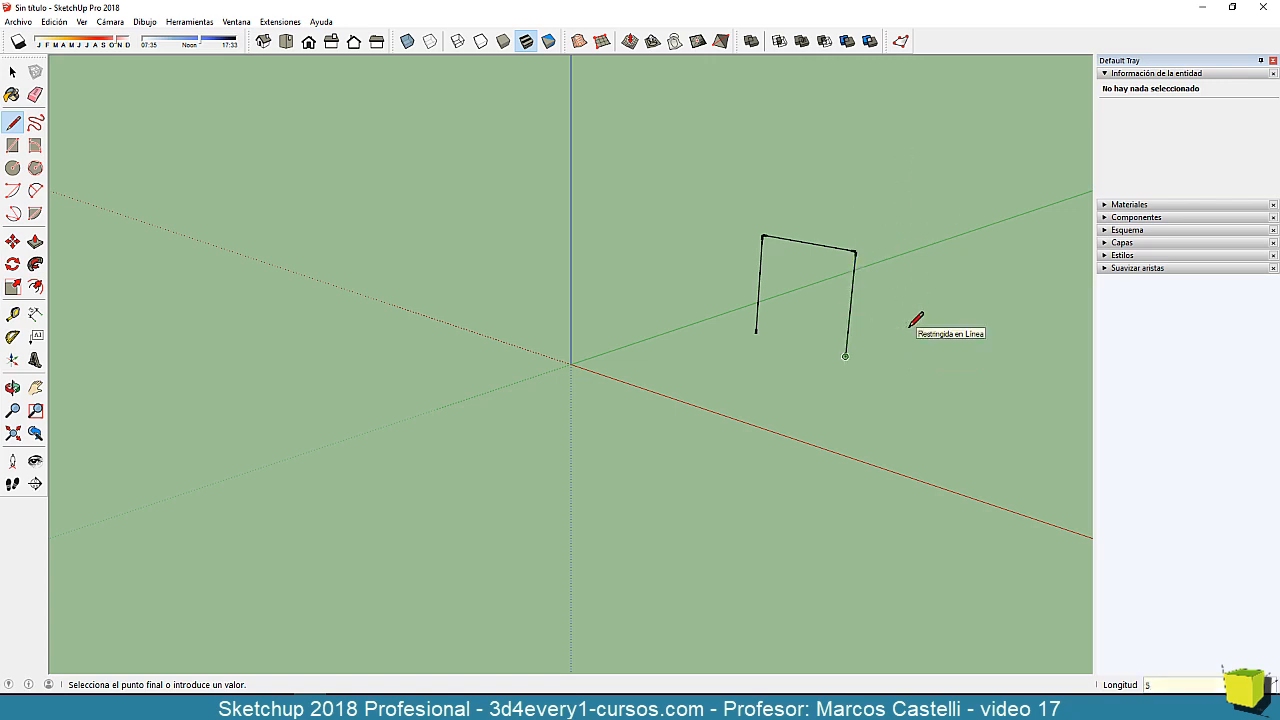
{"action": "key", "text": "Right"}
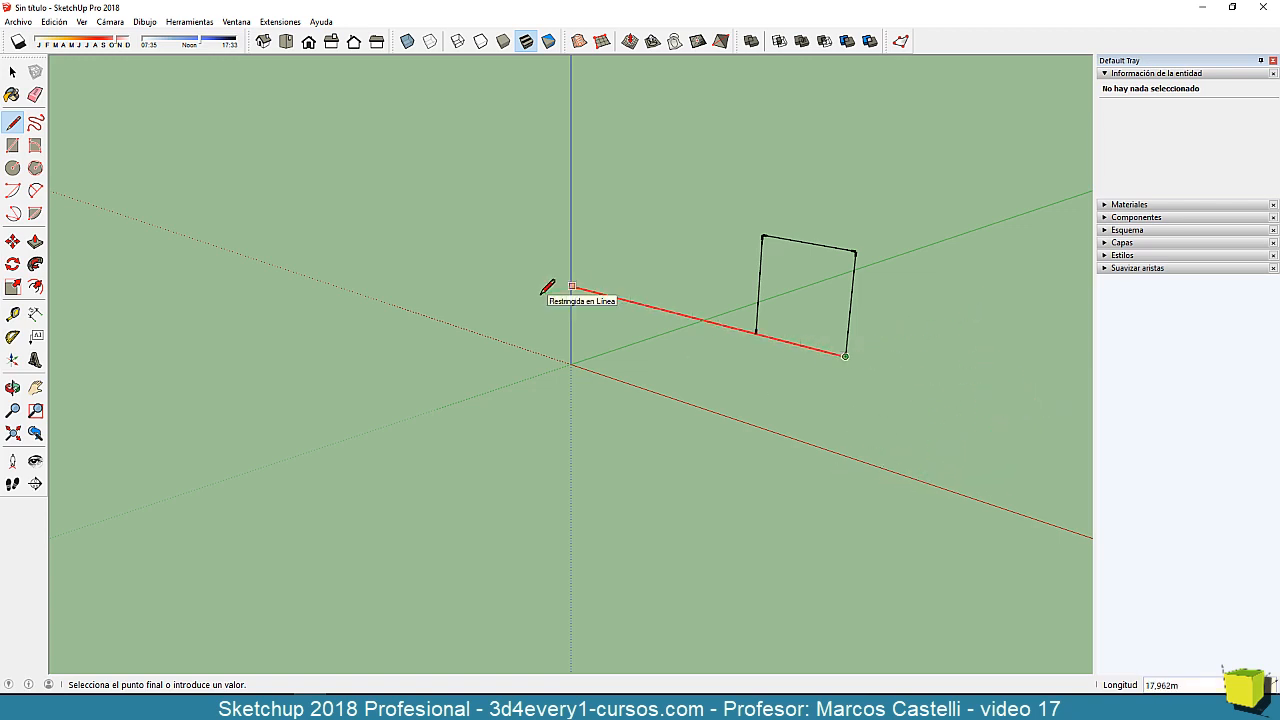
{"action": "type", "text": "5"}
{"action": "key", "text": "Return"}
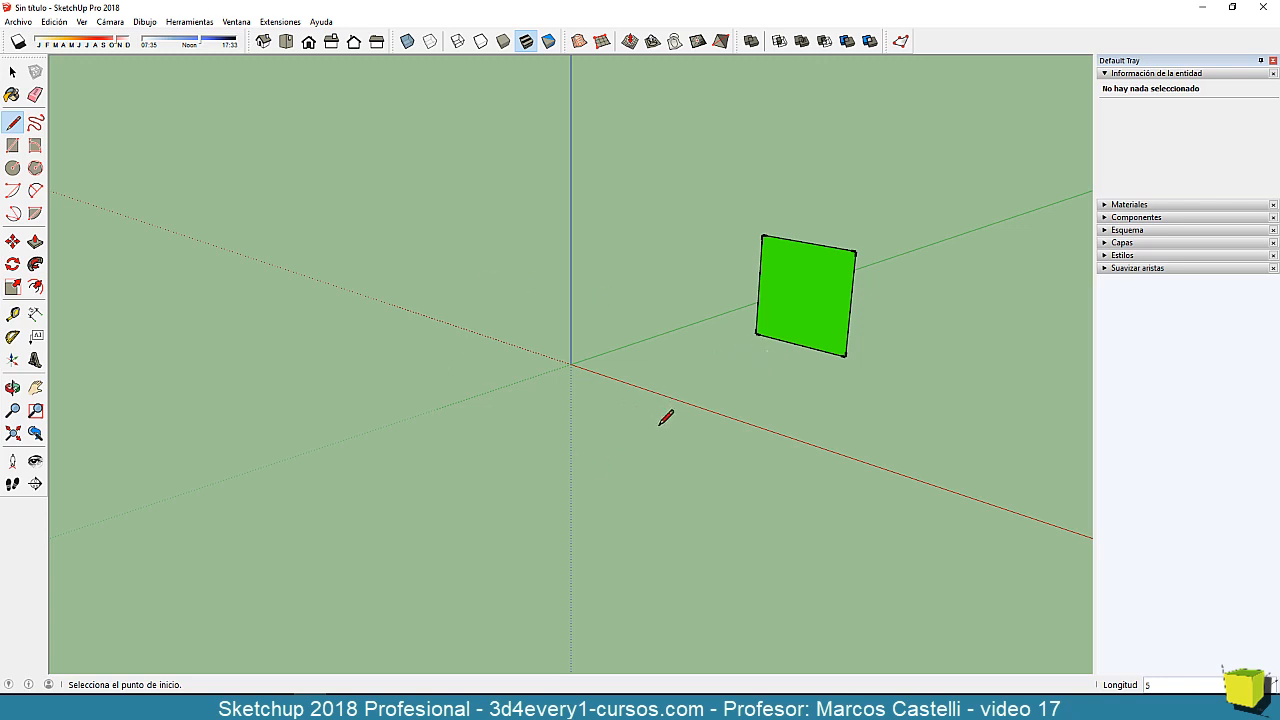
- Draw a ground rectangle of about 6.37 by 7.49 m on the dotted, negative side of the red axis
{"action": "middle_click_drag", "start_coordinate": [668, 420], "coordinate": [694, 511]}
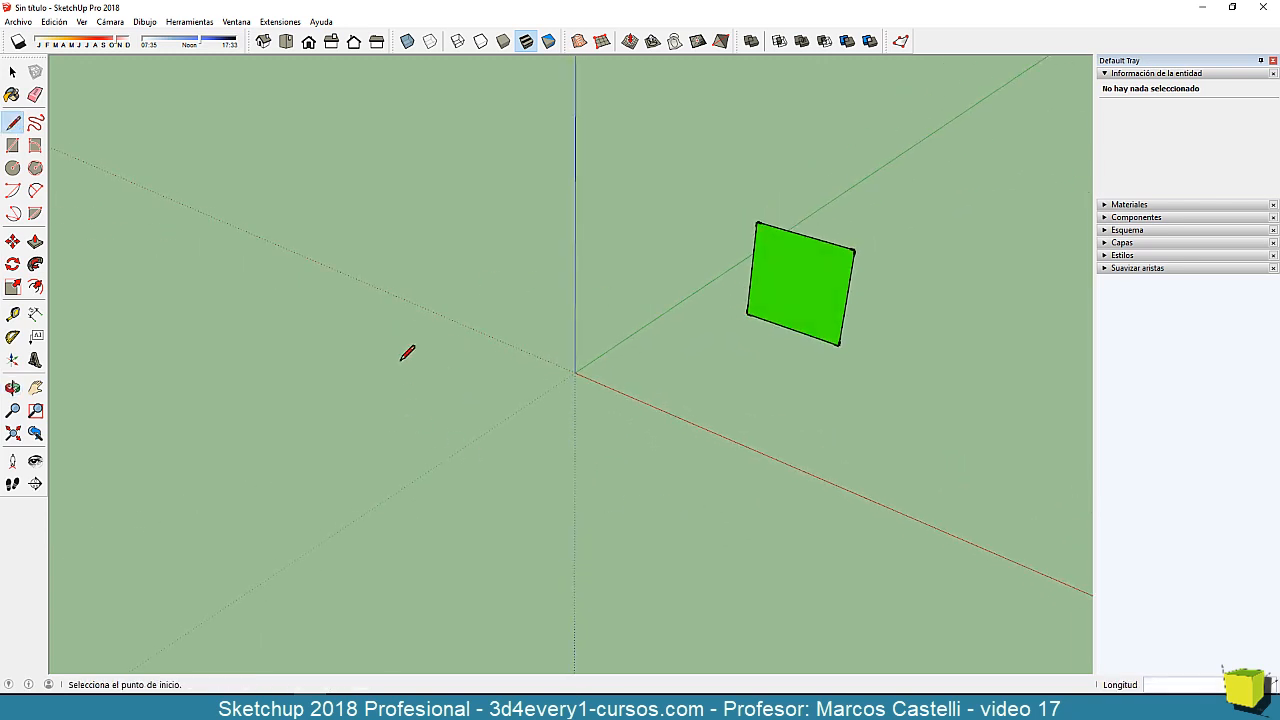
{"action": "left_click", "coordinate": [12, 145]}
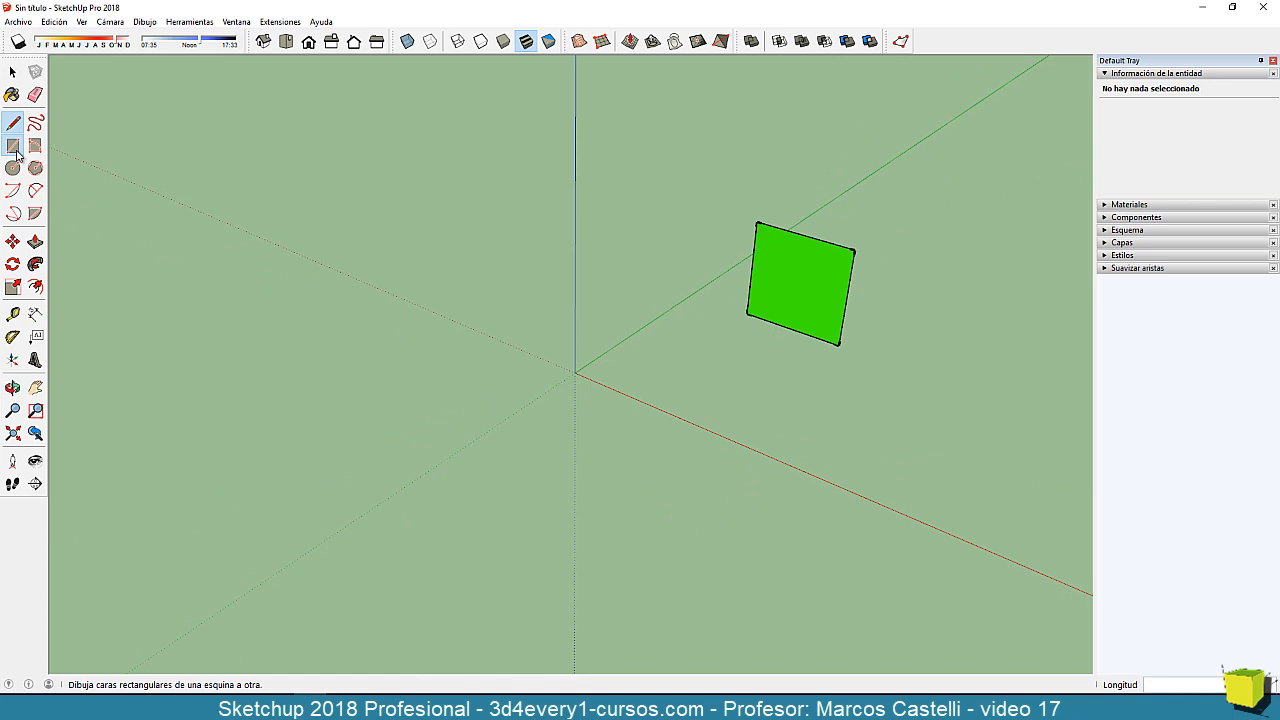
{"action": "left_click", "coordinate": [271, 368]}
{"action": "left_click", "coordinate": [483, 347]}
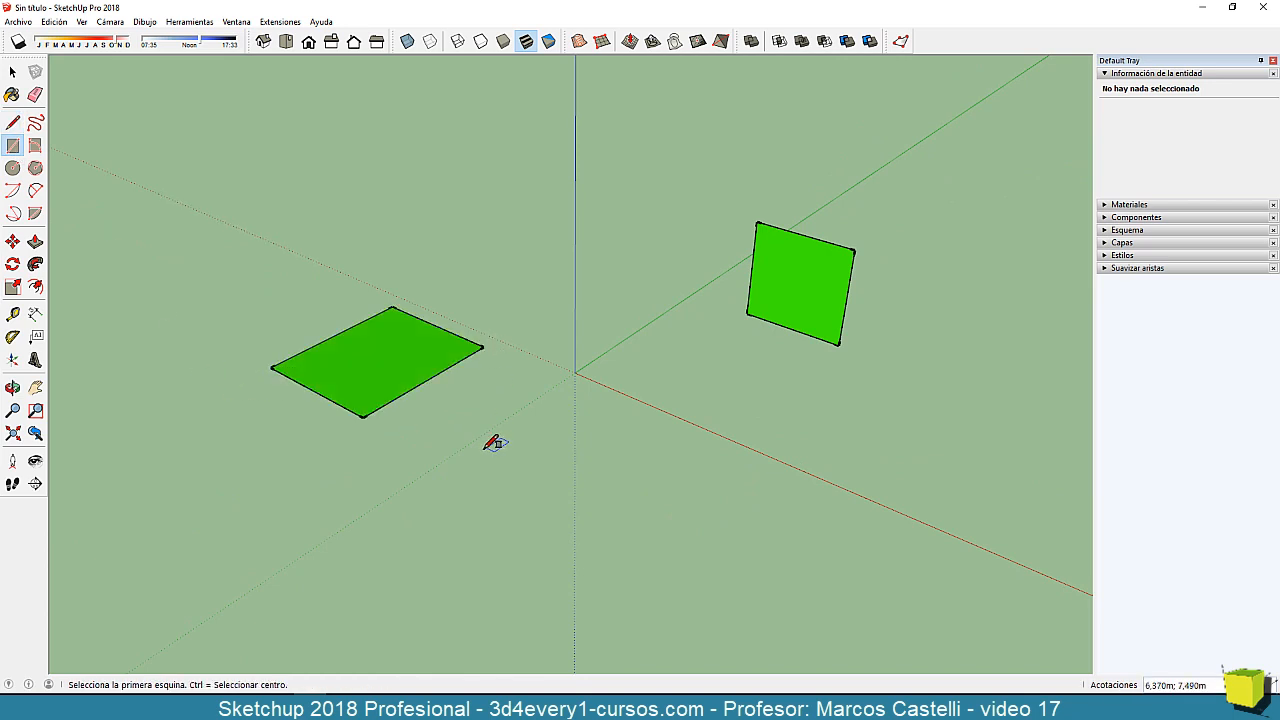
- Extend a line parallel to the red axis from the rectangle's corner nearest the origin, aligned with the square's nearest lower corner
{"action": "key", "text": "l"}
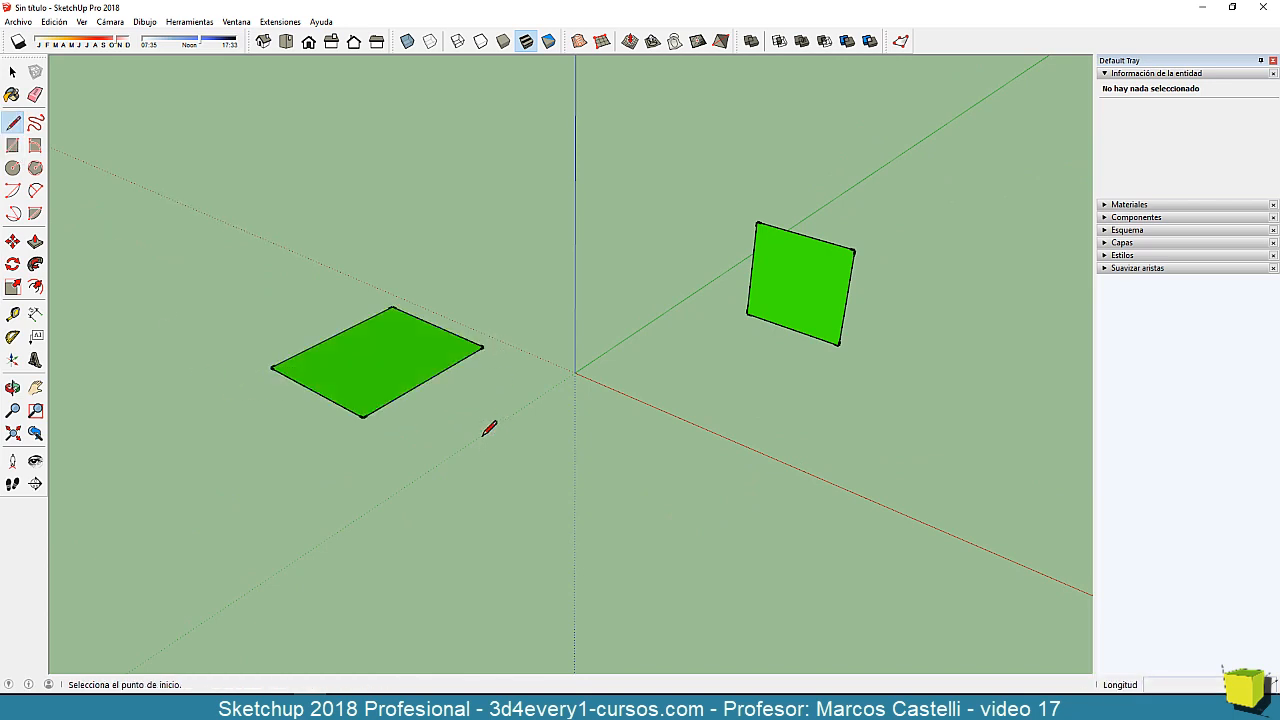
{"action": "left_click", "coordinate": [483, 347]}
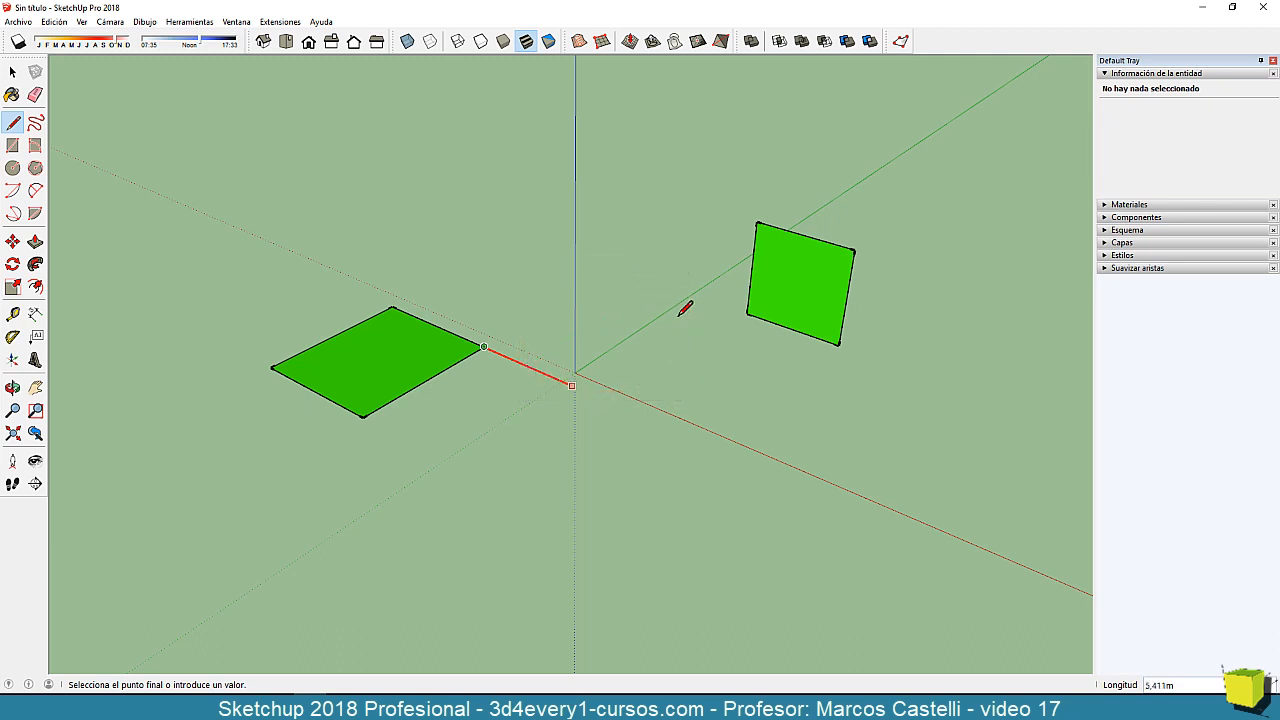
{"action": "left_click", "coordinate": [747, 312], "text": "shift"}
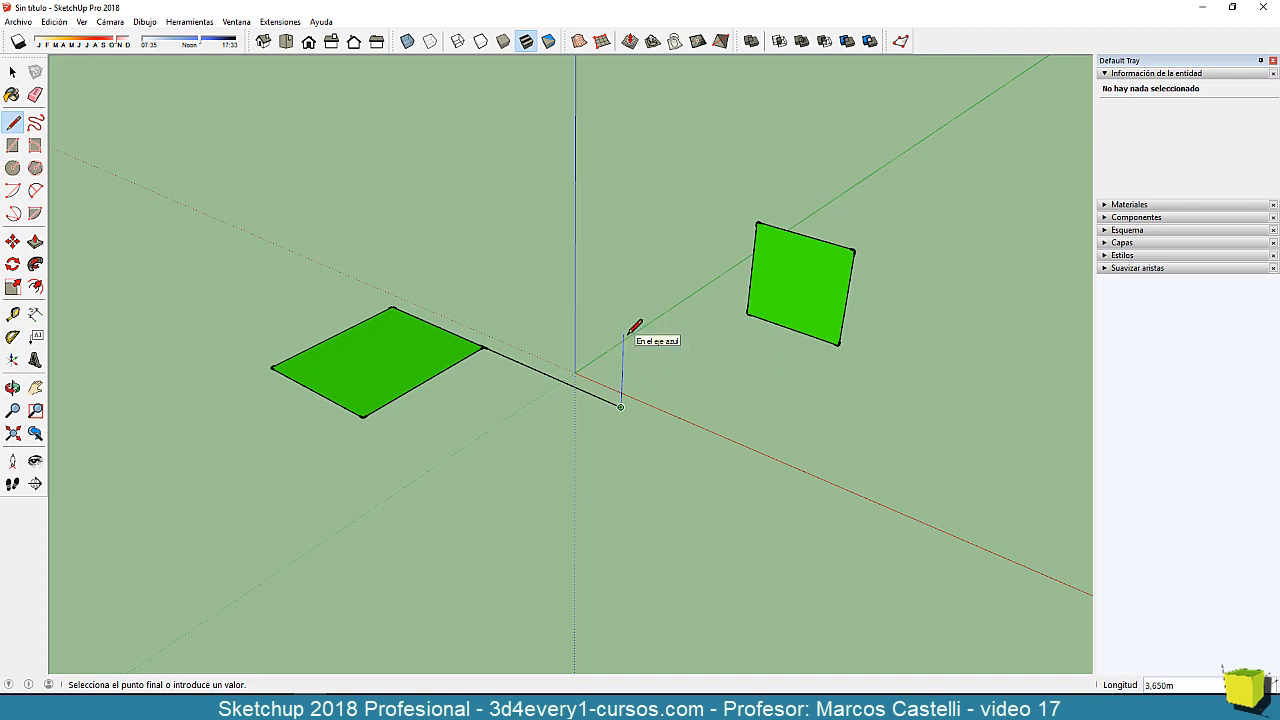
- Draw a second vertical 5 m square from the extended line's end, using the first square's corners as alignment references
{"action": "key", "text": "shift"}
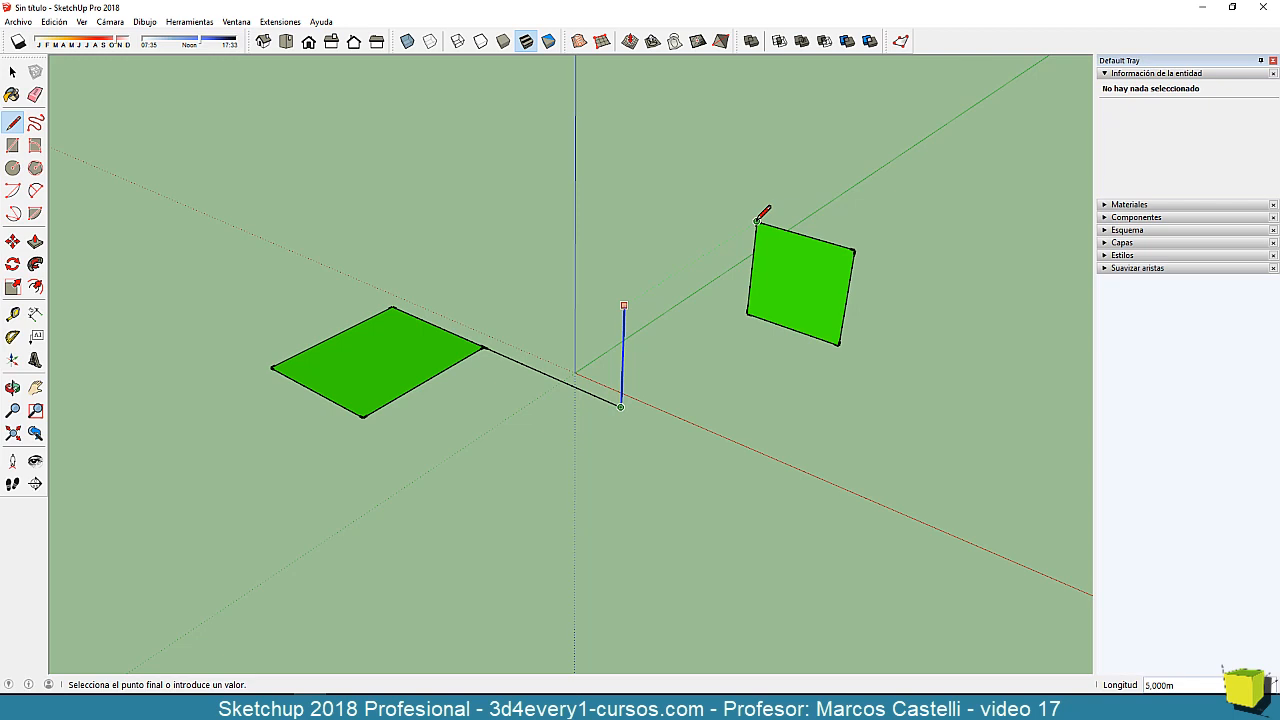
{"action": "left_click", "coordinate": [763, 213]}
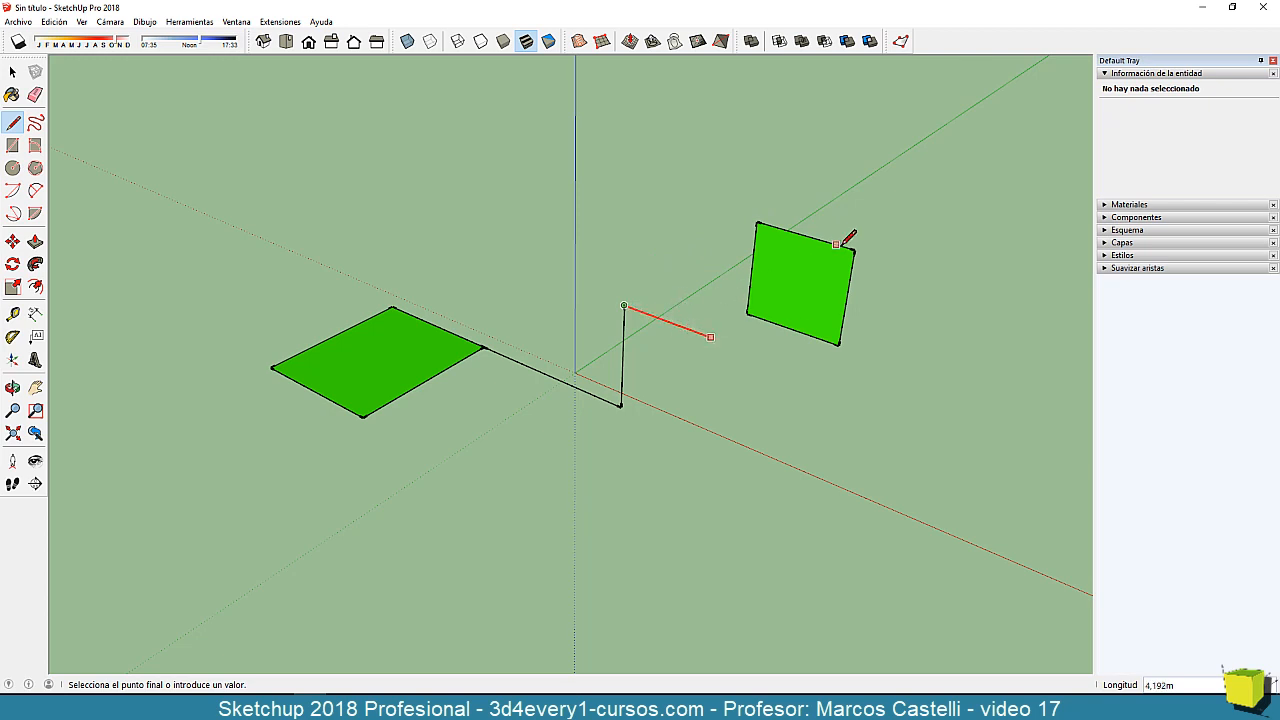
{"action": "type", "text": "5,000m"}
{"action": "key", "text": "Return"}
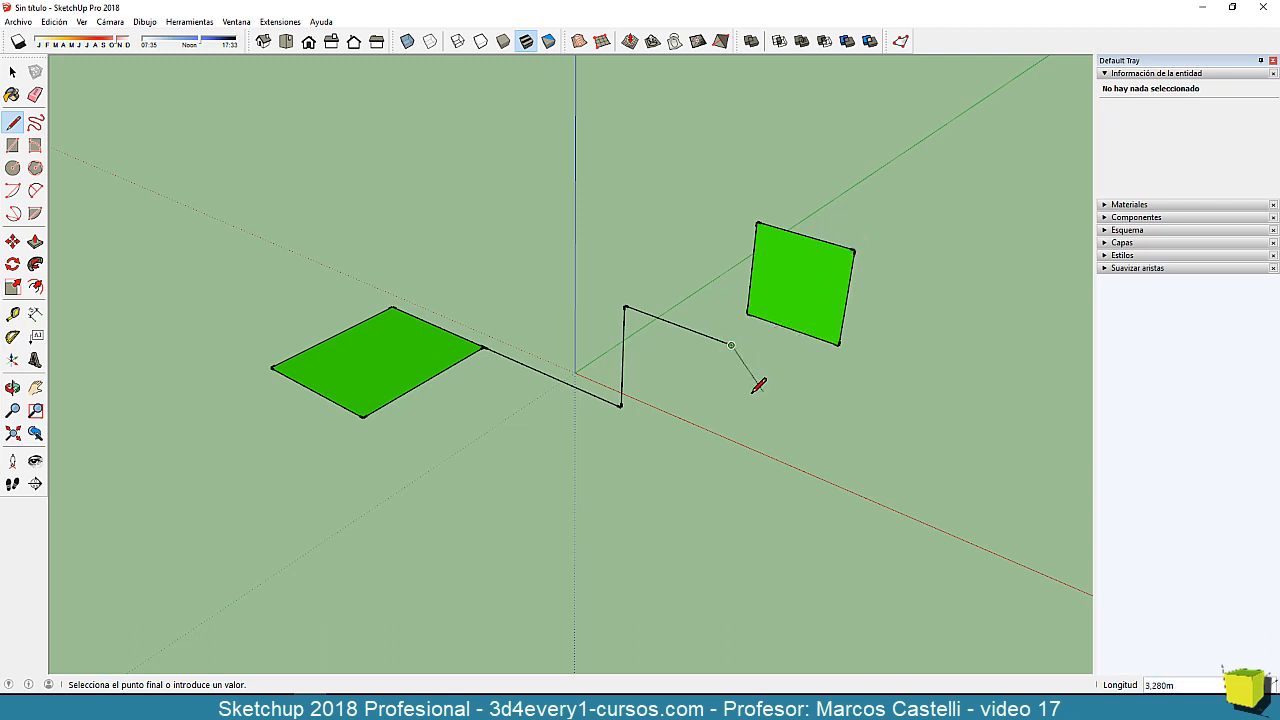
{"action": "left_click", "coordinate": [840, 342]}
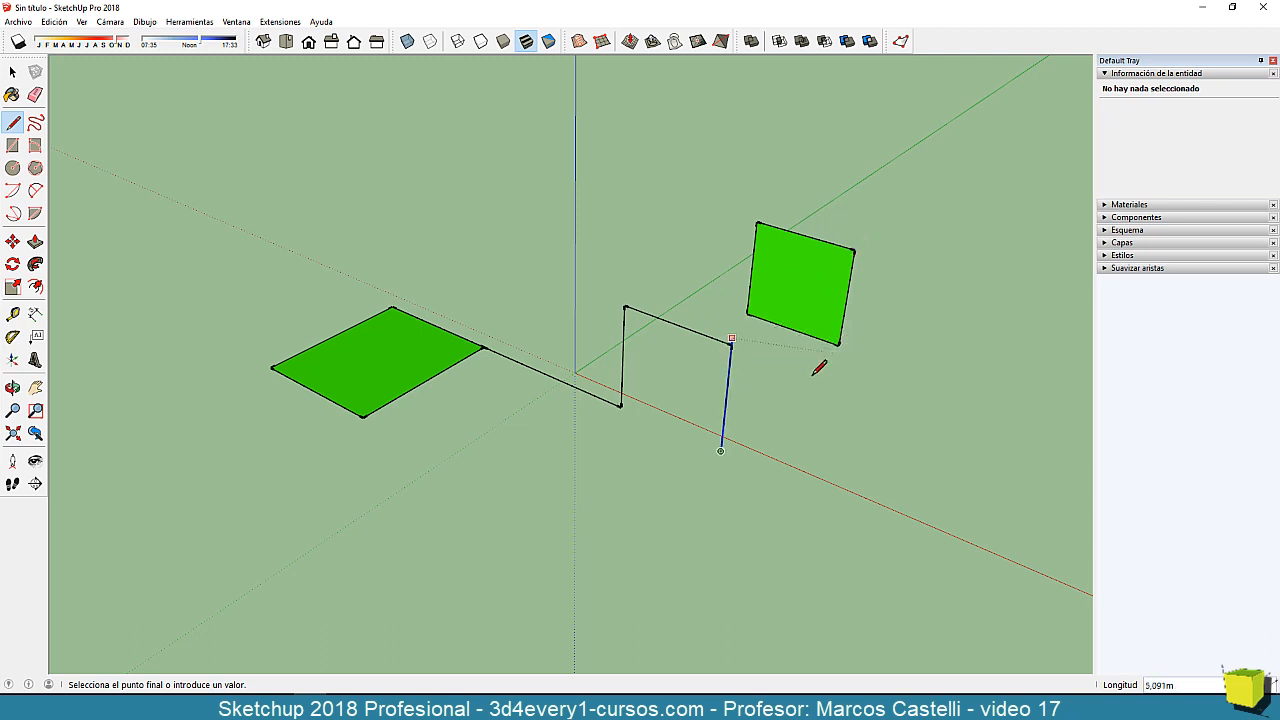
{"action": "left_click", "coordinate": [621, 407]}
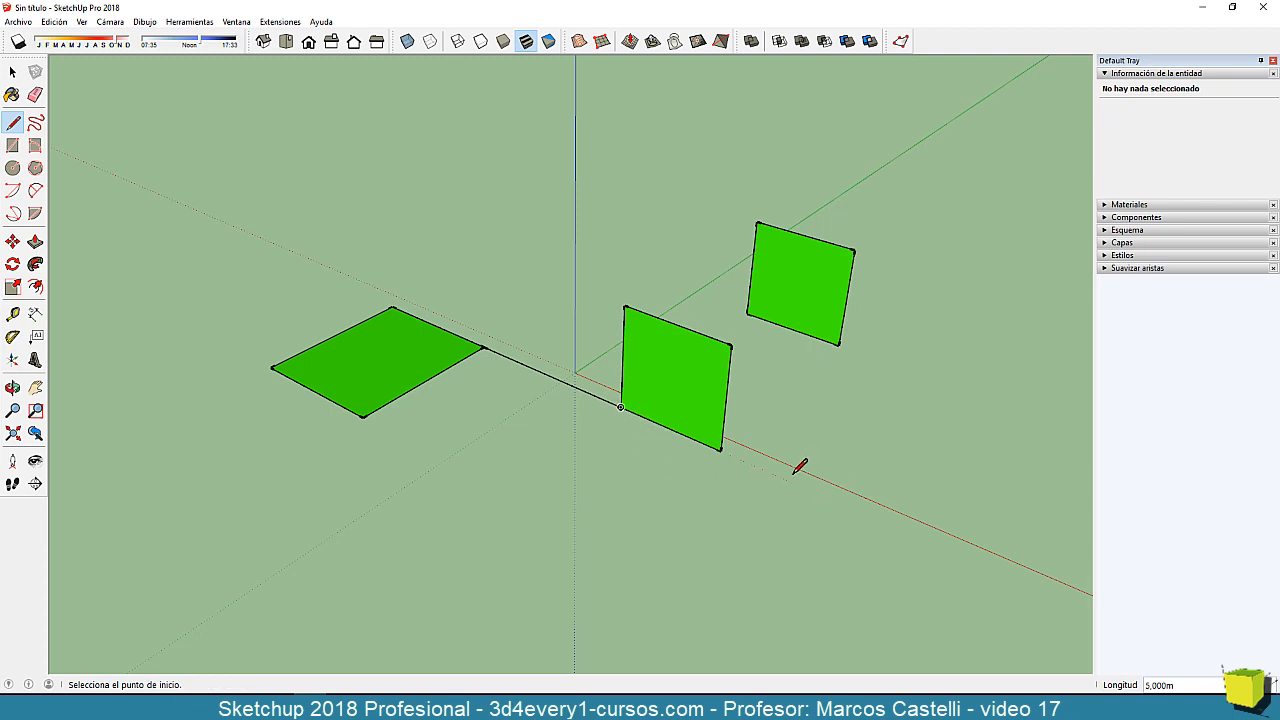
- Connect the matching upper corners of the two vertical squares with two lines to form the top face
{"action": "left_click", "coordinate": [625, 307]}
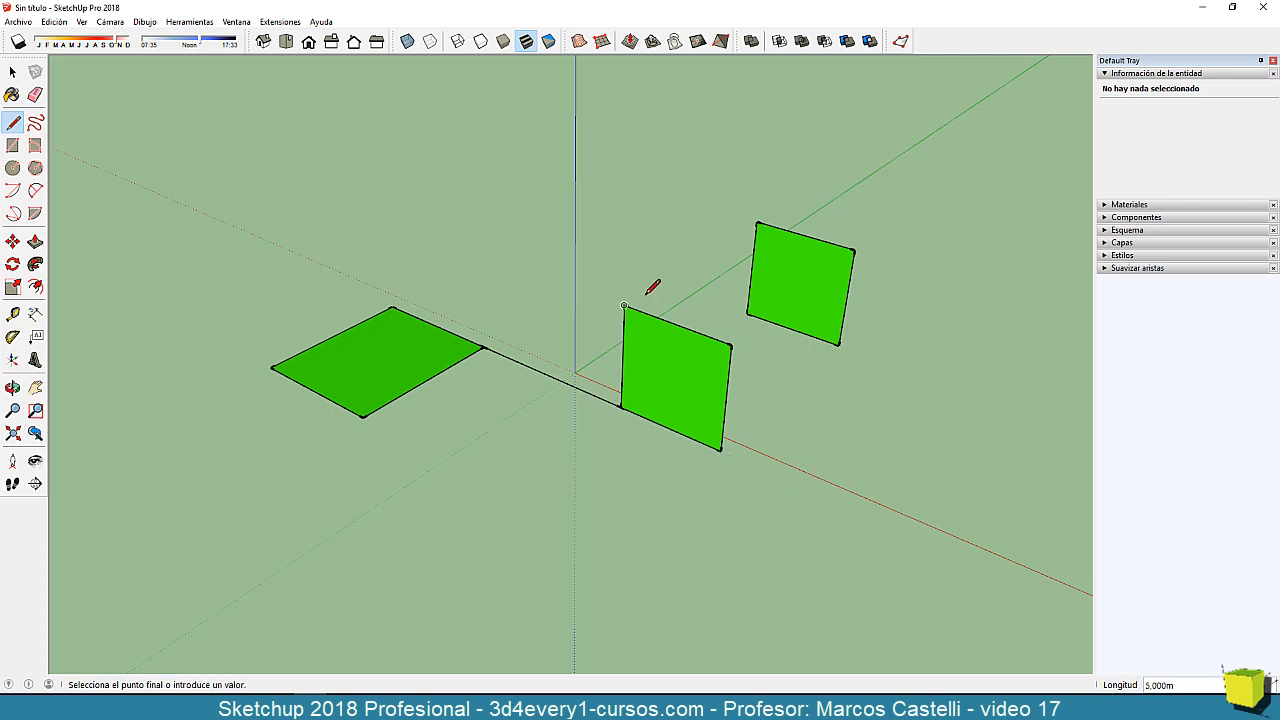
{"action": "left_click", "coordinate": [757, 222]}
{"action": "key", "text": "Escape"}
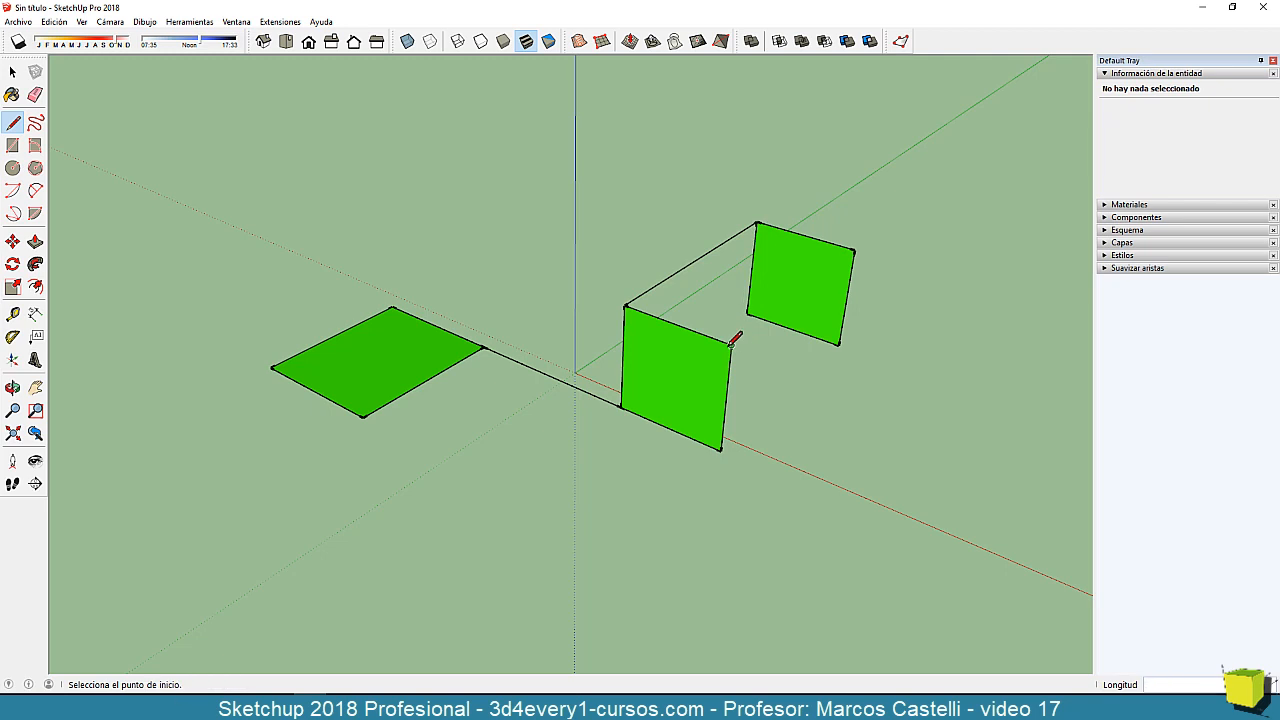
{"action": "left_click", "coordinate": [731, 345]}
{"action": "left_click", "coordinate": [854, 250]}
{"action": "key", "text": "Escape"}
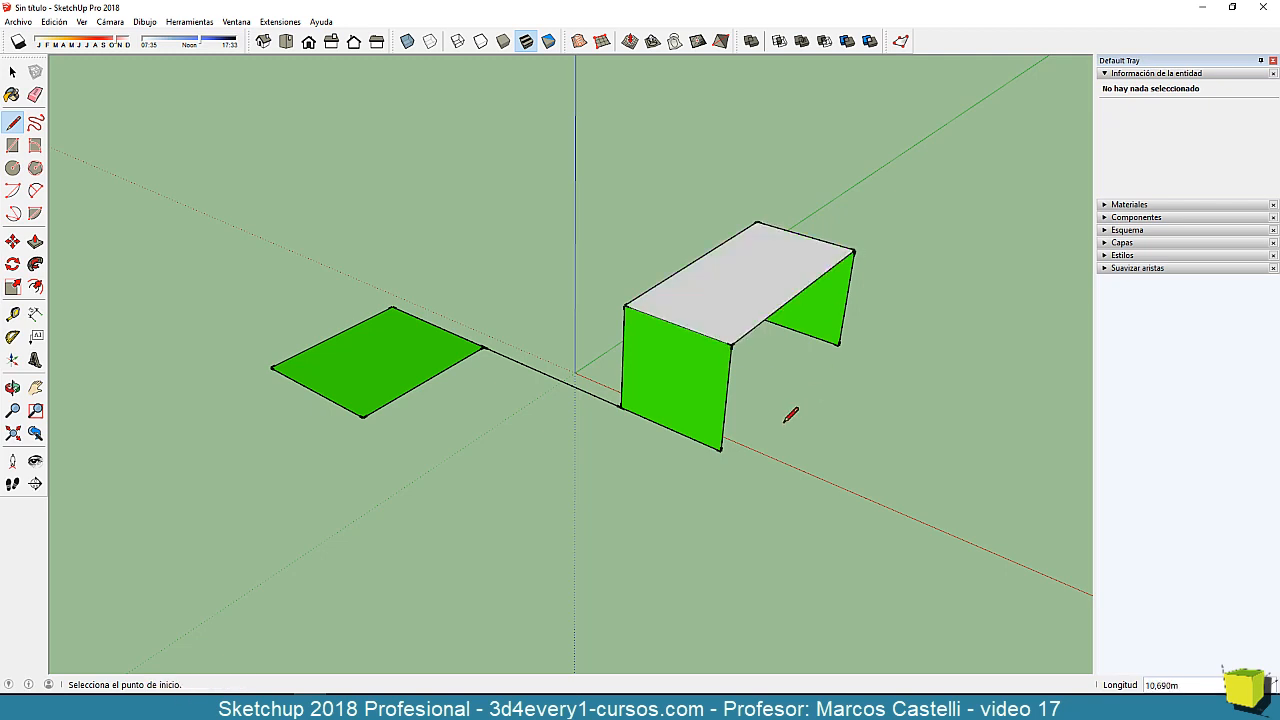
- Connect the matching lower corners of the two squares on both sides to close the box's side faces
{"action": "left_click", "coordinate": [721, 449]}
{"action": "left_click", "coordinate": [838, 345]}
{"action": "middle_click_drag", "start_coordinate": [500, 380], "coordinate": [1027, 386]}
{"action": "left_click", "coordinate": [478, 273]}
{"action": "left_click", "coordinate": [624, 352]}
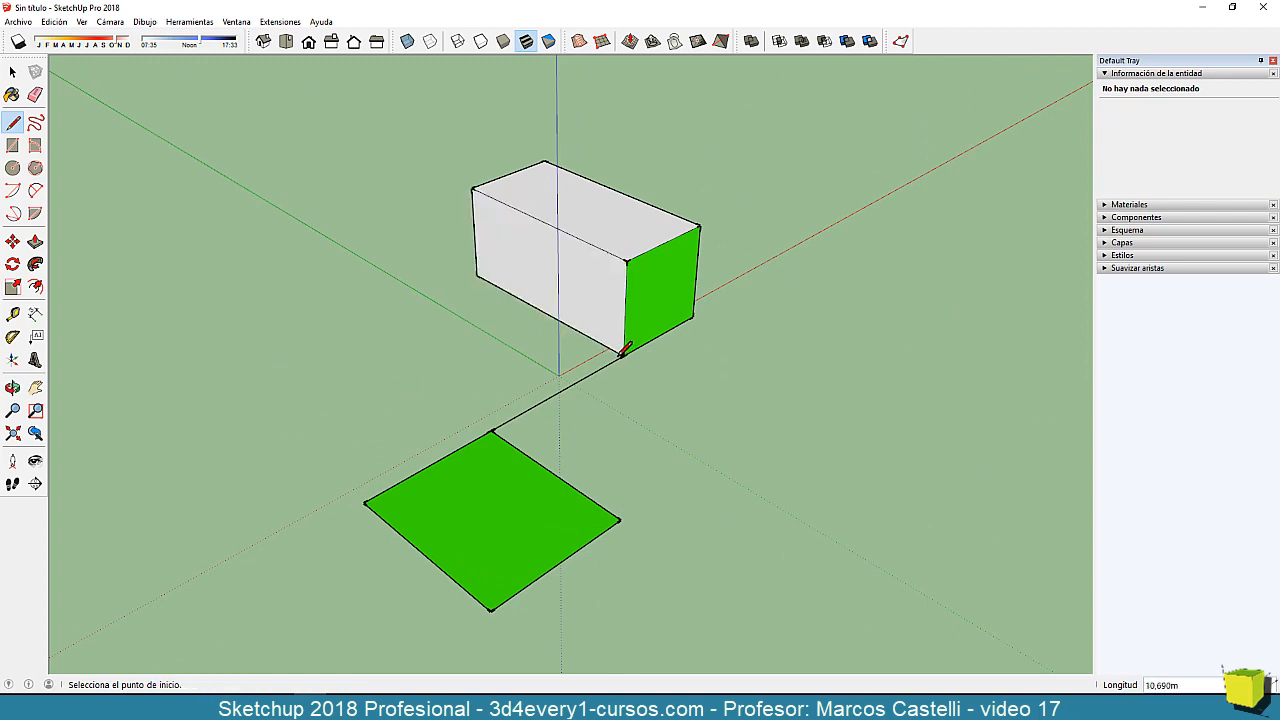
- Draw a diagonal line on the box's front face from the top edge's midpoint to the adjacent vertical edge farther from the rectangle
{"action": "middle_click_drag", "start_coordinate": [706, 431], "coordinate": [617, 534]}
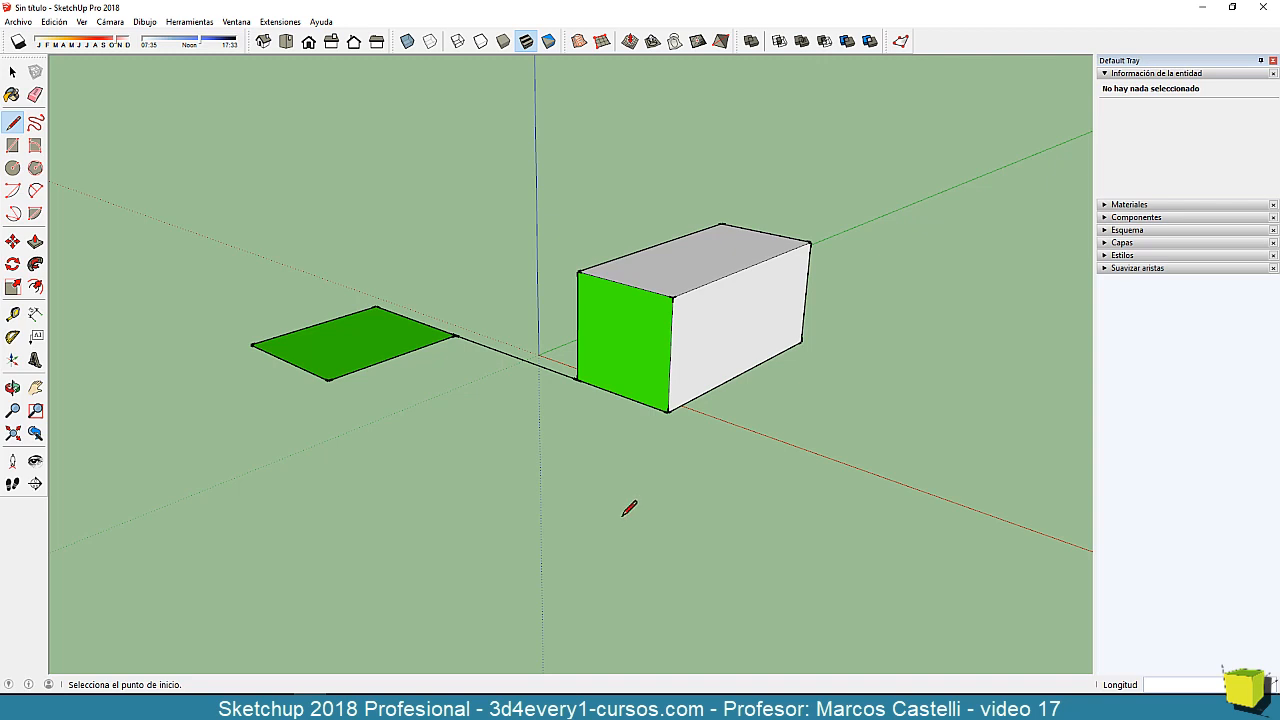
{"action": "mouse_move", "coordinate": [657, 457]}
{"action": "middle_mouse_down"}
{"action": "mouse_move", "coordinate": [437, 514]}
{"action": "mouse_move", "coordinate": [603, 518]}
{"action": "mouse_move", "coordinate": [663, 466]}
{"action": "mouse_move", "coordinate": [688, 556]}
{"action": "middle_mouse_up"}
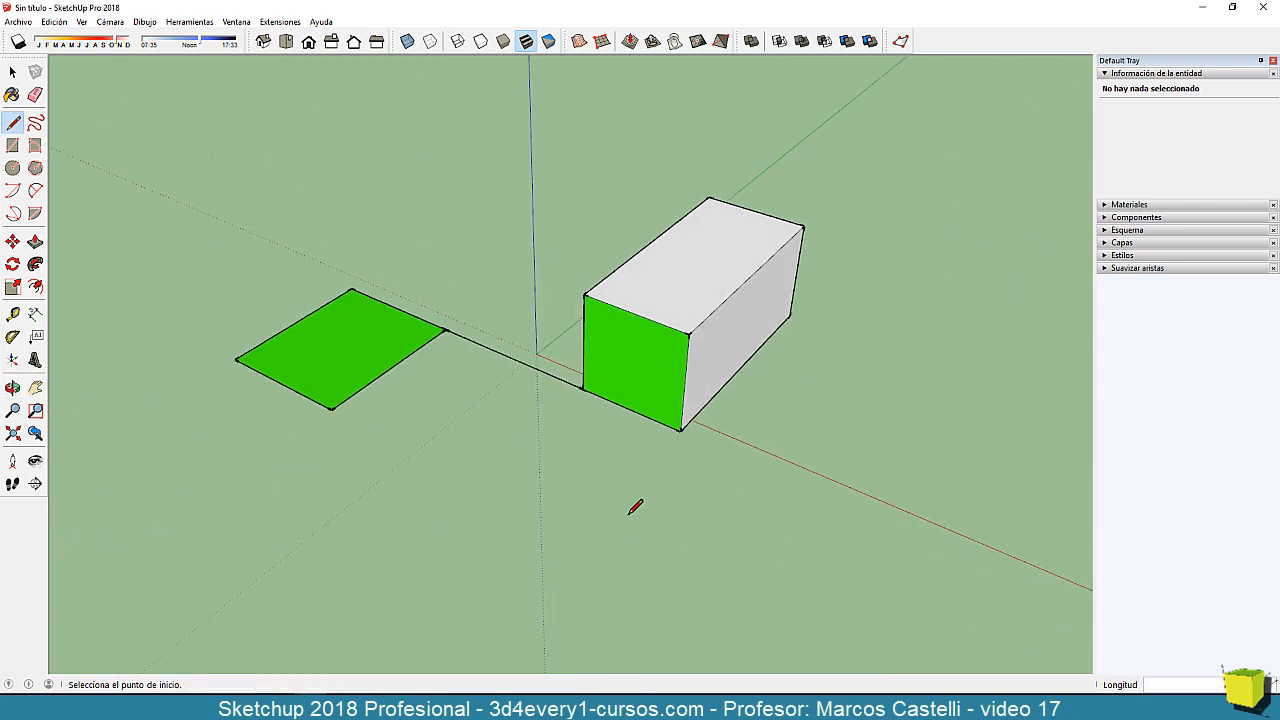
{"action": "mouse_move", "coordinate": [630, 513]}
{"action": "middle_mouse_down"}
{"action": "mouse_move", "coordinate": [707, 420]}
{"action": "mouse_move", "coordinate": [731, 417]}
{"action": "middle_mouse_up"}
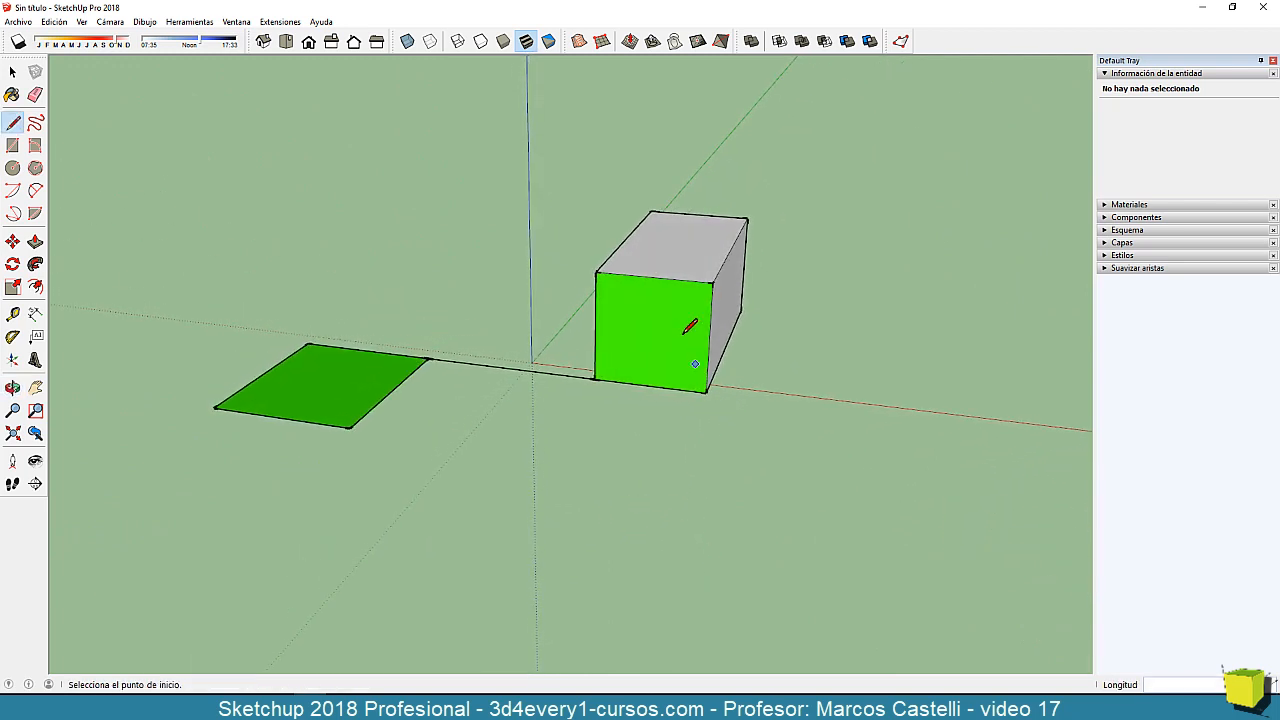
{"action": "left_click", "coordinate": [653, 277]}
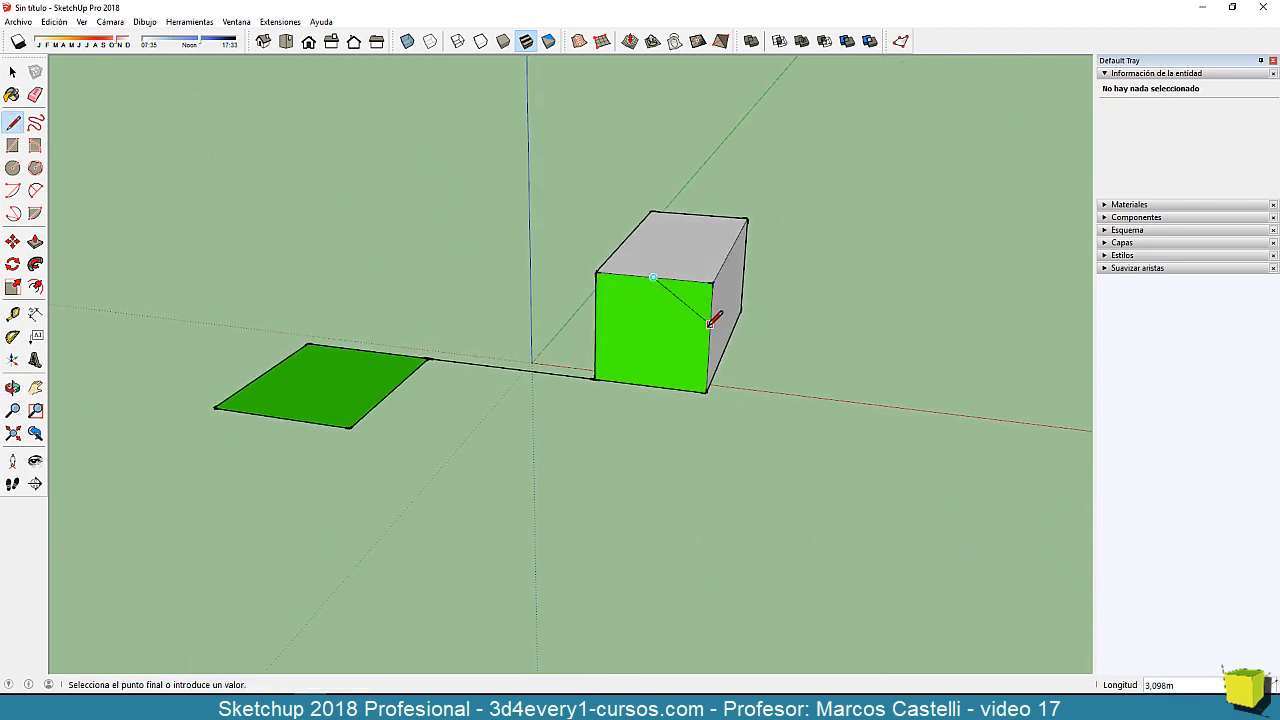
{"action": "left_click", "coordinate": [710, 325]}
- Push the triangular corner face 10.69 m through the full length of the box to cut a sloped roof
{"action": "key", "text": "p"}
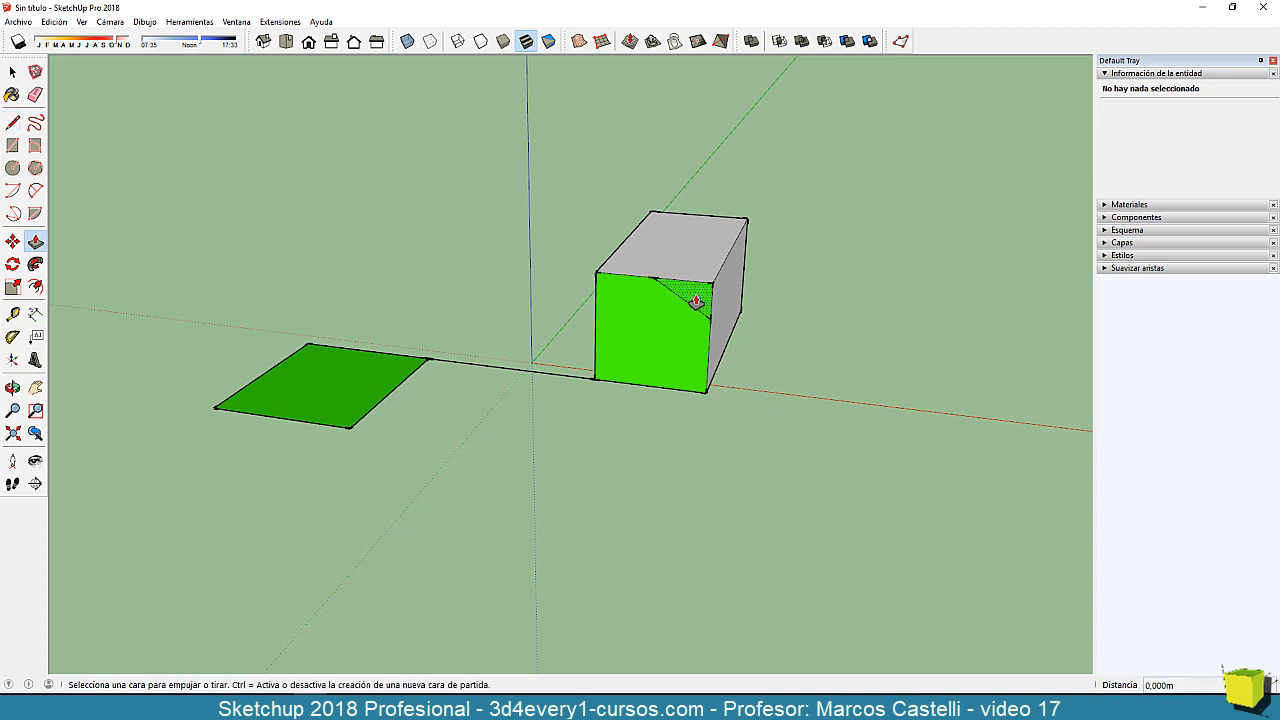
{"action": "left_click", "coordinate": [700, 295]}
{"action": "left_click", "coordinate": [750, 250]}
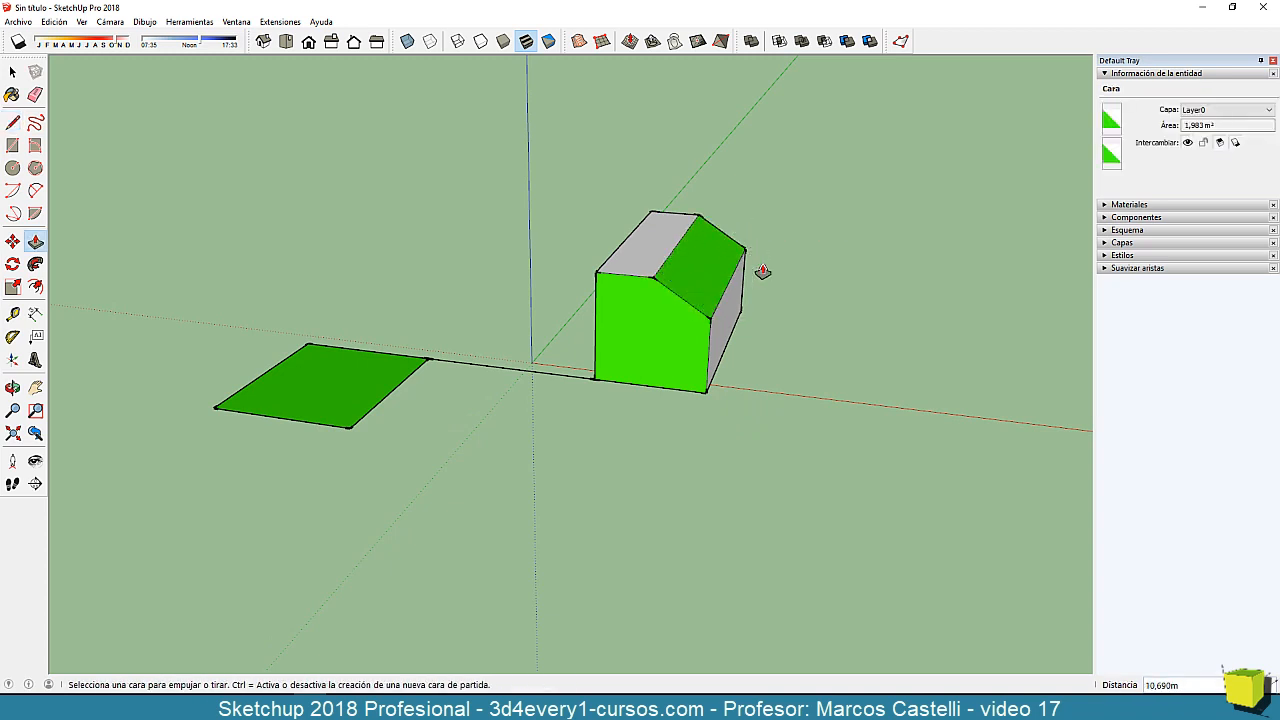
- Try to extend the sloped roof outward from its lower front corner with lines parallel to the slope and the green axis
{"action": "middle_click_drag", "start_coordinate": [842, 319], "coordinate": [831, 251]}
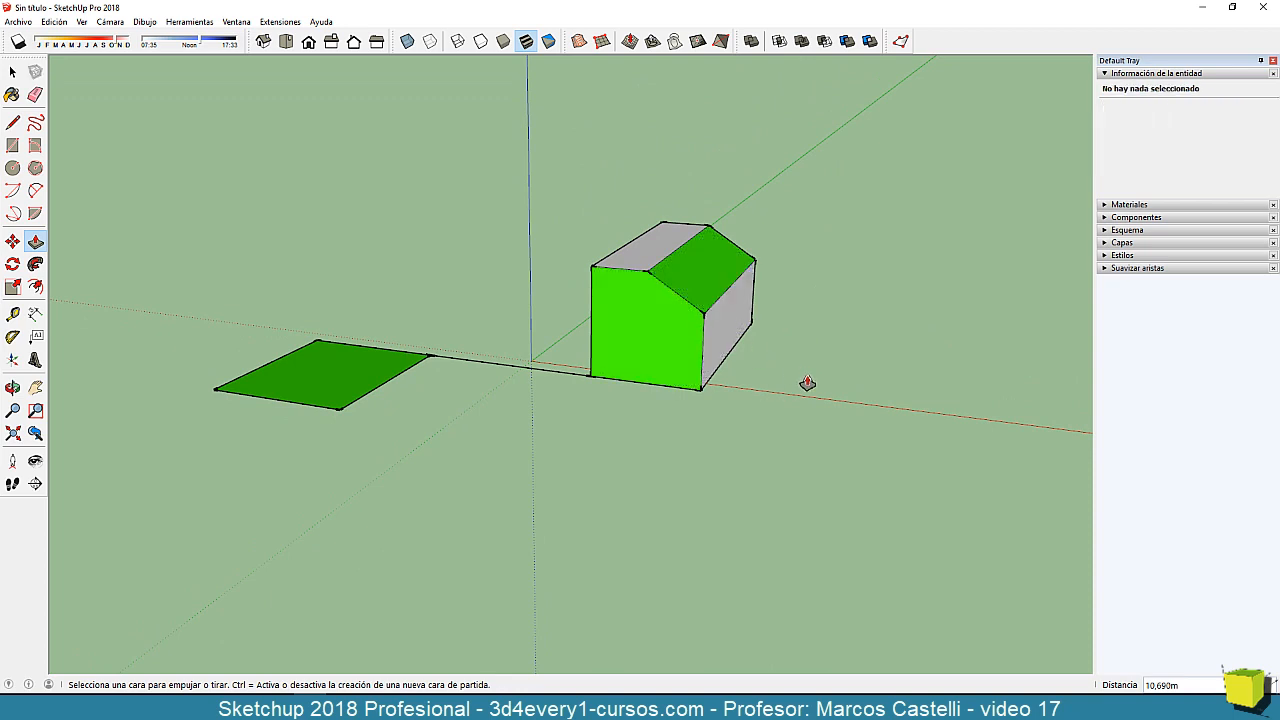
{"action": "key", "text": "l"}
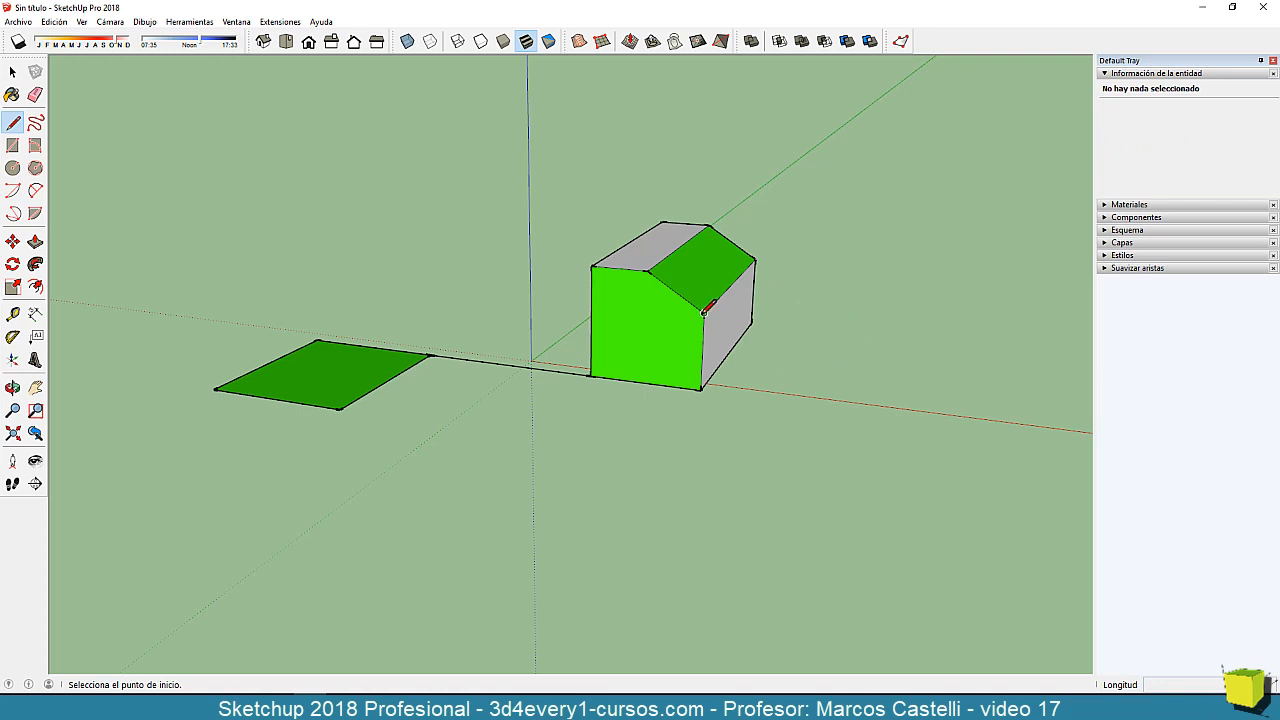
{"action": "left_click", "coordinate": [704, 313]}
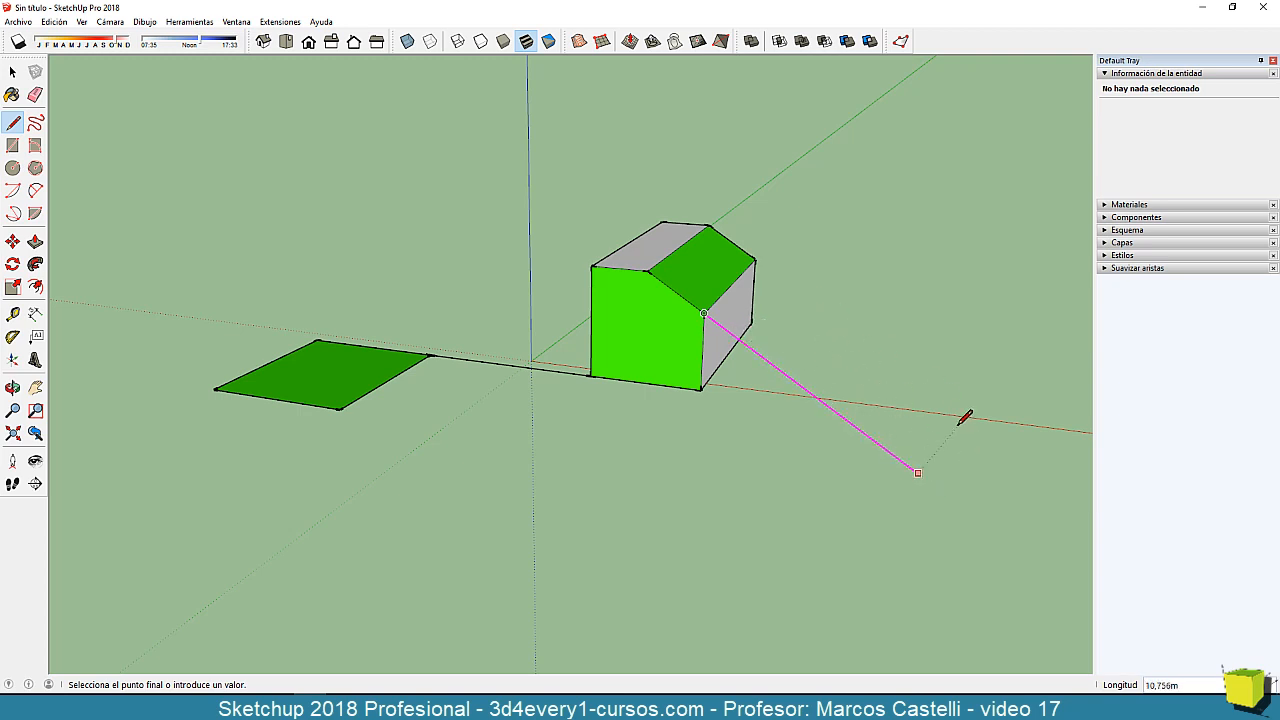
{"action": "middle_click_drag", "start_coordinate": [763, 366], "coordinate": [706, 326]}
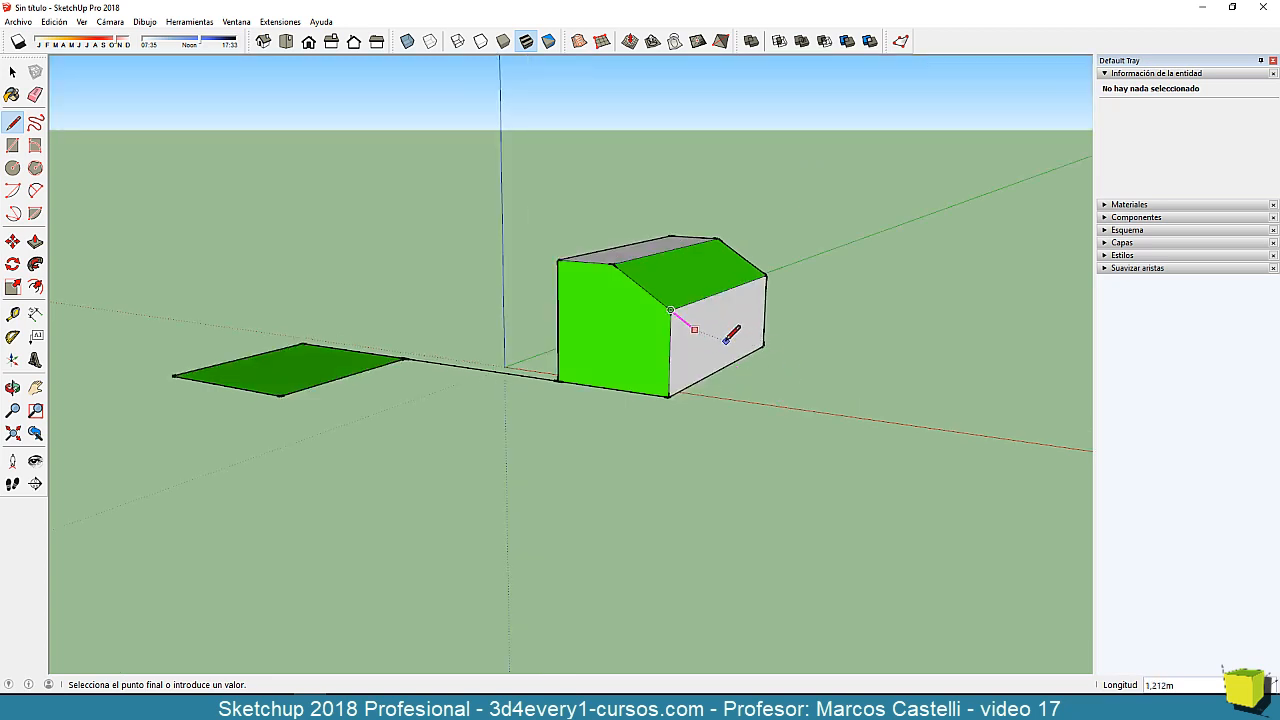
{"action": "left_click", "coordinate": [814, 323]}
{"action": "mouse_move", "coordinate": [694, 438]}
{"action": "middle_mouse_down"}
{"action": "mouse_move", "coordinate": [423, 434]}
{"action": "mouse_move", "coordinate": [683, 429]}
{"action": "mouse_move", "coordinate": [657, 425]}
{"action": "middle_mouse_up"}
{"action": "left_click", "coordinate": [686, 408]}
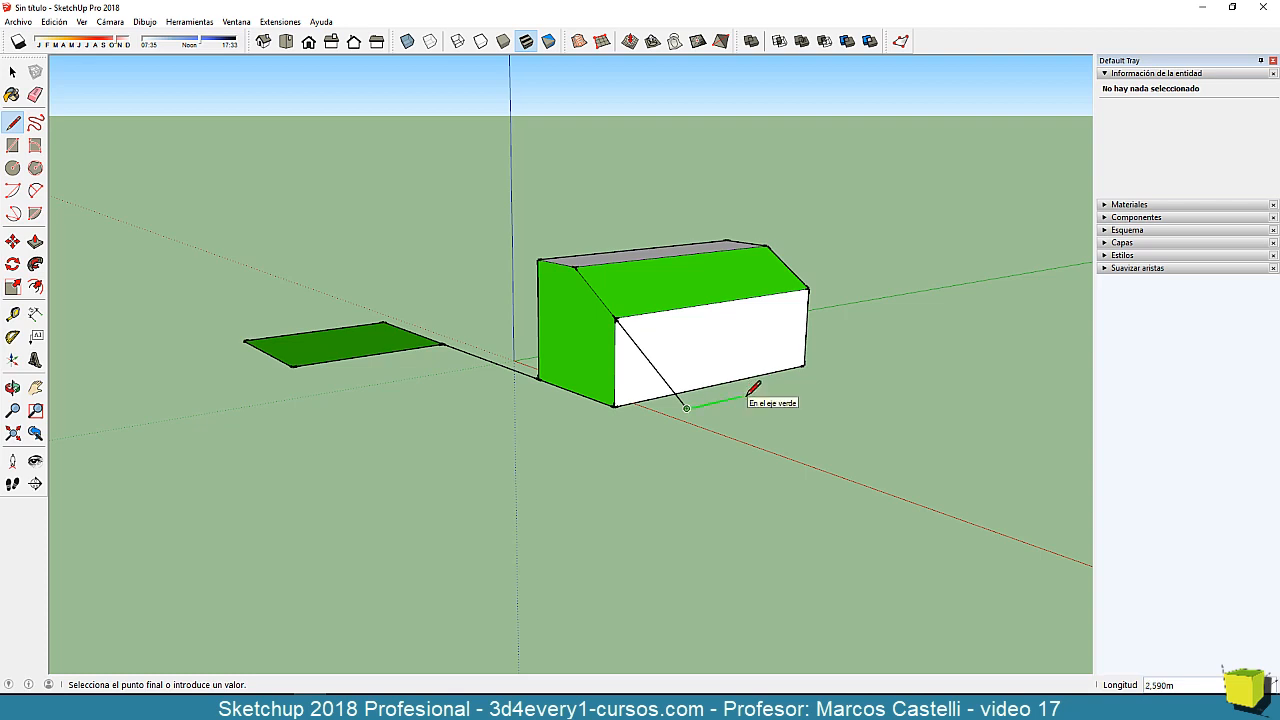
{"action": "left_click", "coordinate": [810, 289]}
{"action": "mouse_move", "coordinate": [714, 451]}
{"action": "middle_mouse_down"}
{"action": "mouse_move", "coordinate": [937, 378]}
{"action": "mouse_move", "coordinate": [586, 306]}
{"action": "middle_mouse_up"}
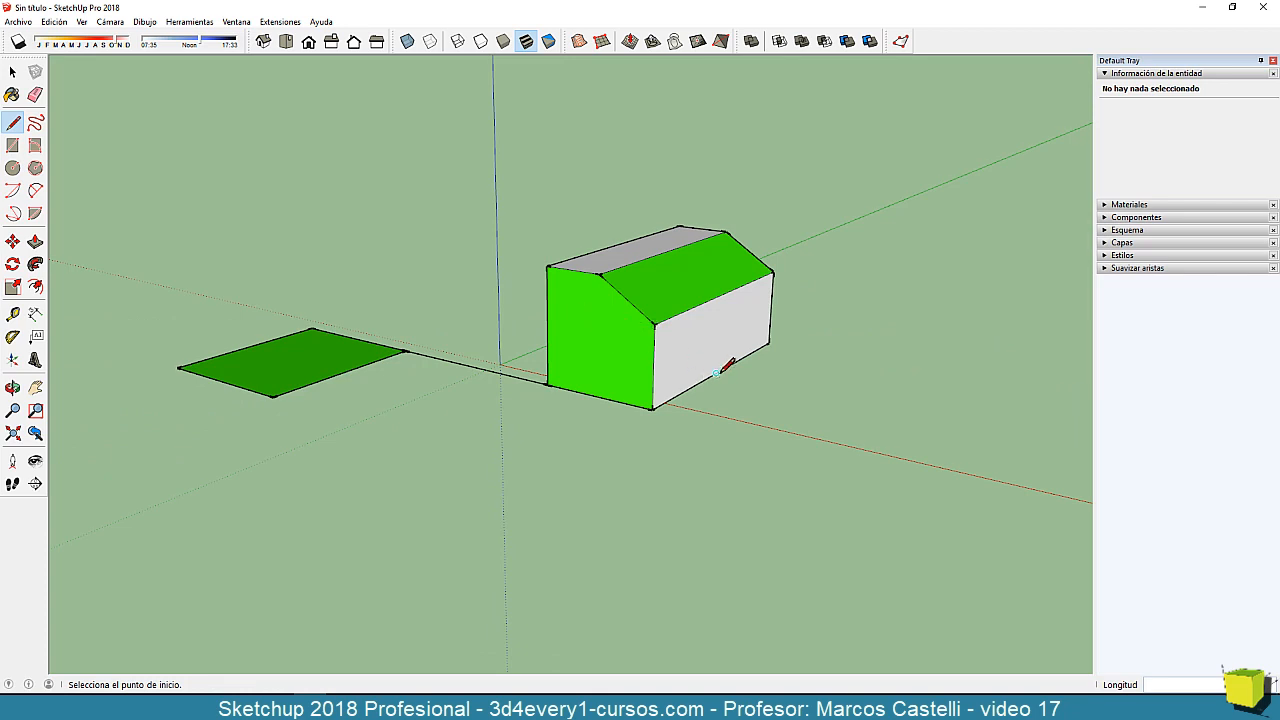
- Draw a line about 4.9 m long from the midpoint of the roof's front sloped edge, perpendicular to the slope
{"action": "mouse_move", "coordinate": [718, 372]}
{"action": "middle_mouse_down"}
{"action": "mouse_move", "coordinate": [814, 354]}
{"action": "mouse_move", "coordinate": [829, 334]}
{"action": "middle_mouse_up"}
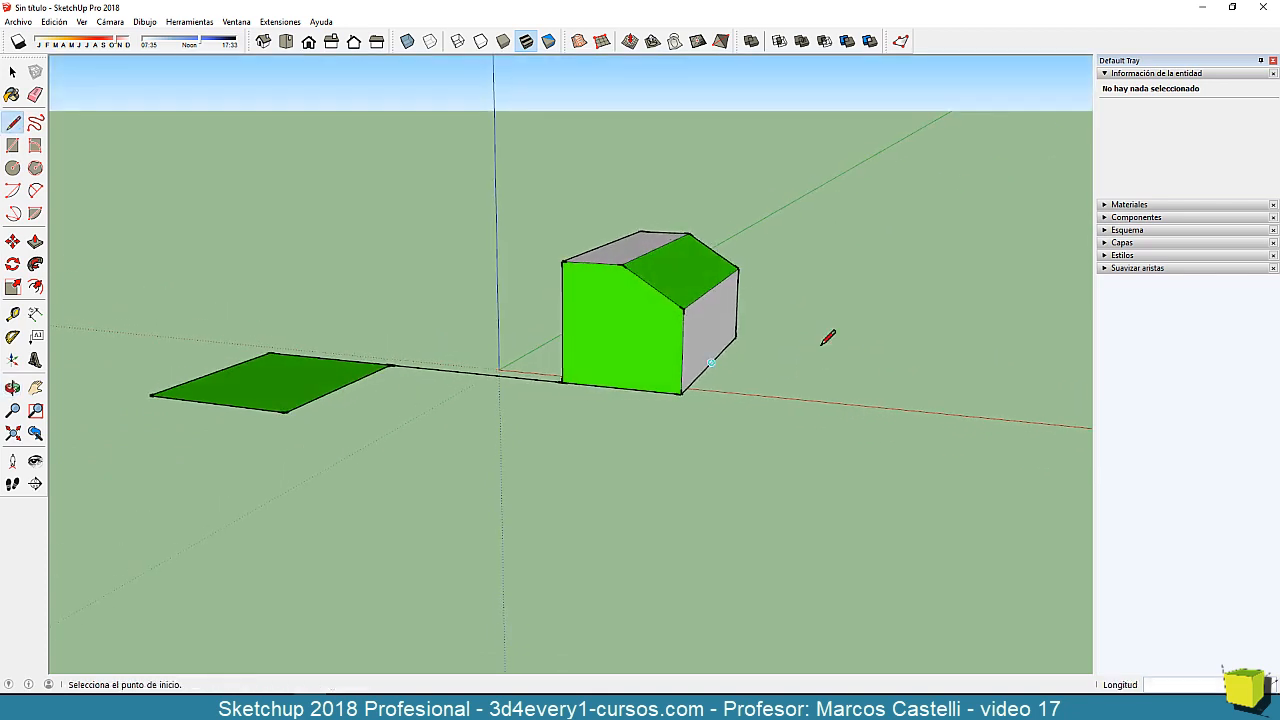
{"action": "left_click", "coordinate": [652, 286]}
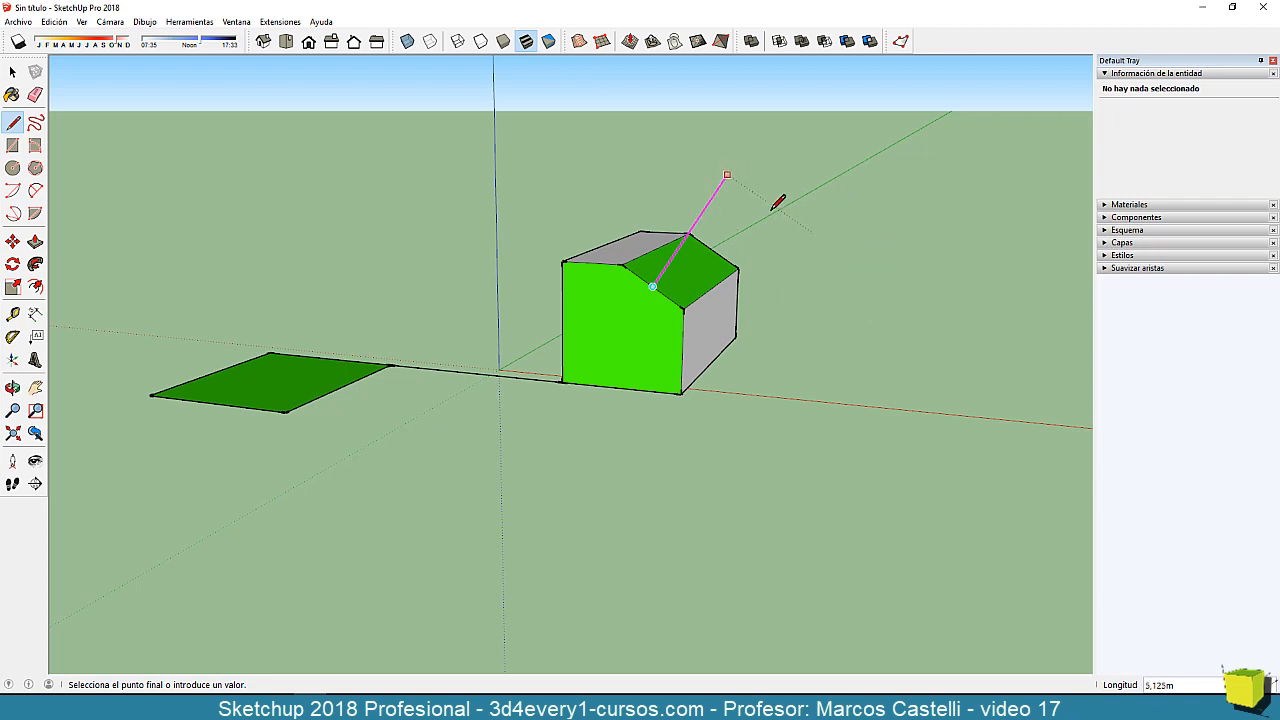
{"action": "left_click", "coordinate": [838, 248]}
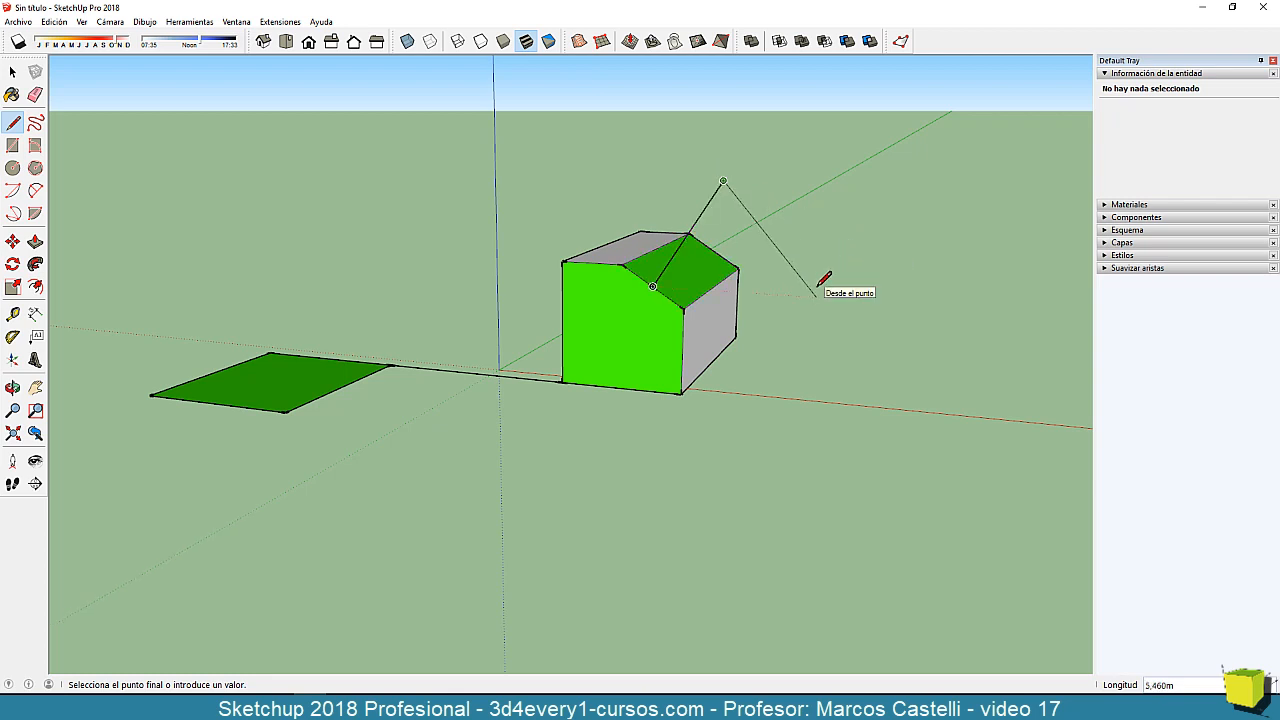
{"action": "key", "text": "Escape"}
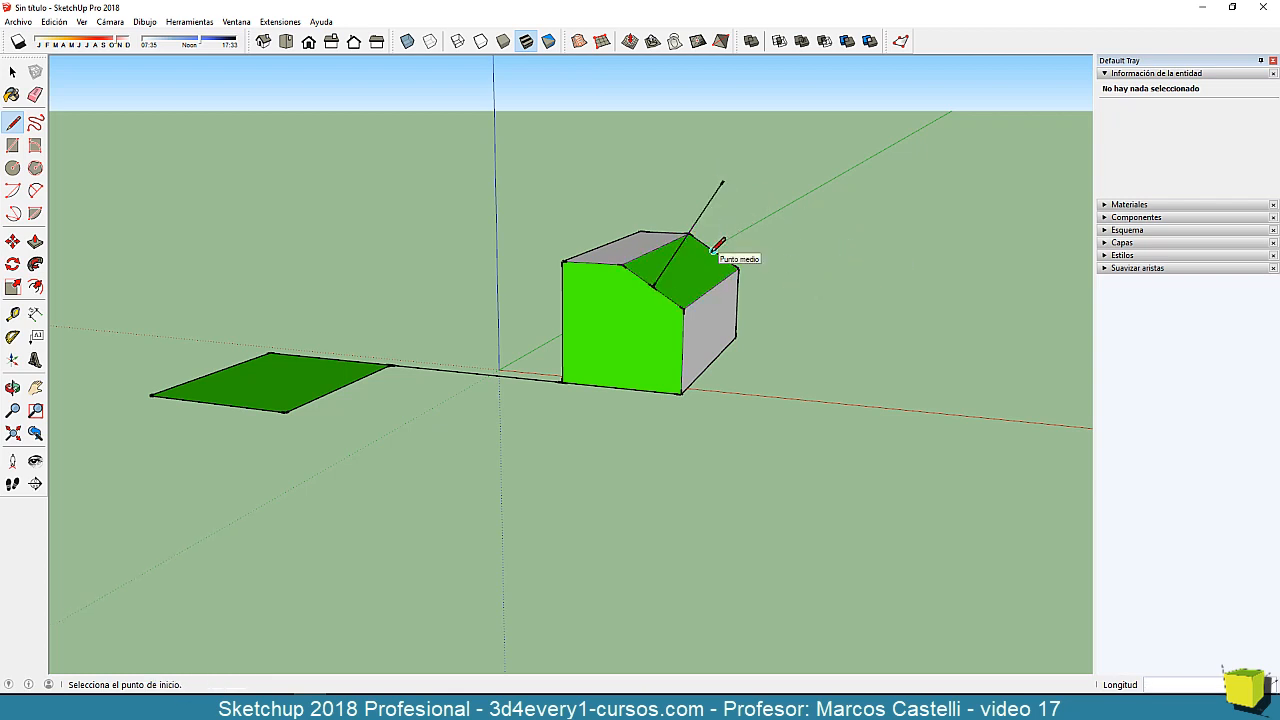
- Draw a matching perpendicular line from the rear sloped edge's midpoint, and join both lines at their tops and bases to form a panel
{"action": "left_click", "coordinate": [716, 247]}
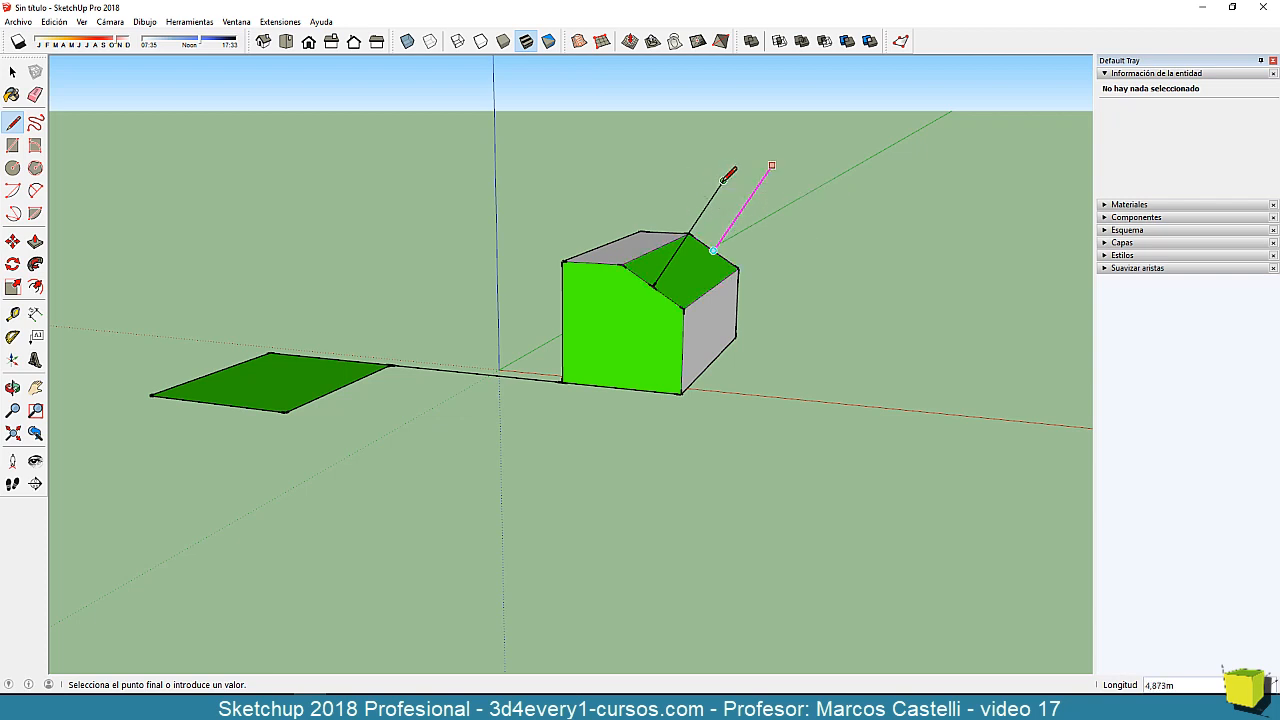
{"action": "left_click", "coordinate": [728, 174]}
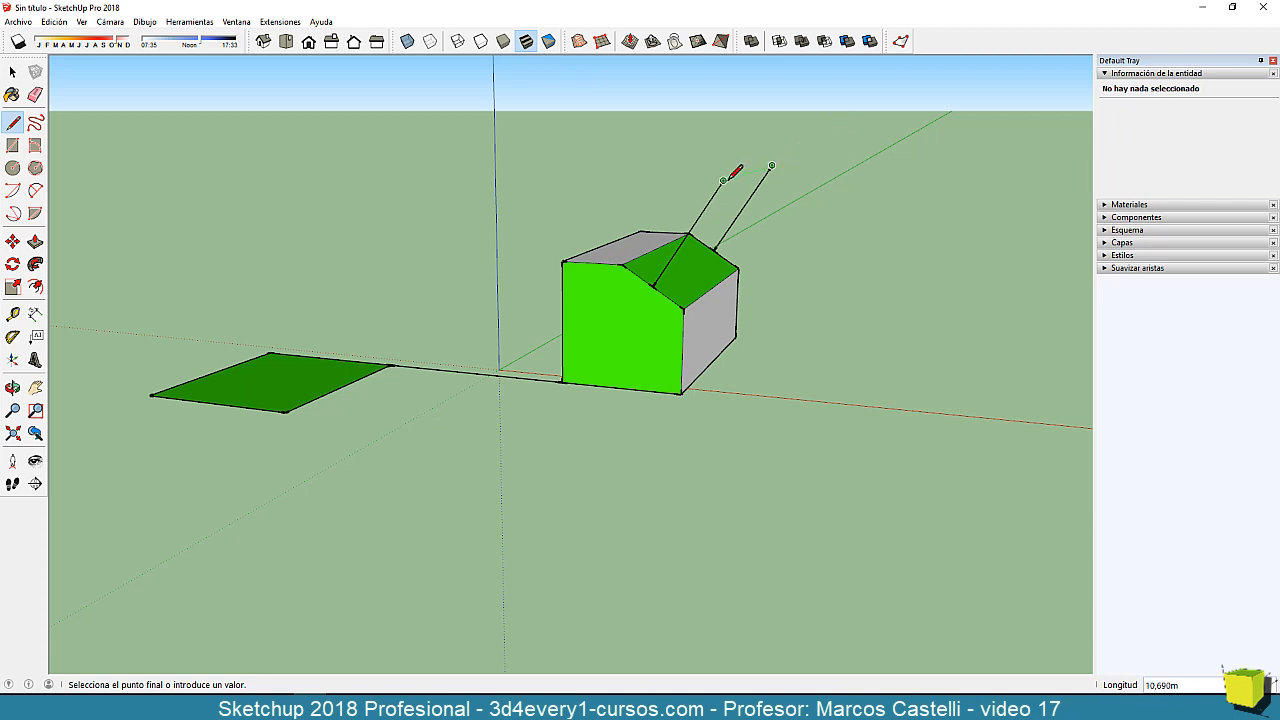
{"action": "left_click", "coordinate": [723, 181]}
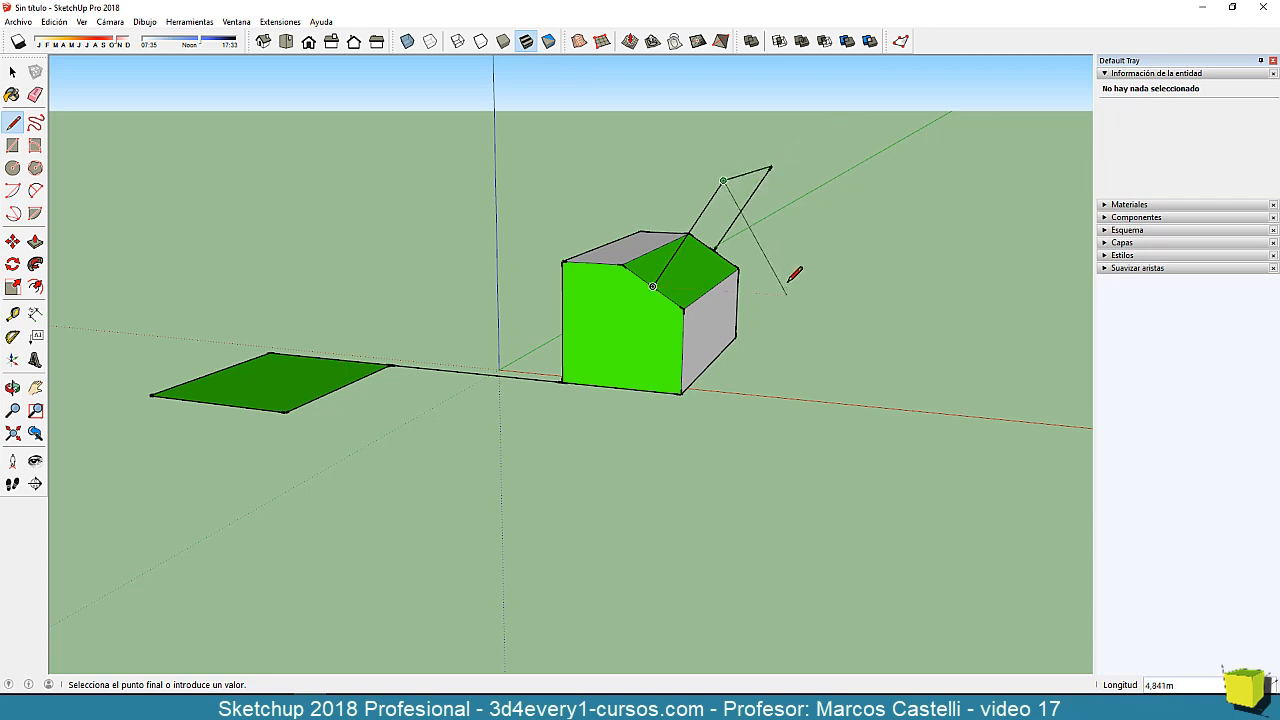
{"action": "key", "text": "Escape"}
{"action": "left_click", "coordinate": [713, 250]}
{"action": "left_click", "coordinate": [662, 280]}
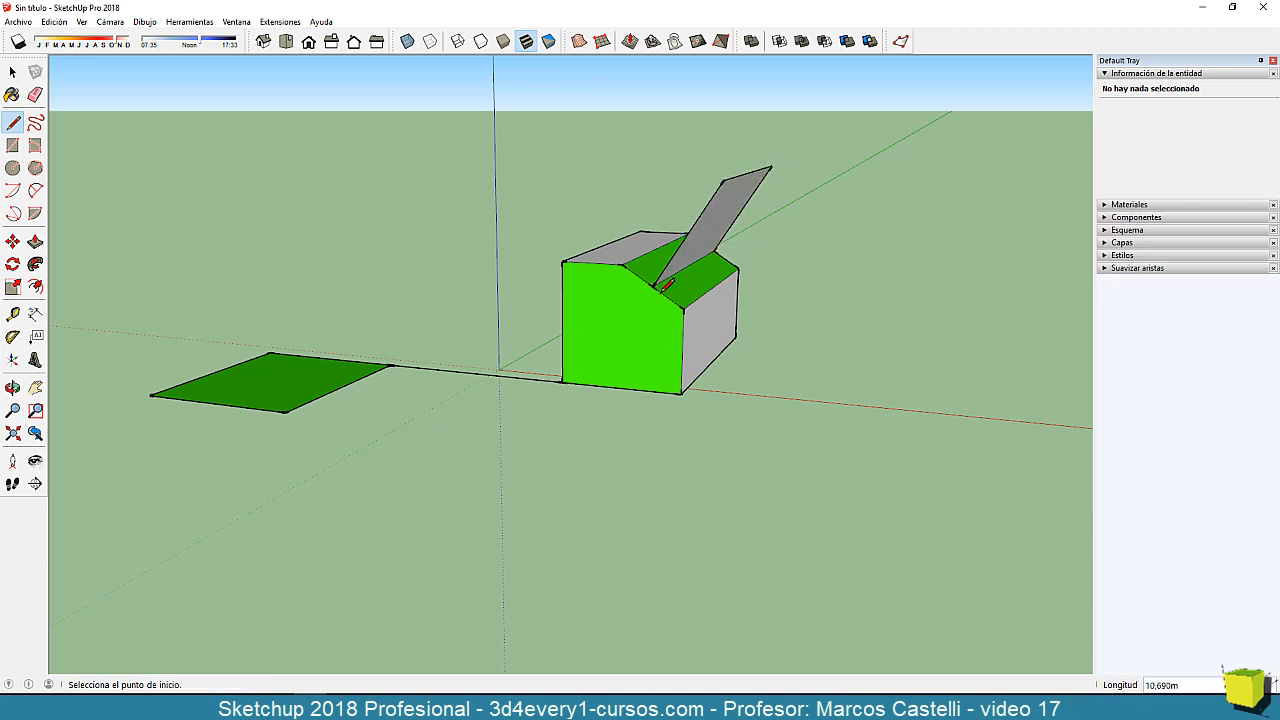
- Extend the box's long top edge past its upper front corner, aligned with the ground square's near side midpoint, and connect its end to that midpoint
{"action": "mouse_move", "coordinate": [882, 346]}
{"action": "middle_mouse_down"}
{"action": "mouse_move", "coordinate": [268, 357]}
{"action": "mouse_move", "coordinate": [371, 374]}
{"action": "mouse_move", "coordinate": [1026, 391]}
{"action": "mouse_move", "coordinate": [1009, 300]}
{"action": "mouse_move", "coordinate": [912, 312]}
{"action": "mouse_move", "coordinate": [903, 423]}
{"action": "mouse_move", "coordinate": [797, 389]}
{"action": "middle_mouse_up"}
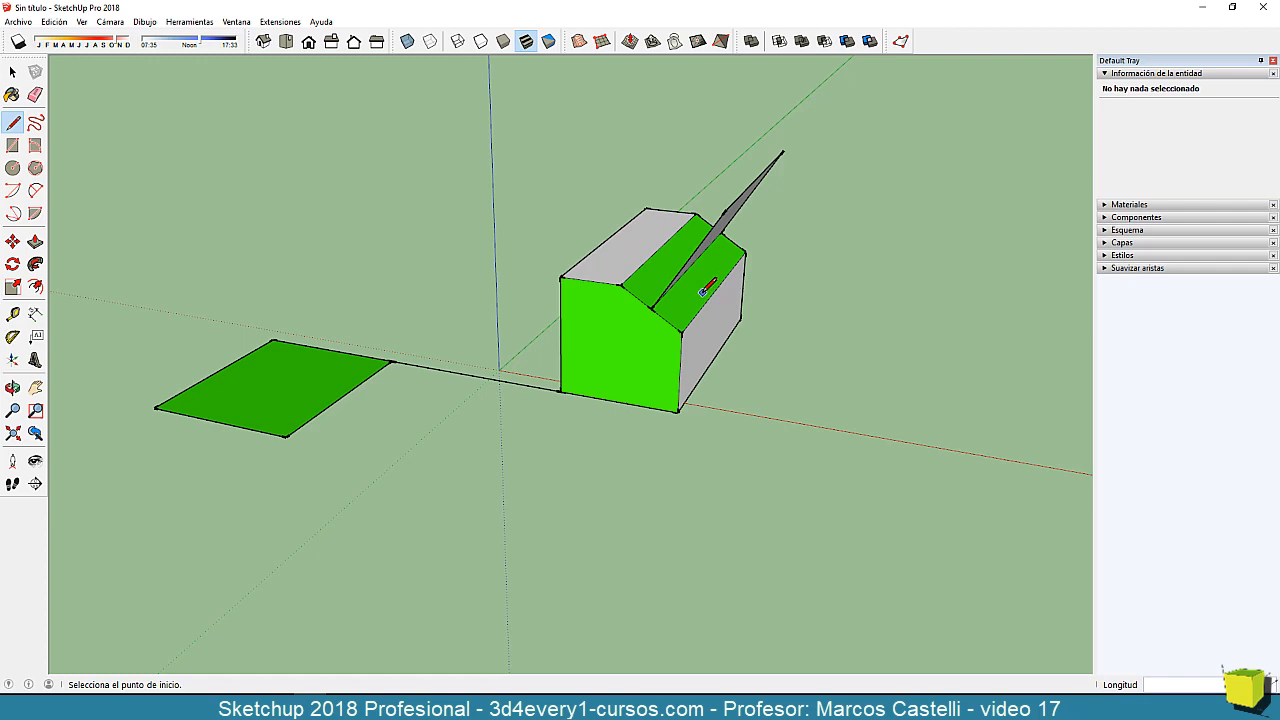
{"action": "mouse_move", "coordinate": [703, 291]}
{"action": "middle_mouse_down"}
{"action": "mouse_move", "coordinate": [785, 510]}
{"action": "mouse_move", "coordinate": [649, 534]}
{"action": "mouse_move", "coordinate": [517, 526]}
{"action": "mouse_move", "coordinate": [577, 541]}
{"action": "middle_mouse_up"}
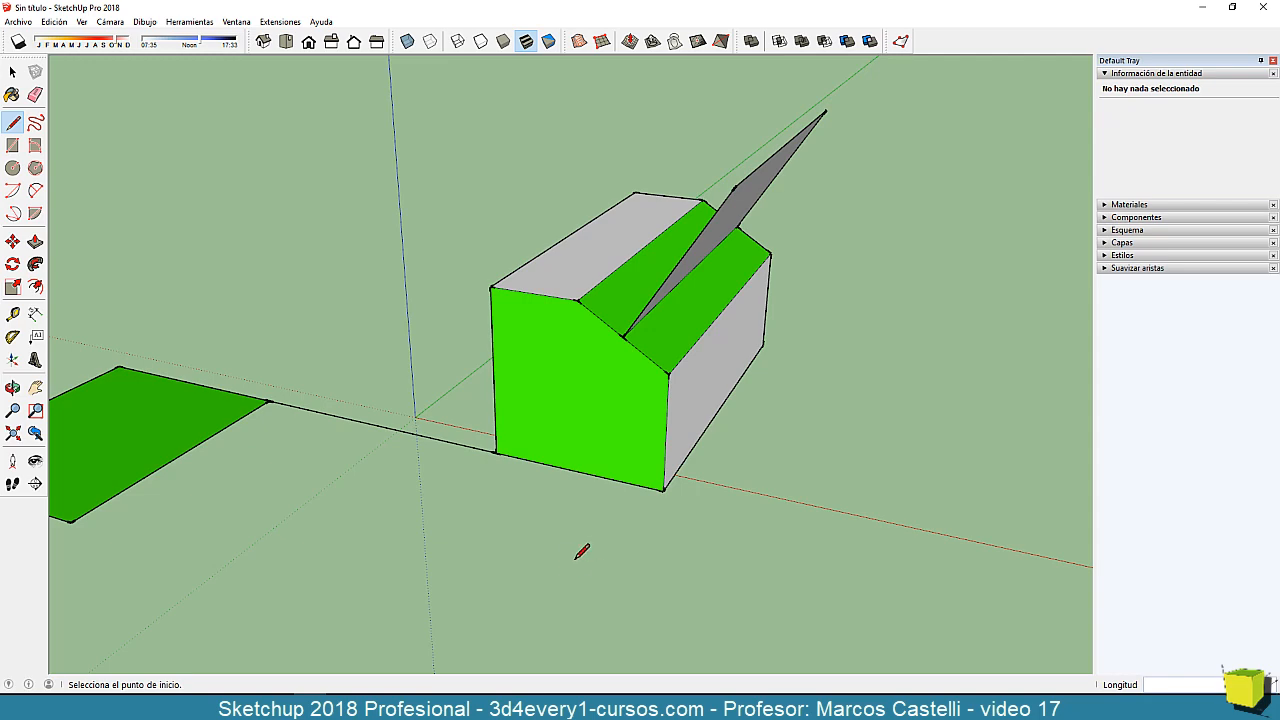
{"action": "mouse_move", "coordinate": [581, 552]}
{"action": "middle_mouse_down"}
{"action": "mouse_move", "coordinate": [789, 571]}
{"action": "mouse_move", "coordinate": [583, 560]}
{"action": "mouse_move", "coordinate": [679, 552]}
{"action": "middle_mouse_up"}
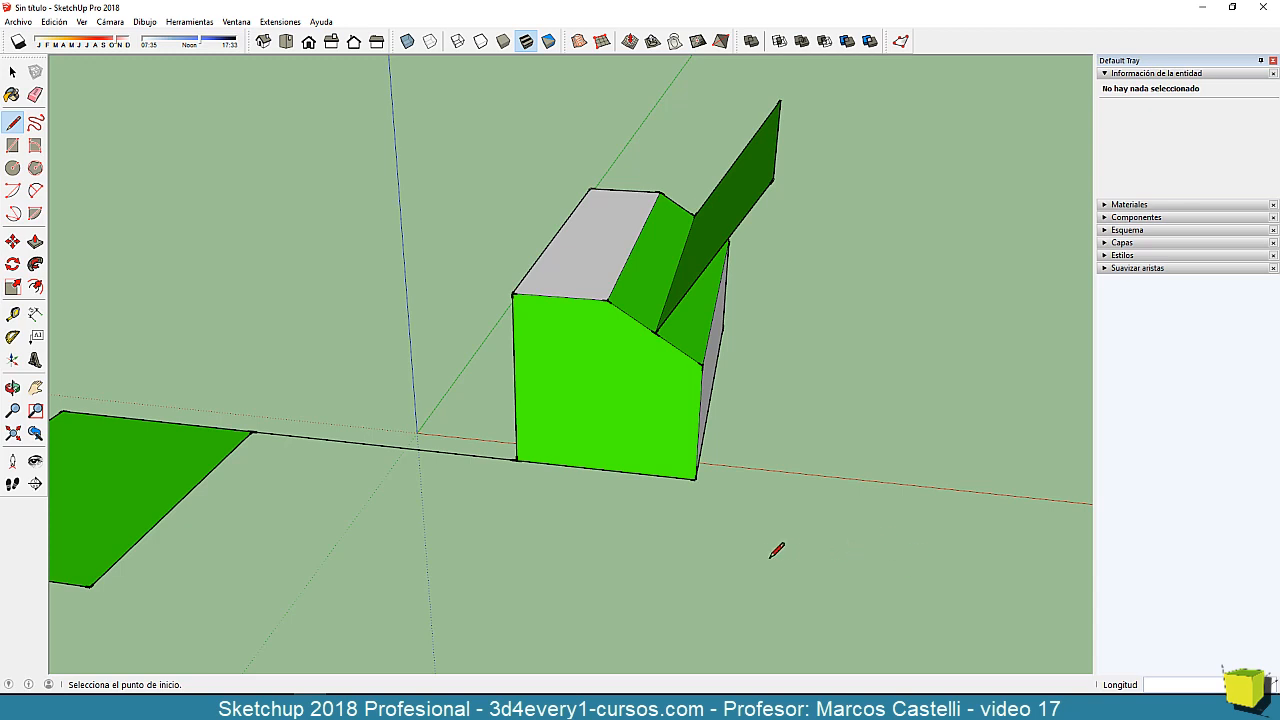
{"action": "mouse_move", "coordinate": [776, 550]}
{"action": "middle_mouse_down"}
{"action": "mouse_move", "coordinate": [717, 557]}
{"action": "mouse_move", "coordinate": [767, 540]}
{"action": "middle_mouse_up"}
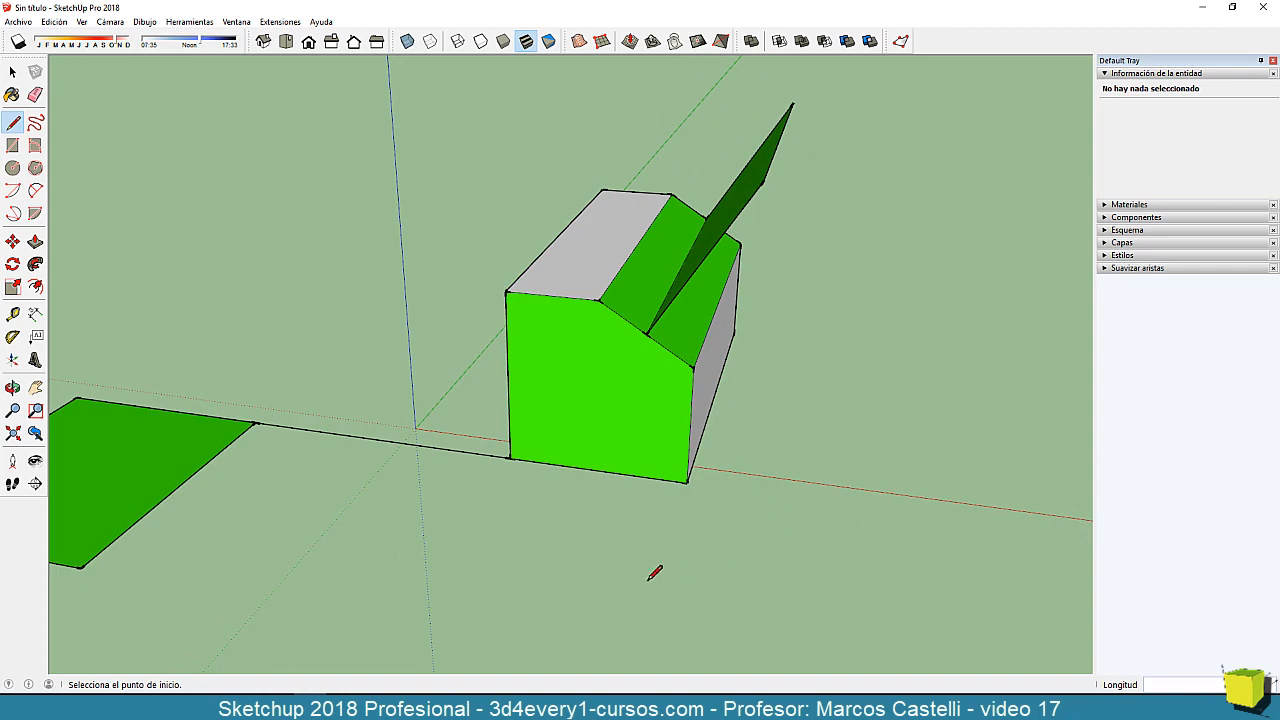
{"action": "mouse_move", "coordinate": [655, 572]}
{"action": "middle_mouse_down"}
{"action": "mouse_move", "coordinate": [803, 583]}
{"action": "mouse_move", "coordinate": [586, 583]}
{"action": "mouse_move", "coordinate": [791, 586]}
{"action": "middle_mouse_up"}
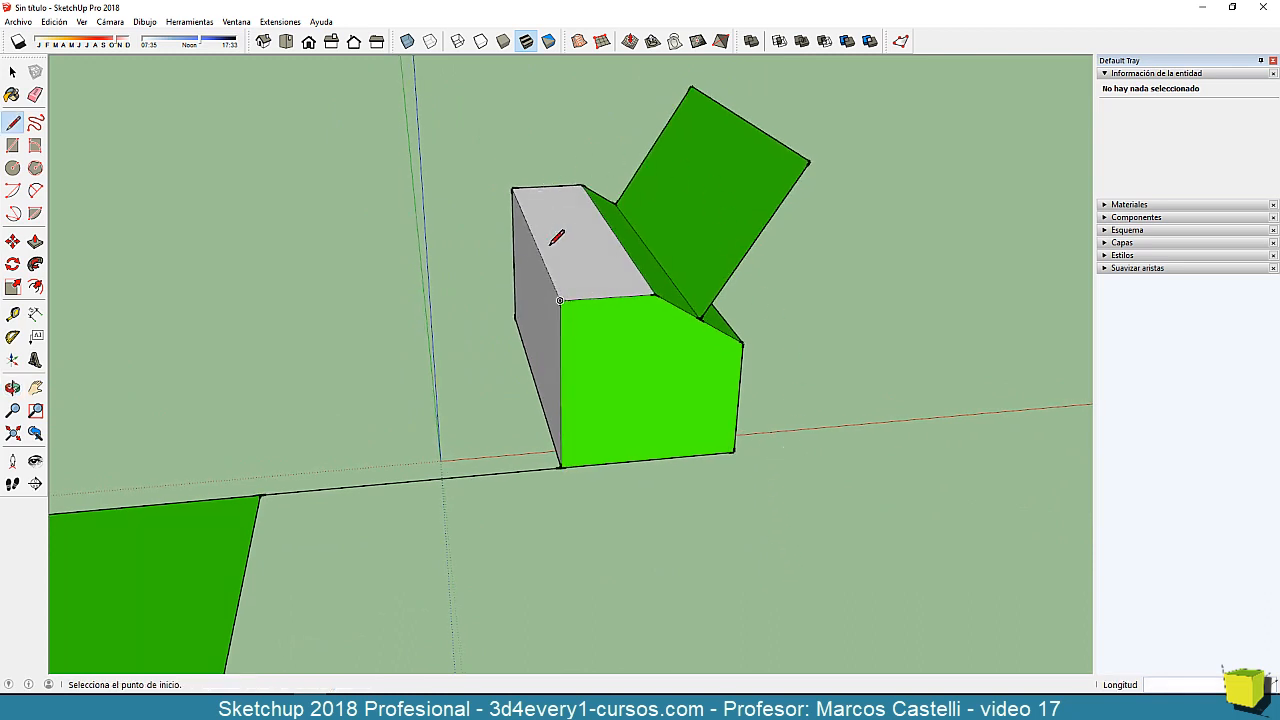
{"action": "left_click", "coordinate": [560, 299]}
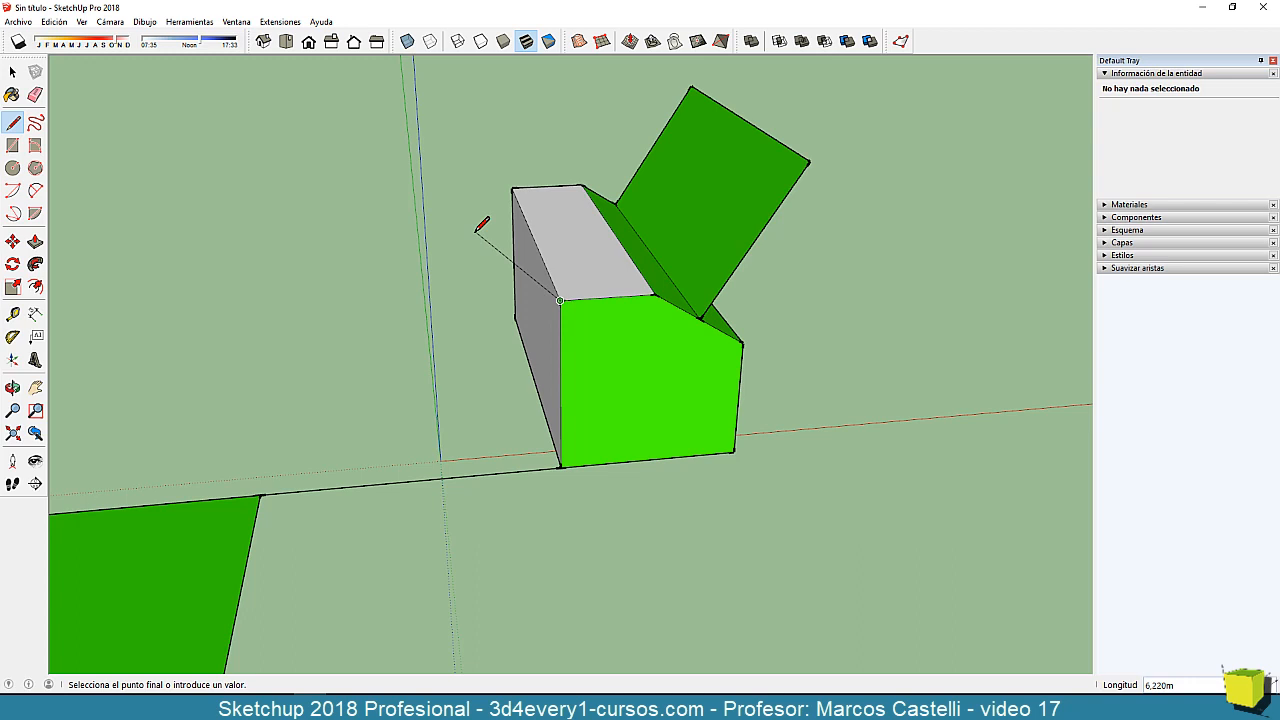
{"action": "key", "text": "Down"}
{"action": "scroll", "coordinate": [452, 425], "scroll_direction": "down", "scroll_amount": 1}
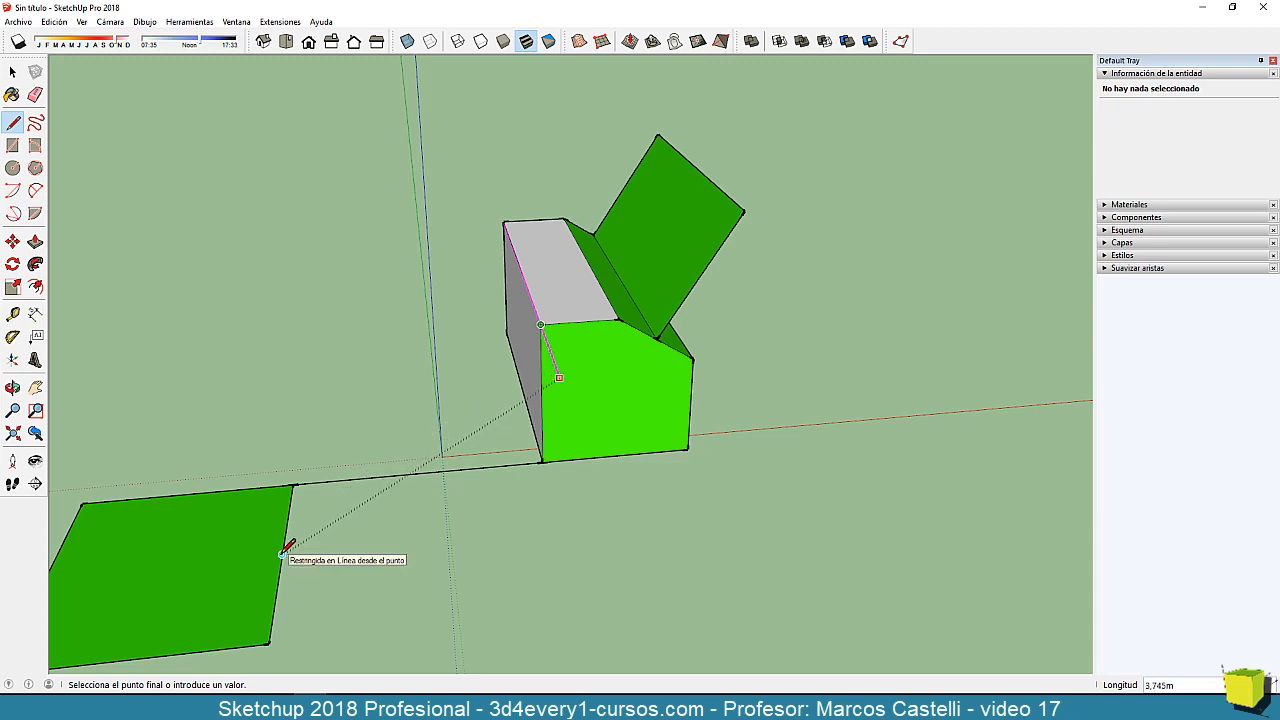
{"action": "left_click", "coordinate": [282, 553]}
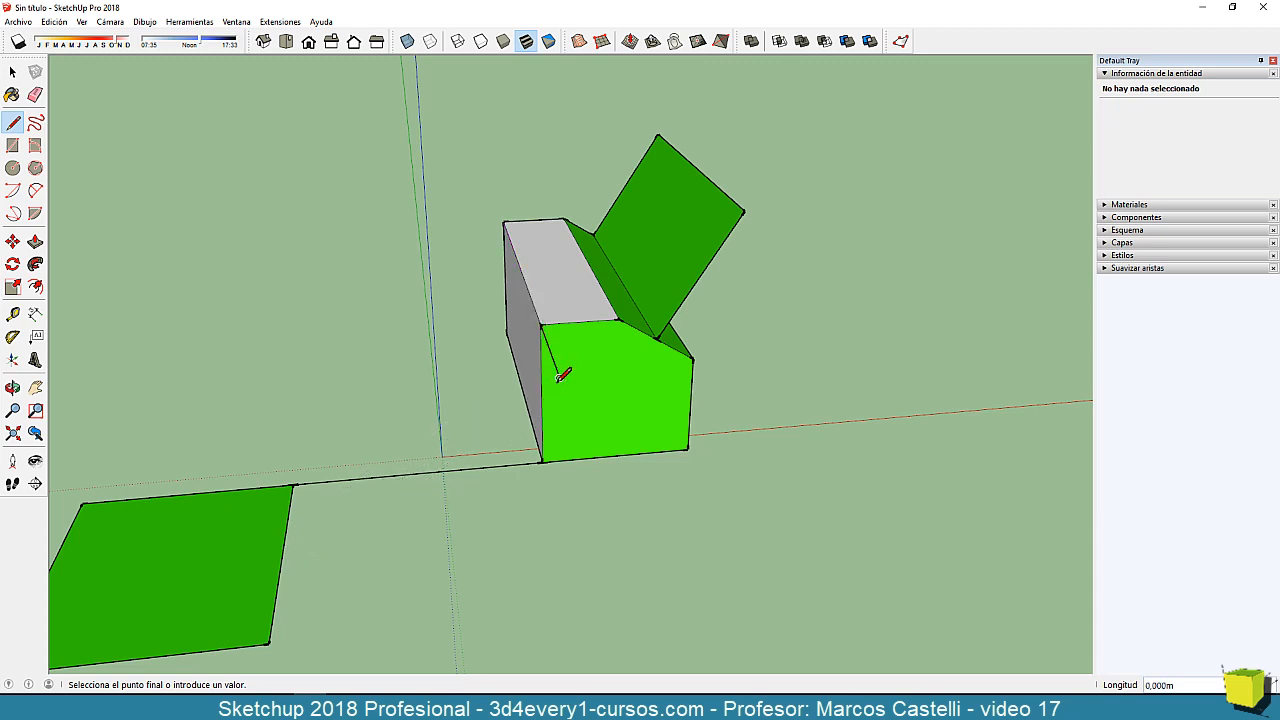
{"action": "left_click", "coordinate": [282, 553]}
{"action": "middle_click_drag", "start_coordinate": [351, 554], "coordinate": [526, 520]}
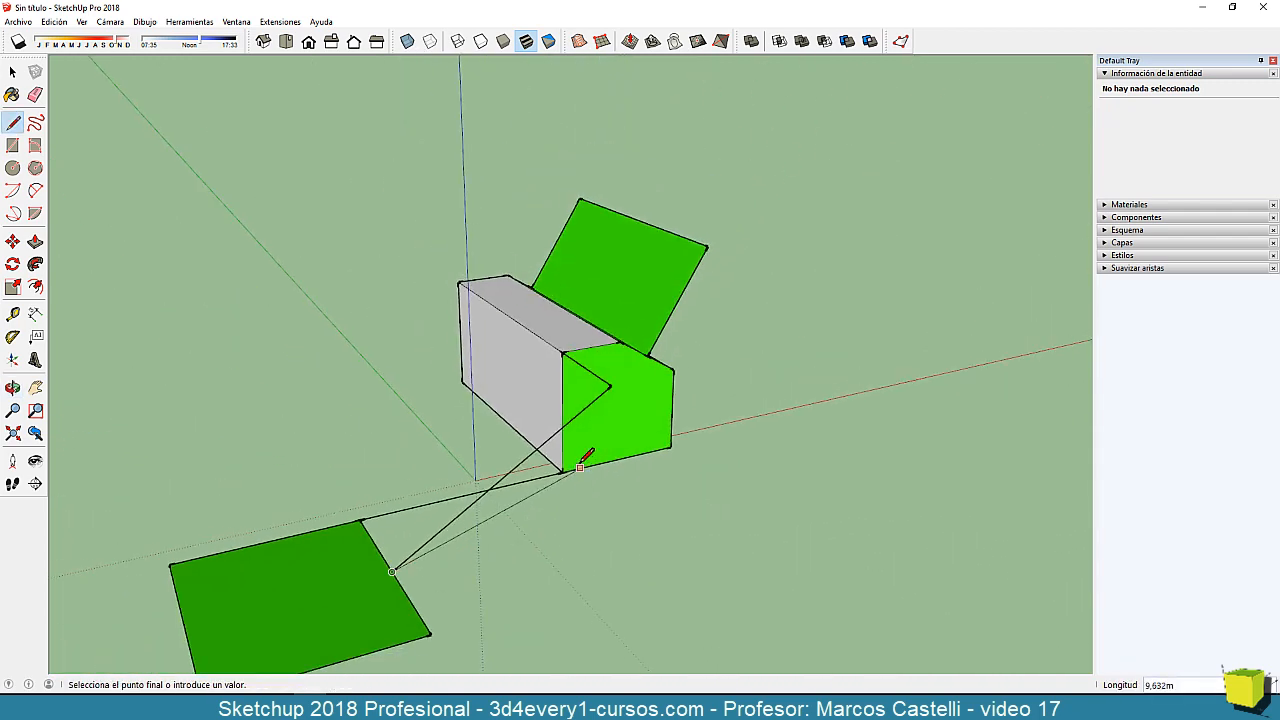
{"action": "key", "text": "Escape"}
- Draw a line up from the box's upper front corner, parallel to its vertical edge, to the height of the raised panel's near corner
{"action": "left_click", "coordinate": [562, 352]}
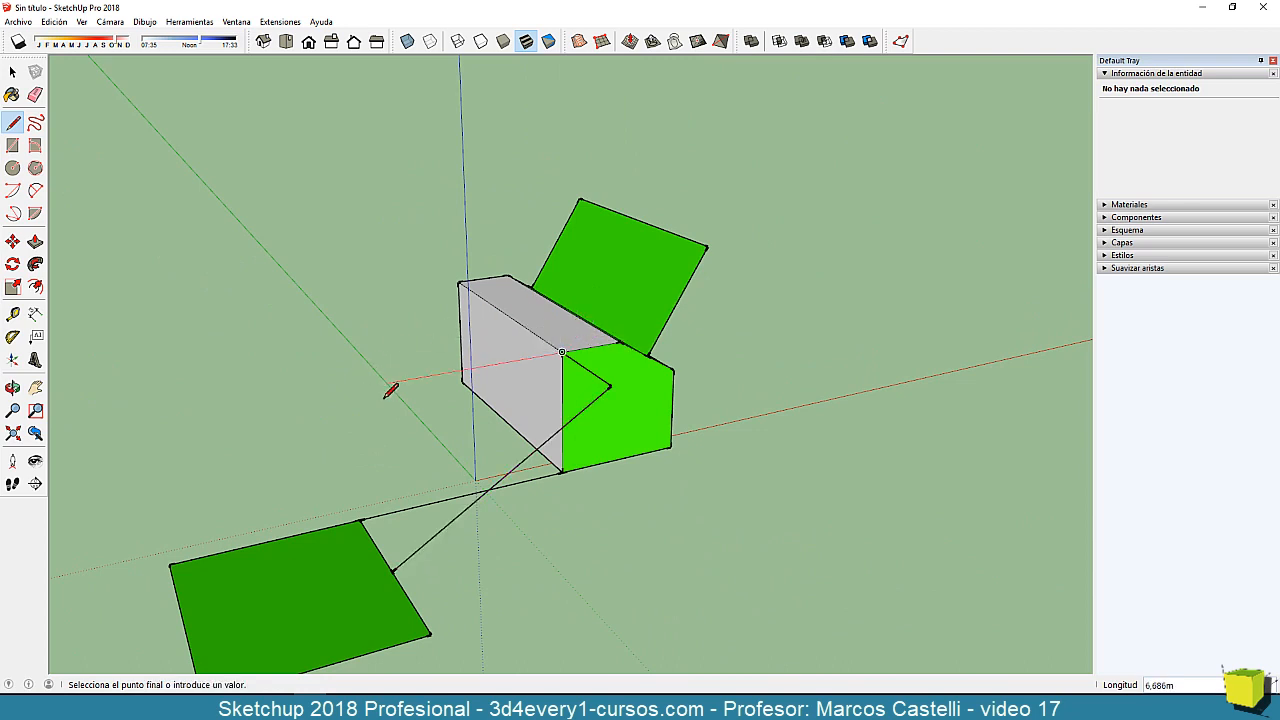
{"action": "key", "text": "shift"}
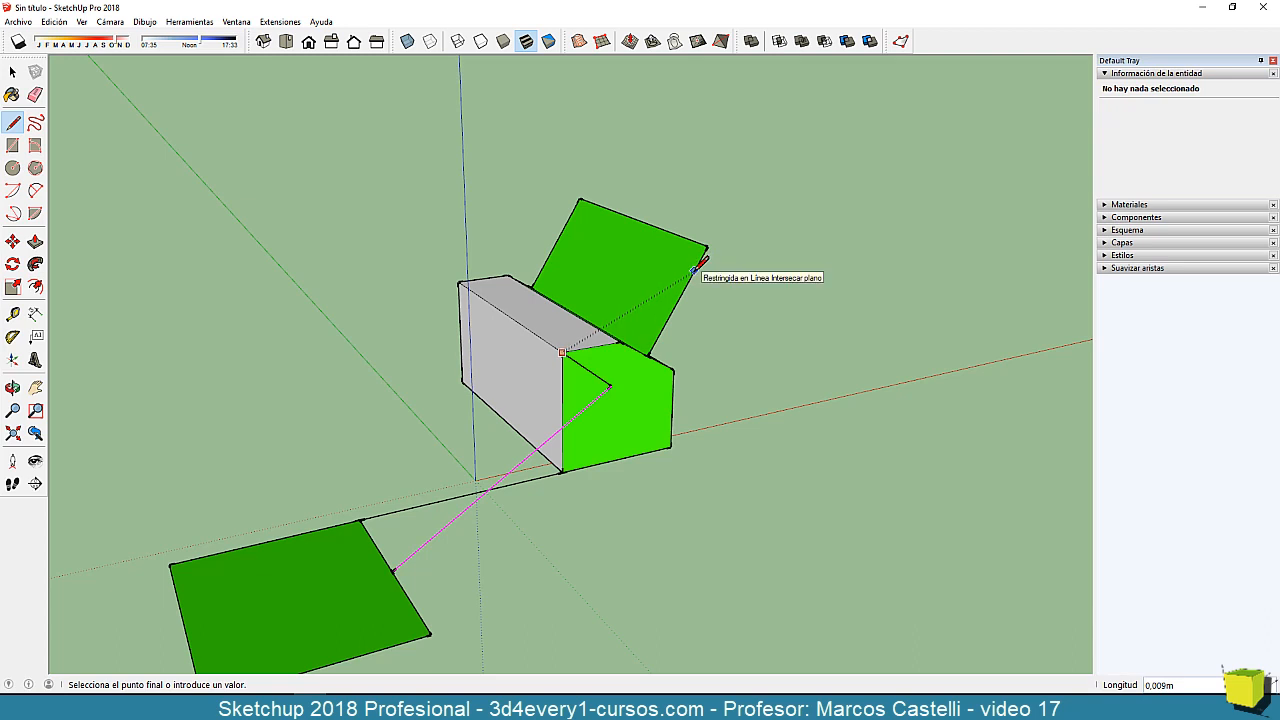
{"action": "left_click", "coordinate": [694, 270]}
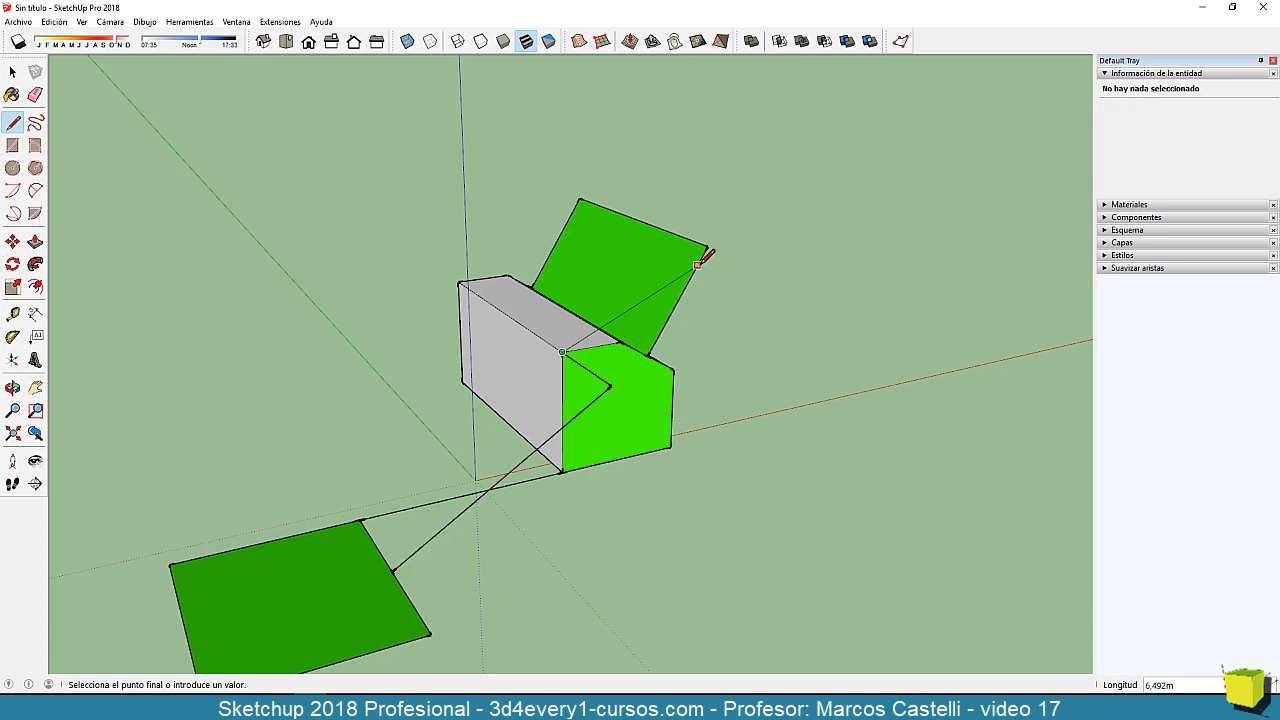
{"action": "key", "text": "Down"}
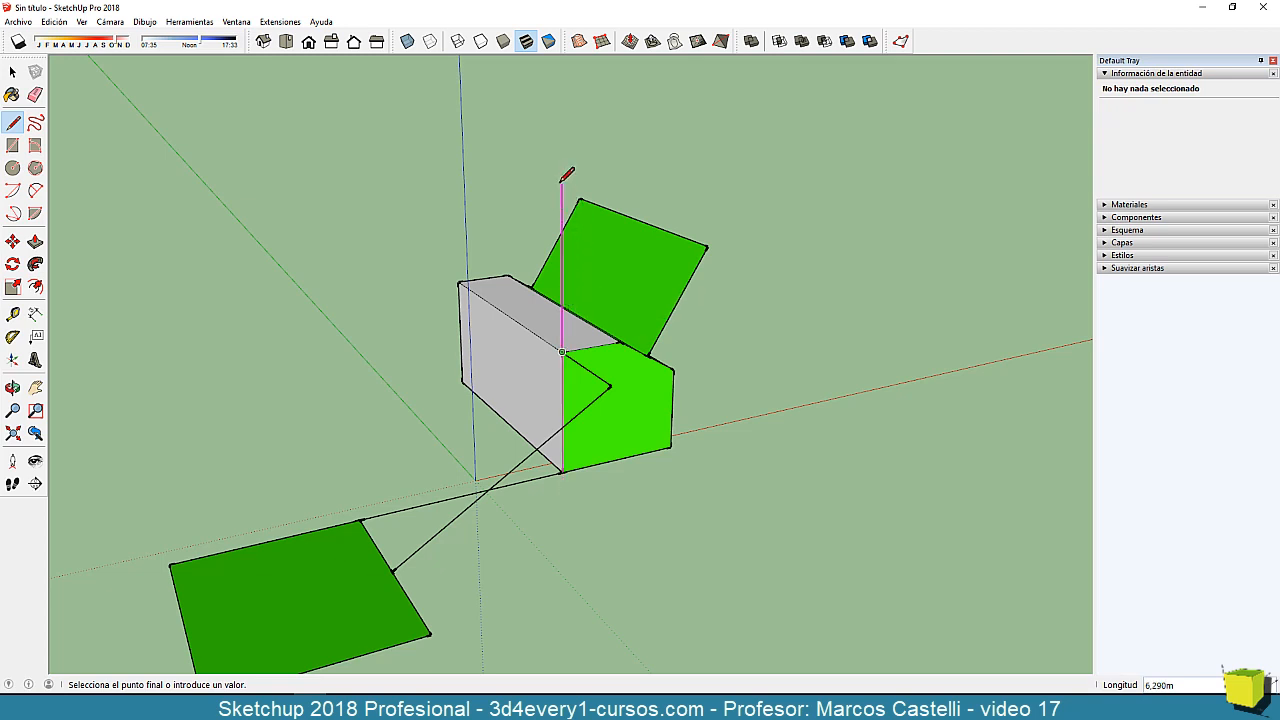
{"action": "left_click", "coordinate": [707, 244]}
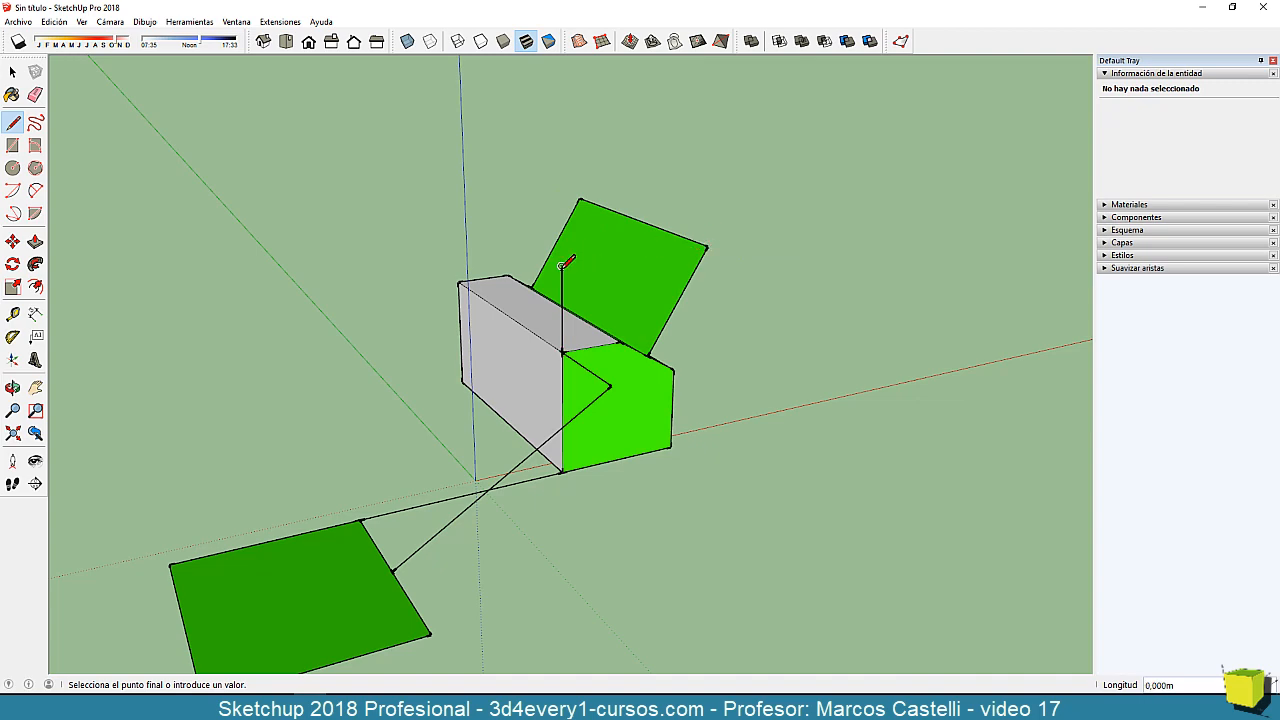
- Draw a horizontal line from the vertical line's top end through the raised panel's near corner and slightly beyond it
{"action": "left_click", "coordinate": [765, 239]}
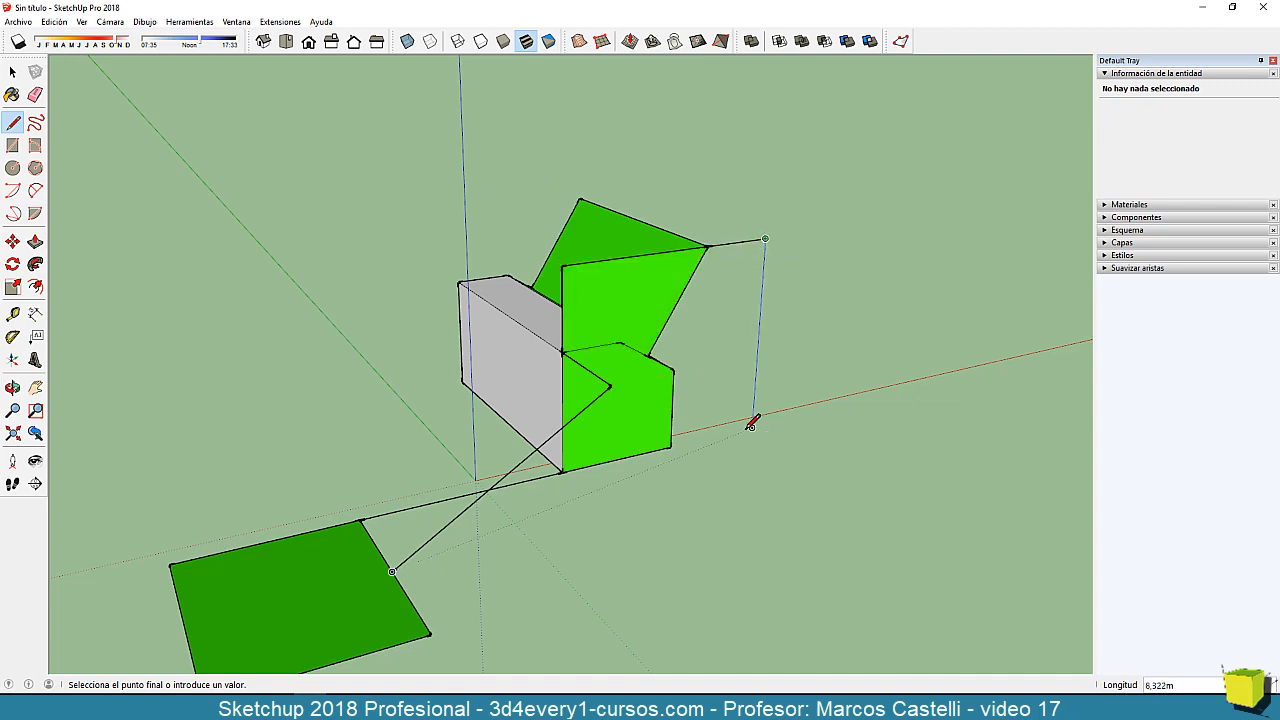
{"action": "mouse_move", "coordinate": [752, 424]}
{"action": "middle_mouse_down"}
{"action": "mouse_move", "coordinate": [734, 414]}
{"action": "mouse_move", "coordinate": [1091, 343]}
{"action": "mouse_move", "coordinate": [764, 330]}
{"action": "middle_mouse_up"}
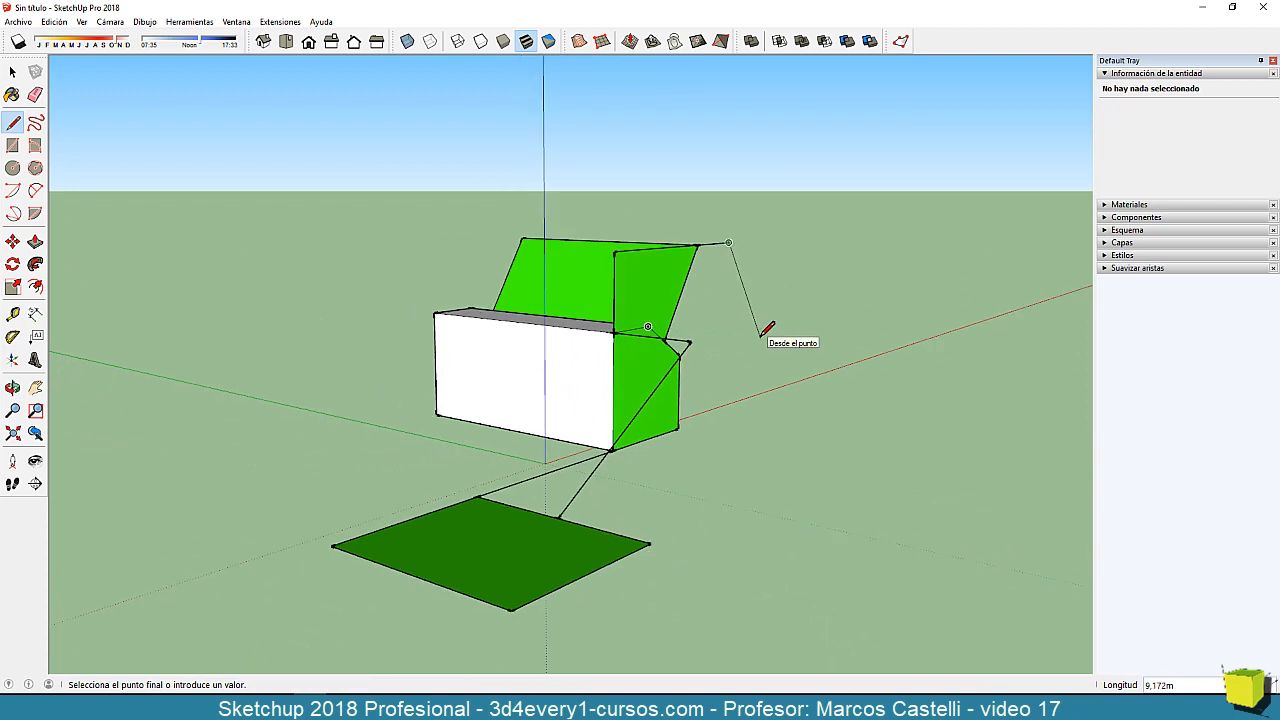
{"action": "mouse_move", "coordinate": [754, 346]}
{"action": "middle_mouse_down"}
{"action": "mouse_move", "coordinate": [703, 391]}
{"action": "mouse_move", "coordinate": [727, 412]}
{"action": "middle_mouse_up"}
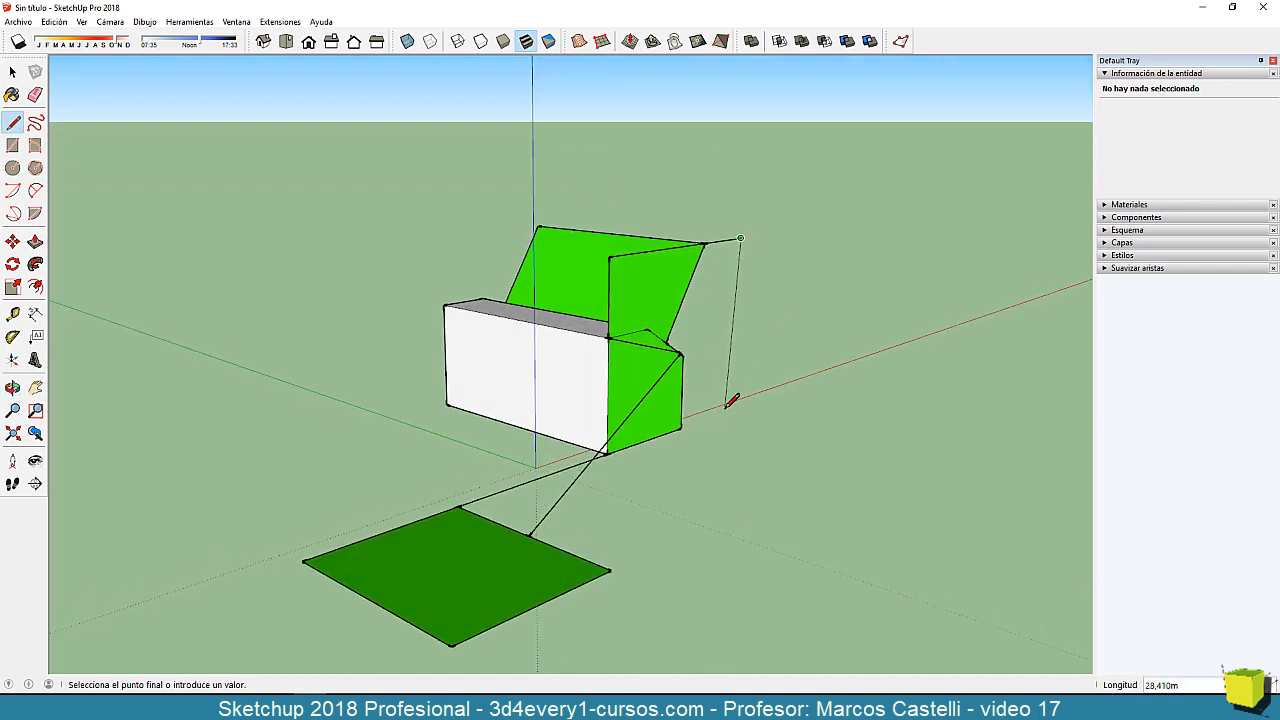
{"action": "key", "text": "space"}
{"action": "middle_click_drag", "start_coordinate": [324, 386], "coordinate": [590, 438]}
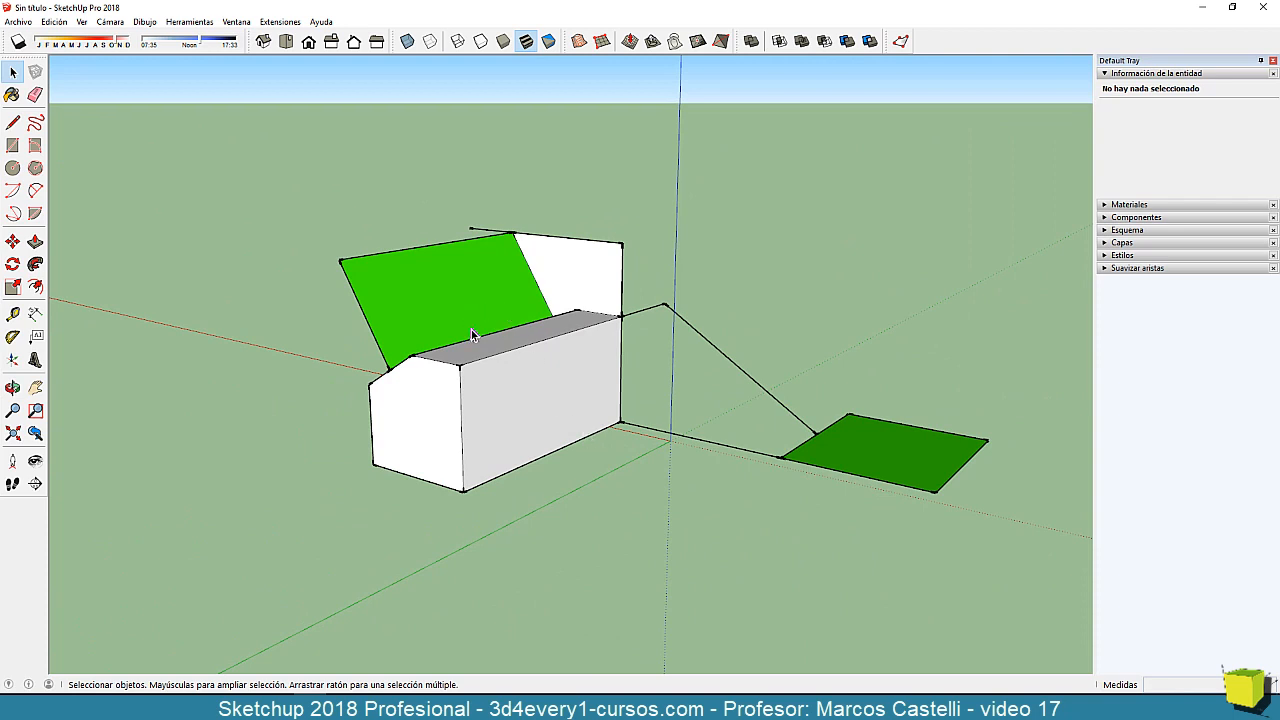
{"action": "key", "text": "l"}
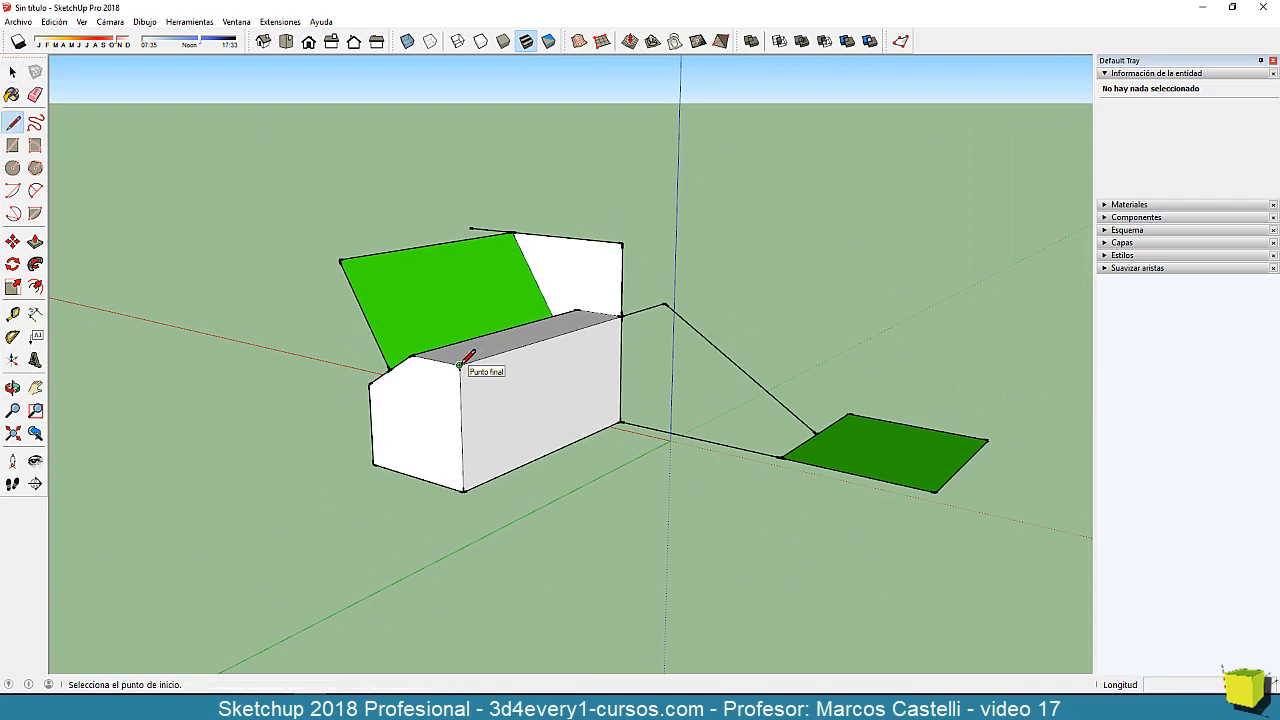
{"action": "left_click", "coordinate": [460, 366]}
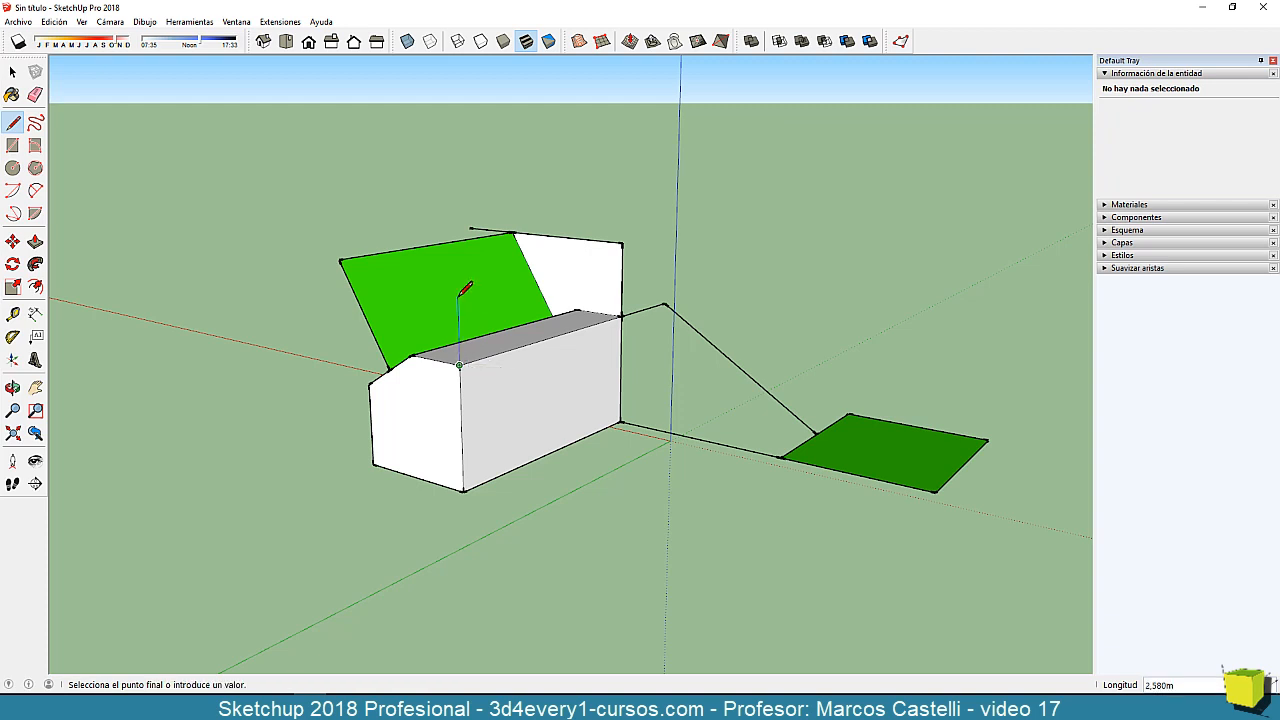
{"action": "key", "text": "shift"}
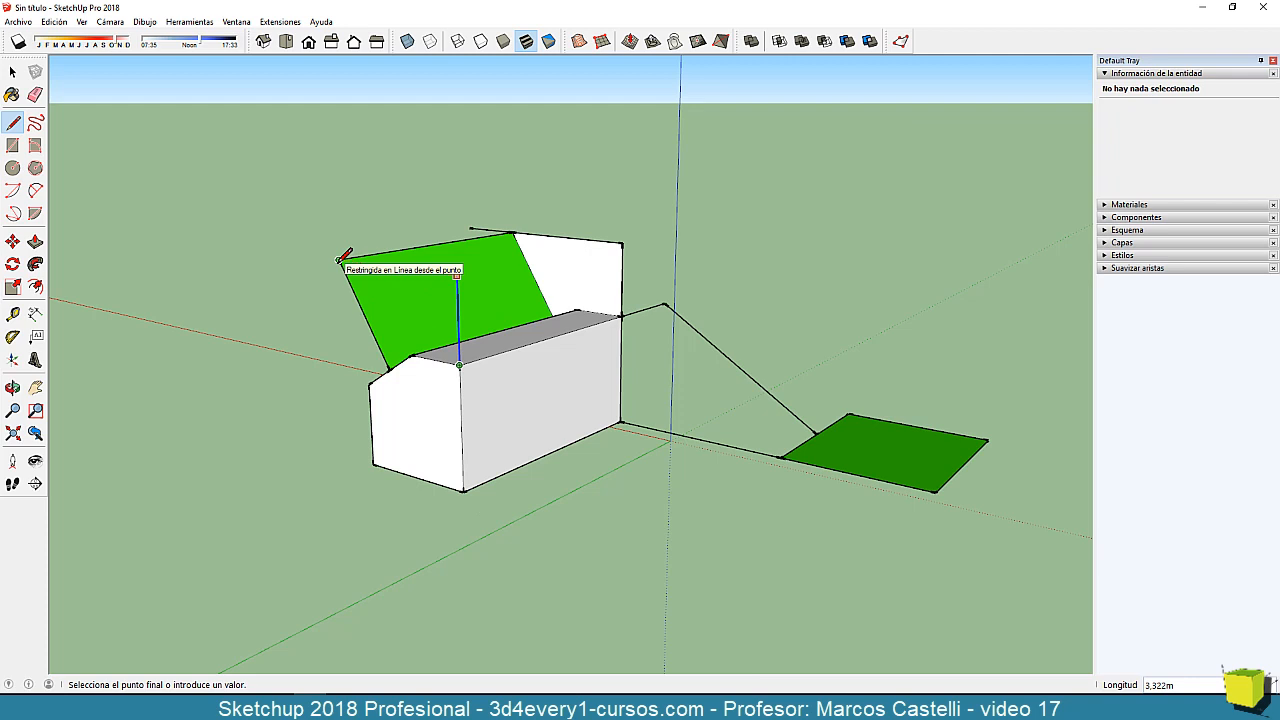
{"action": "key", "text": "Escape"}
- Draw a line from the end face's upper corner parallel to the raised panel's side edge, aligned with its top corner, and join both tops
{"action": "middle_click_drag", "start_coordinate": [466, 337], "coordinate": [528, 290]}
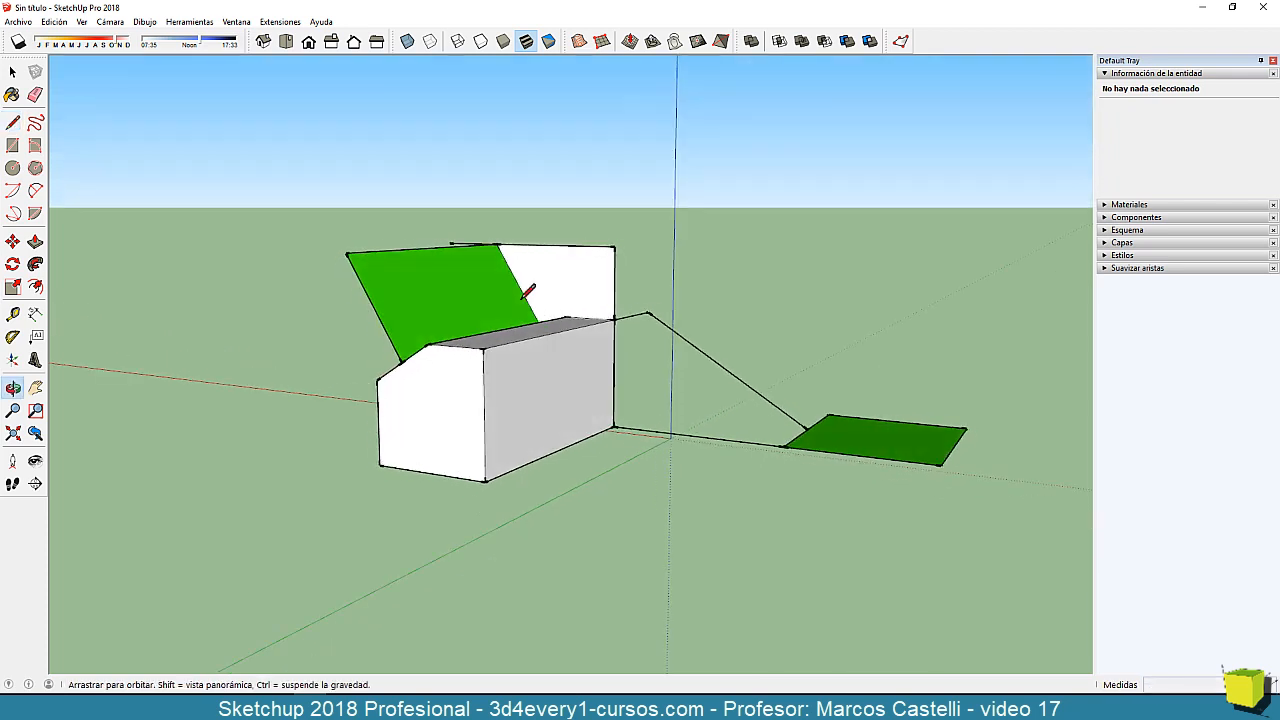
{"action": "left_click", "coordinate": [483, 348]}
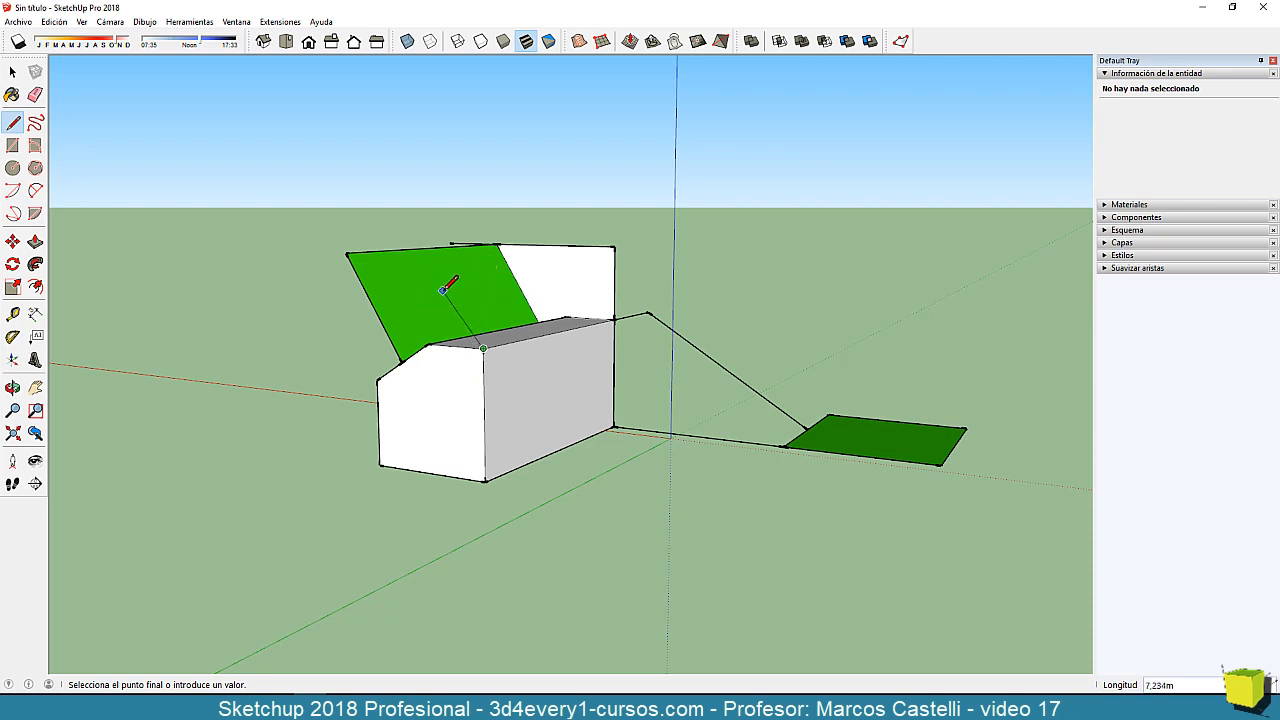
{"action": "middle_click_drag", "start_coordinate": [468, 332], "coordinate": [480, 330]}
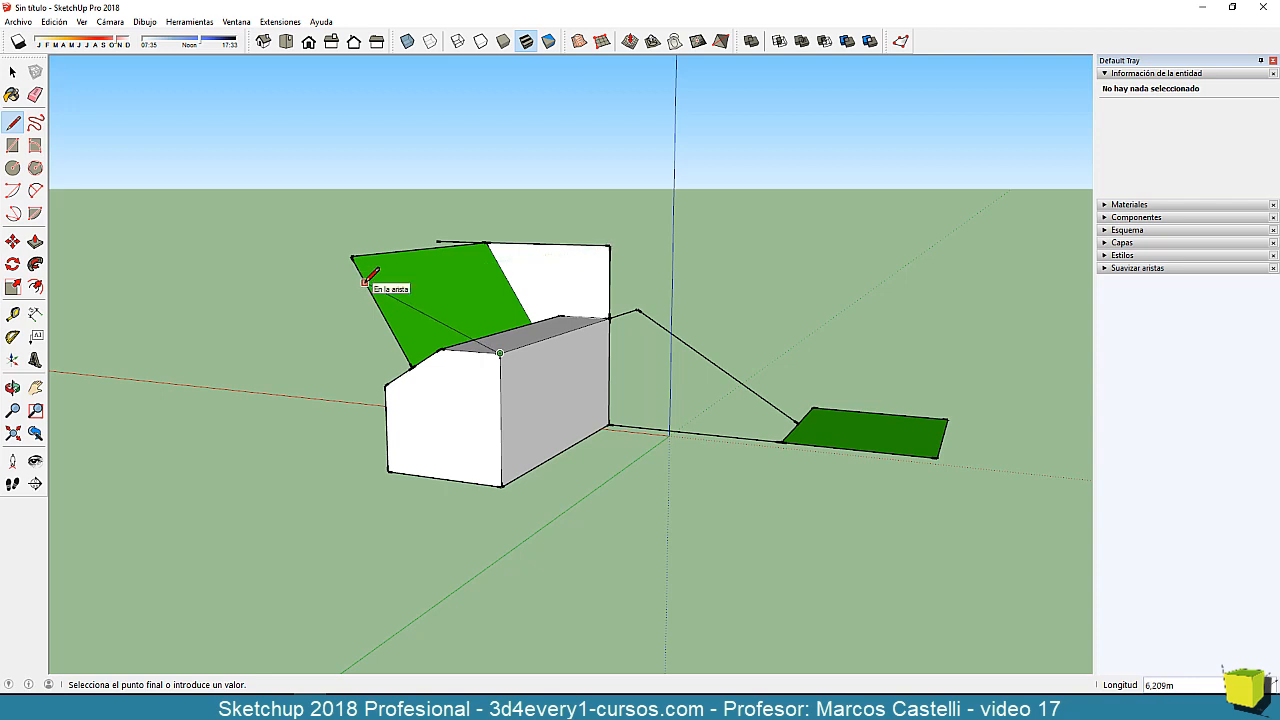
{"action": "key", "text": "shift"}
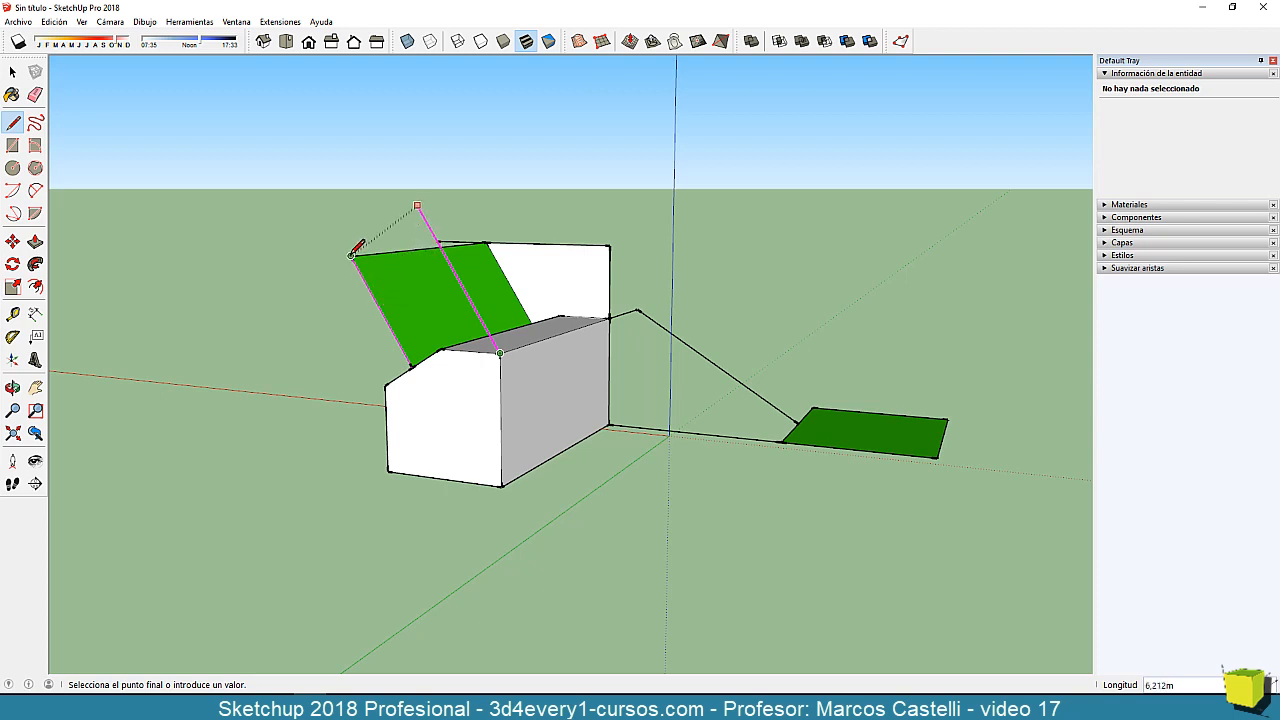
{"action": "left_click", "coordinate": [357, 247]}
{"action": "left_click", "coordinate": [352, 253]}
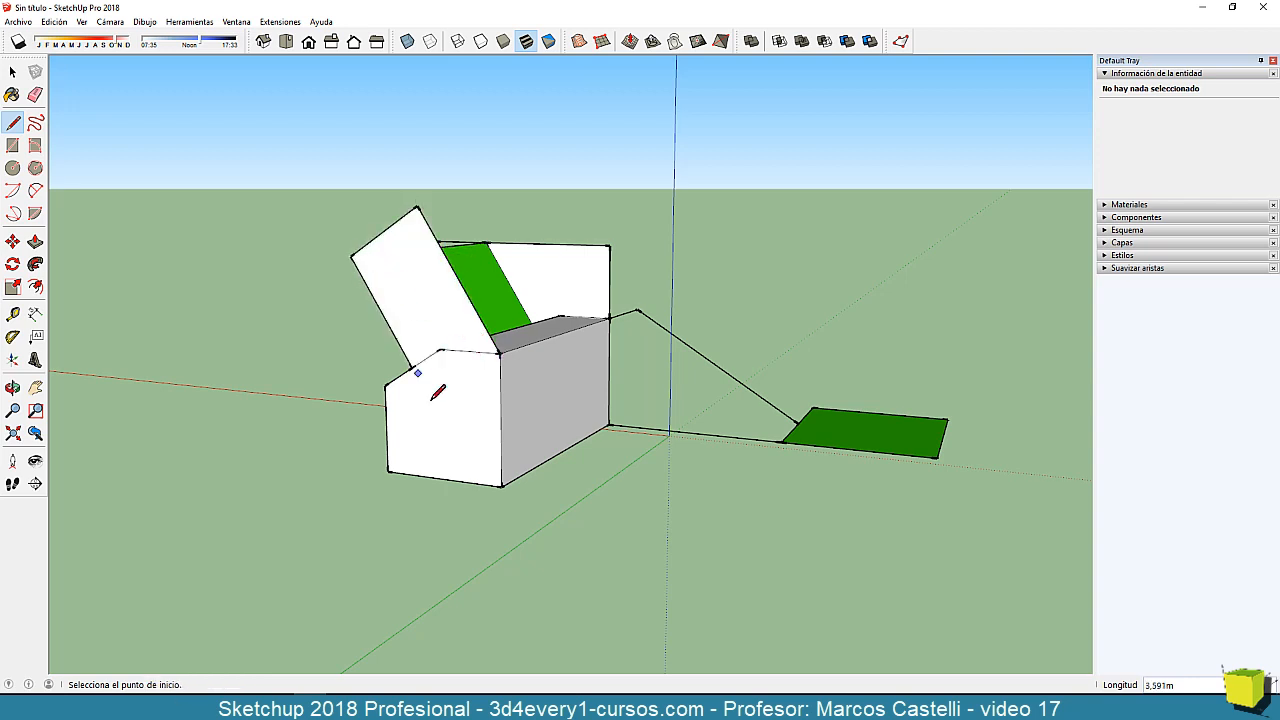
- Draw a diagonal line across the end face's lower corner and push the triangle partway into the box with Push/Pull
{"action": "middle_click_drag", "start_coordinate": [443, 410], "coordinate": [477, 421]}
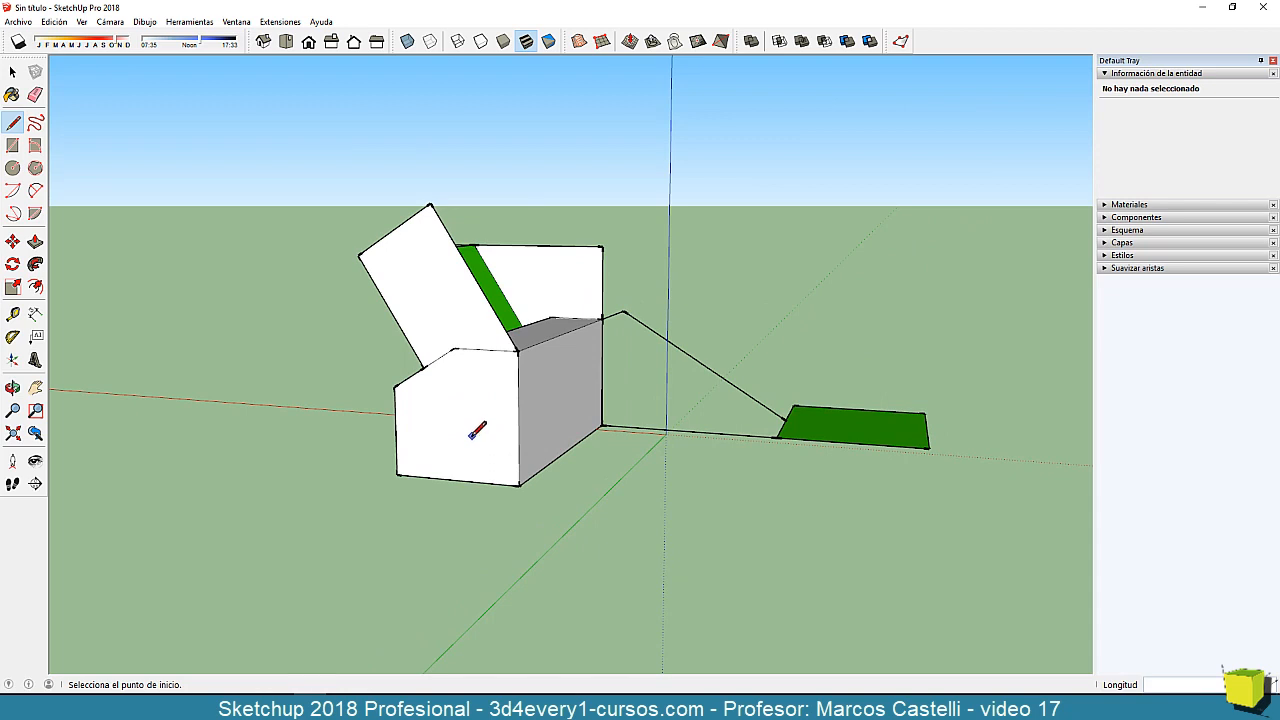
{"action": "left_click", "coordinate": [470, 480]}
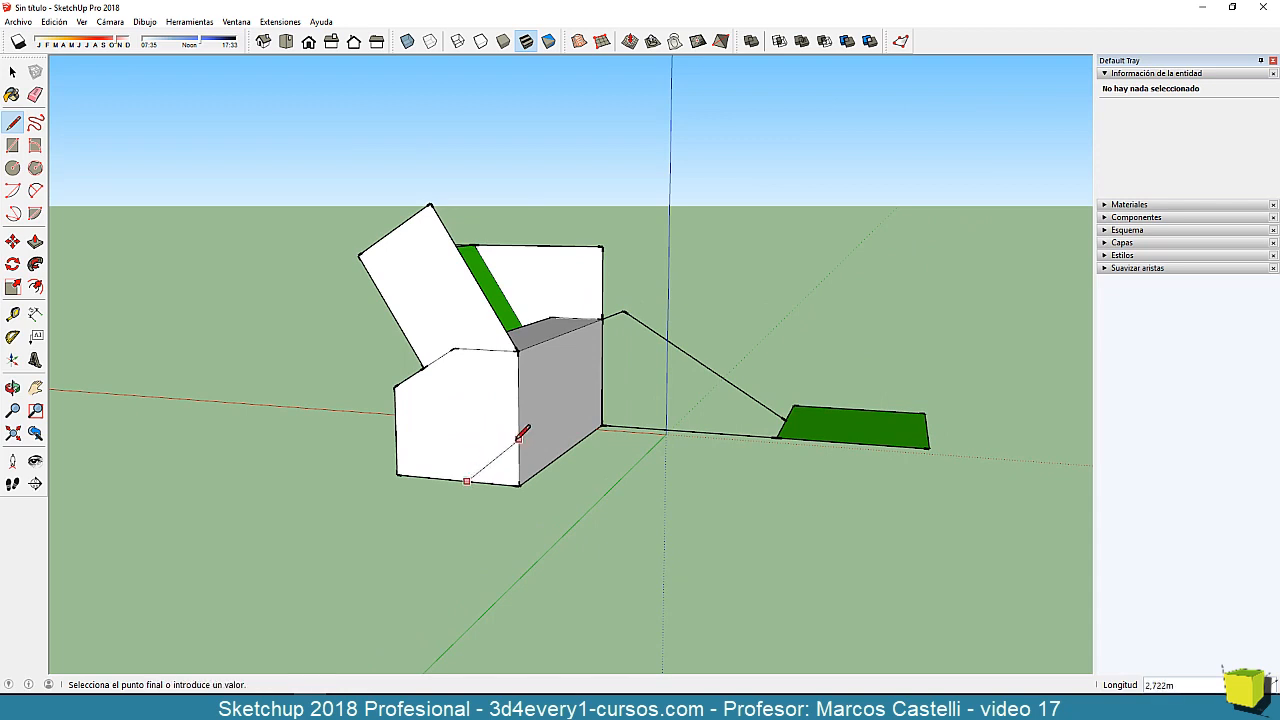
{"action": "left_click", "coordinate": [518, 440]}
{"action": "key", "text": "p"}
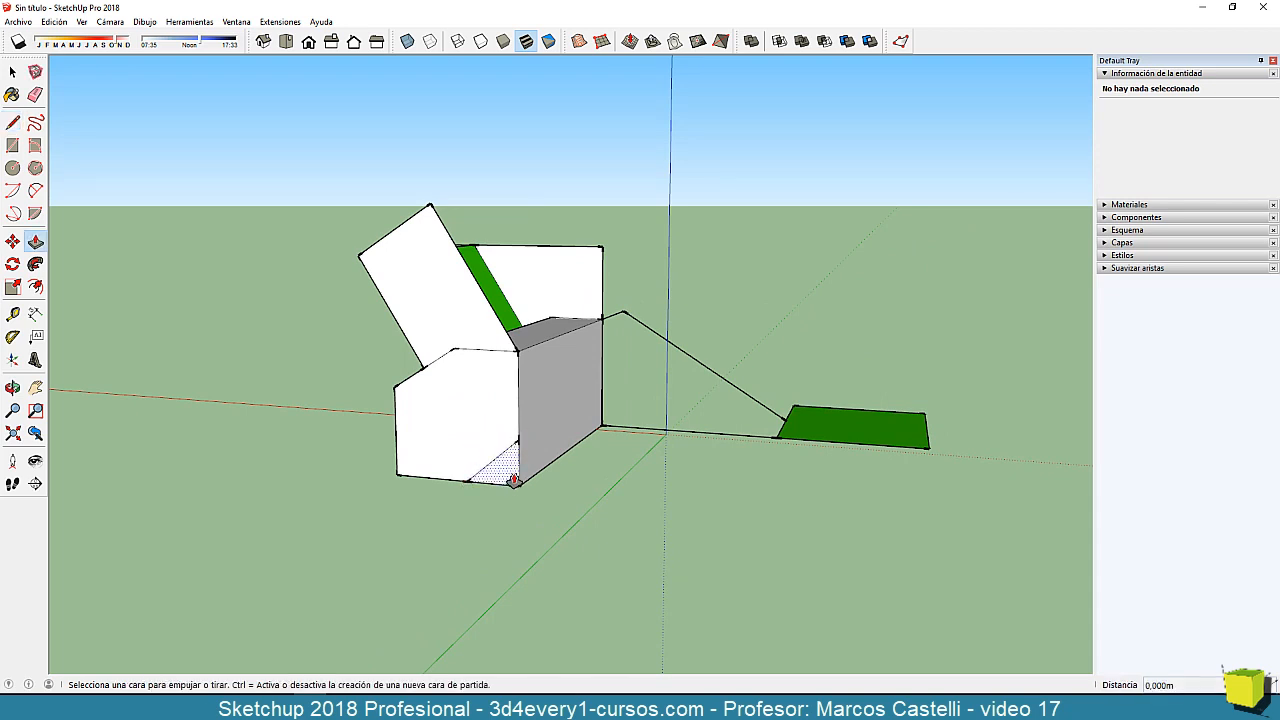
{"action": "left_click_drag", "start_coordinate": [509, 471], "coordinate": [555, 455]}
{"action": "middle_click_drag", "start_coordinate": [555, 455], "coordinate": [548, 425]}
- Draw a line from the notch's upper outer corner down past the box, parallel to the tilted upper panel's long edge
{"action": "key", "text": "l"}
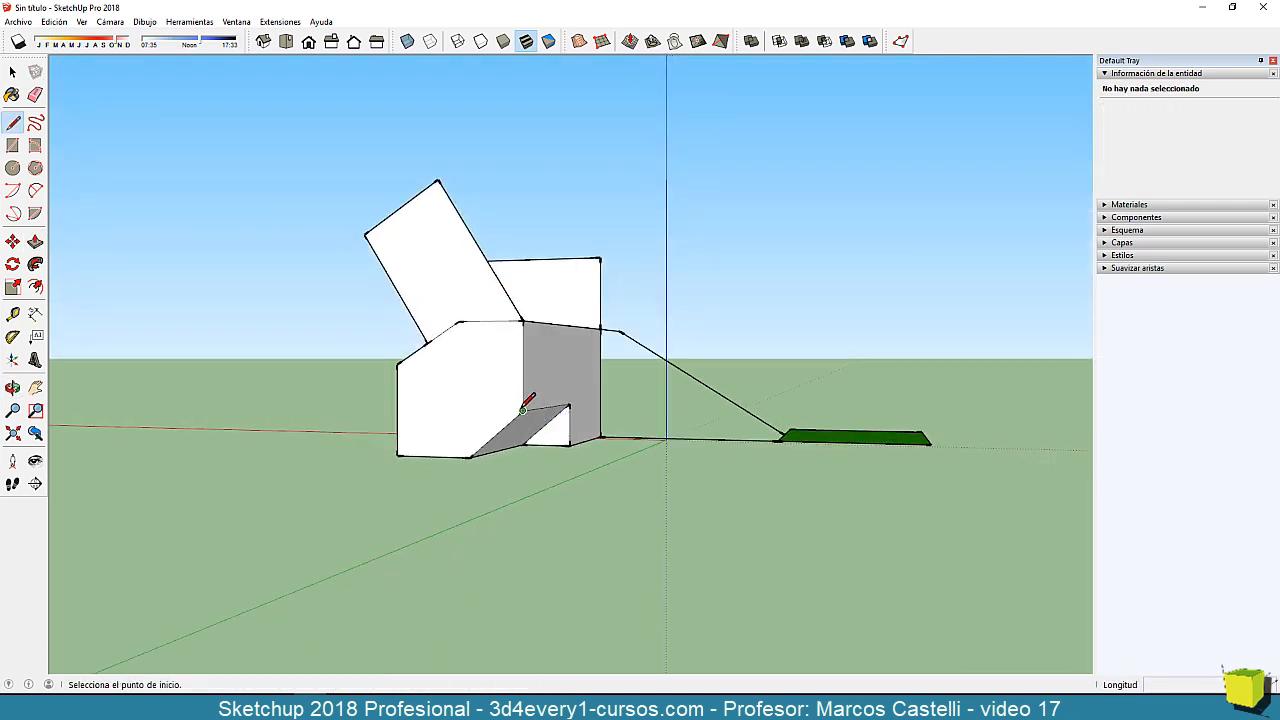
{"action": "left_click", "coordinate": [523, 409]}
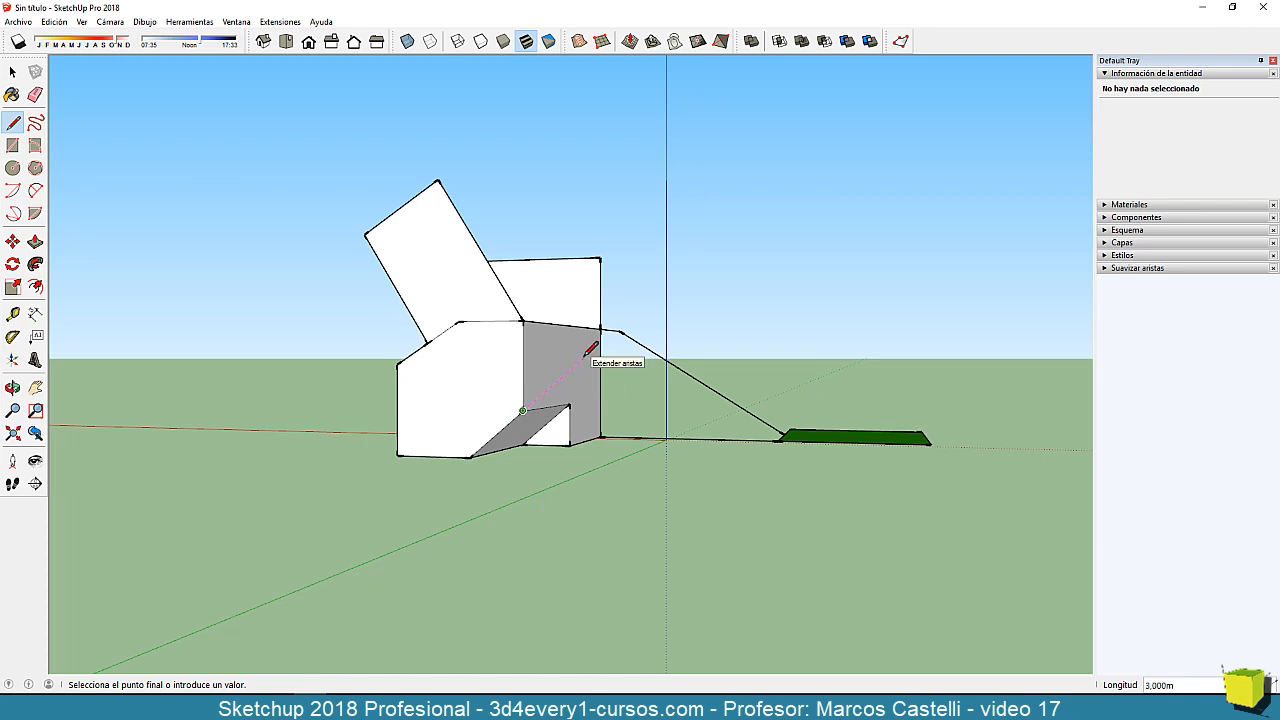
{"action": "key", "text": "Down"}
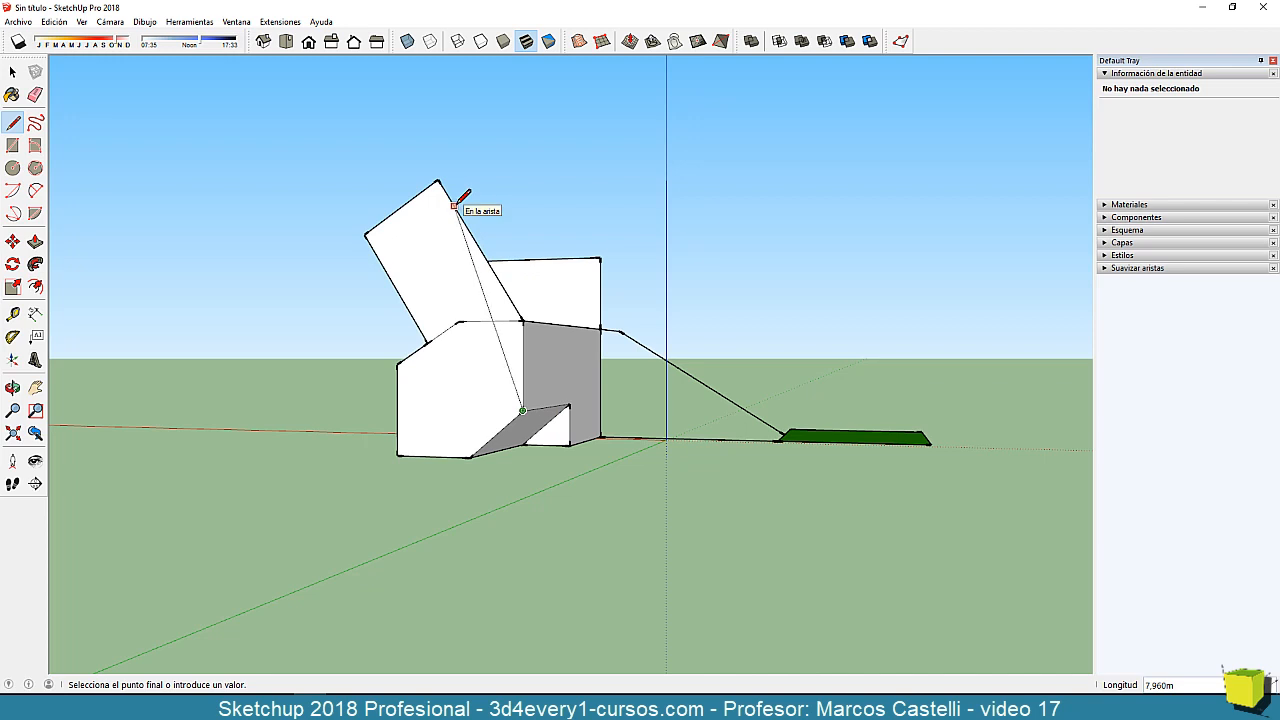
{"action": "key", "text": "shift"}
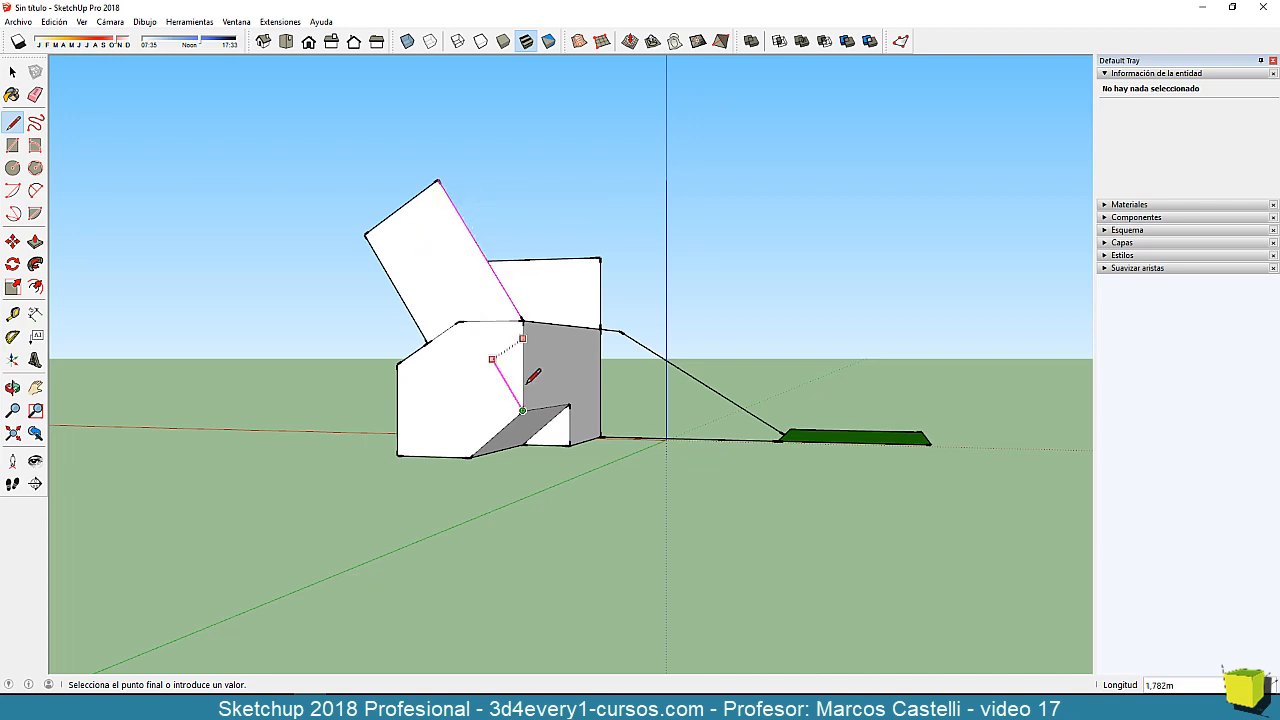
{"action": "left_click", "coordinate": [605, 503]}
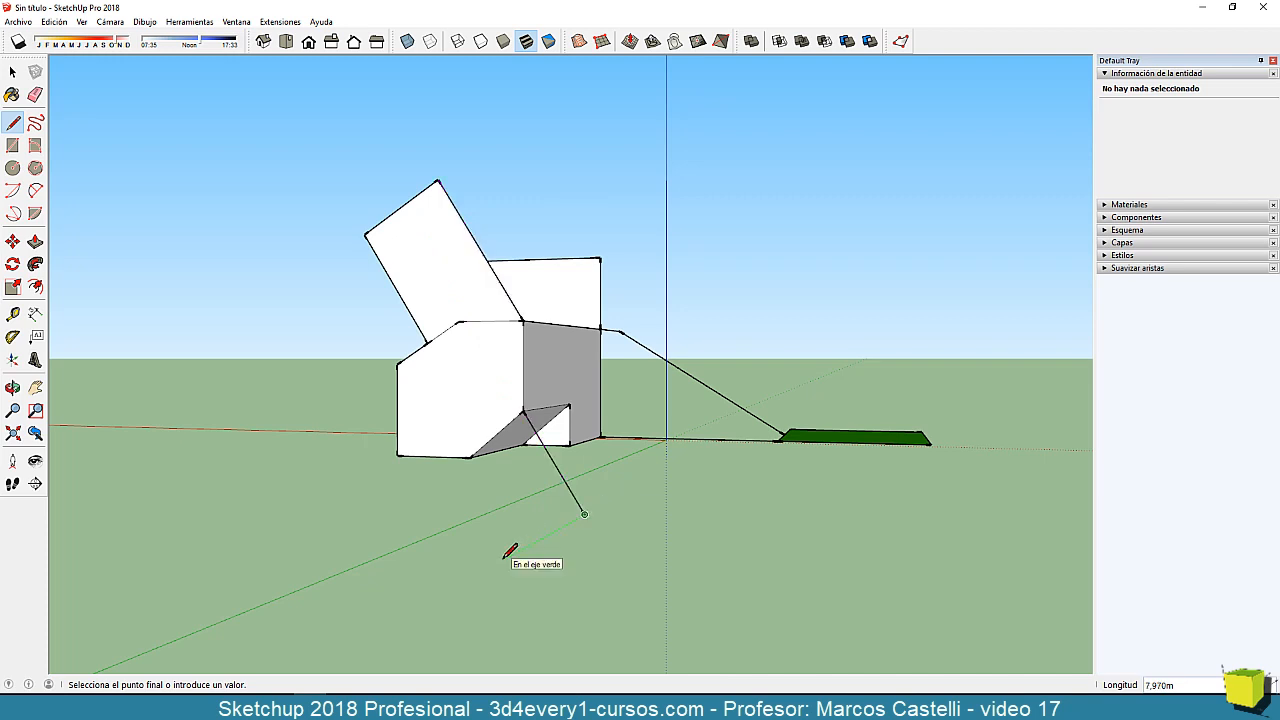
- Continue with a line parallel to the notch's upper edge and connect its end to the notch's inner corner to close a sloping panel
{"action": "middle_click_drag", "start_coordinate": [511, 449], "coordinate": [523, 443]}
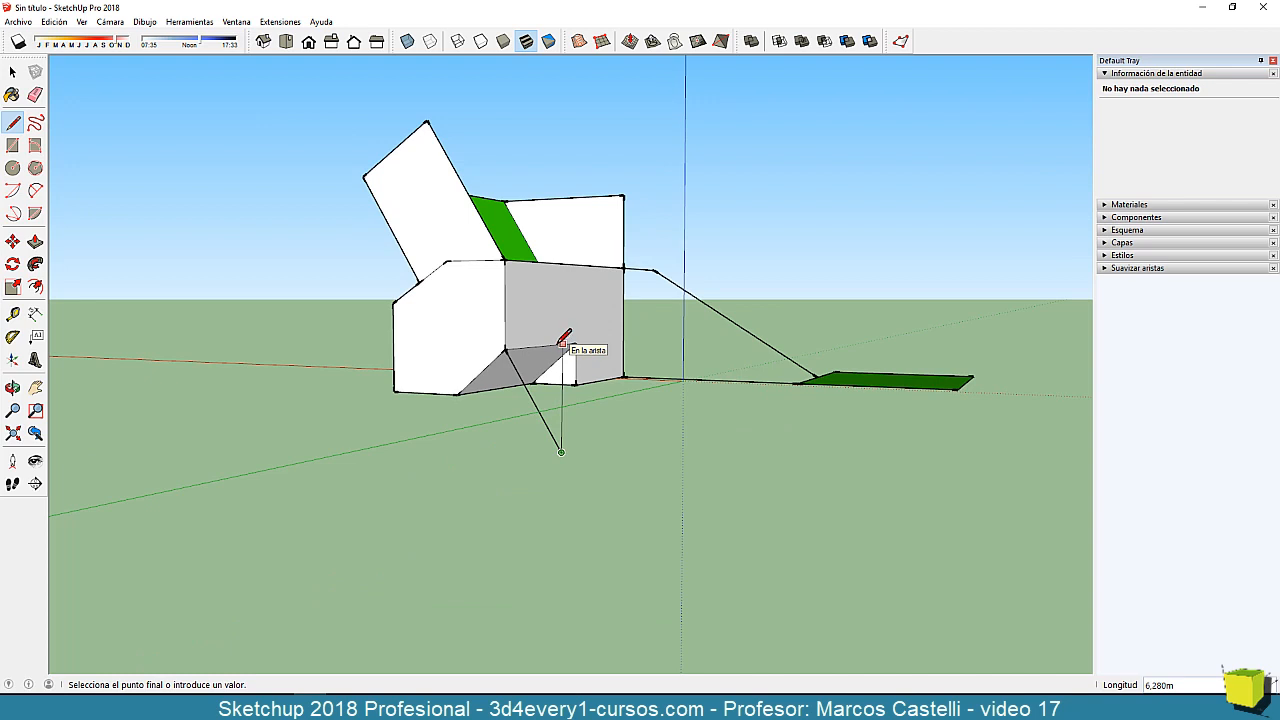
{"action": "key", "text": "Down"}
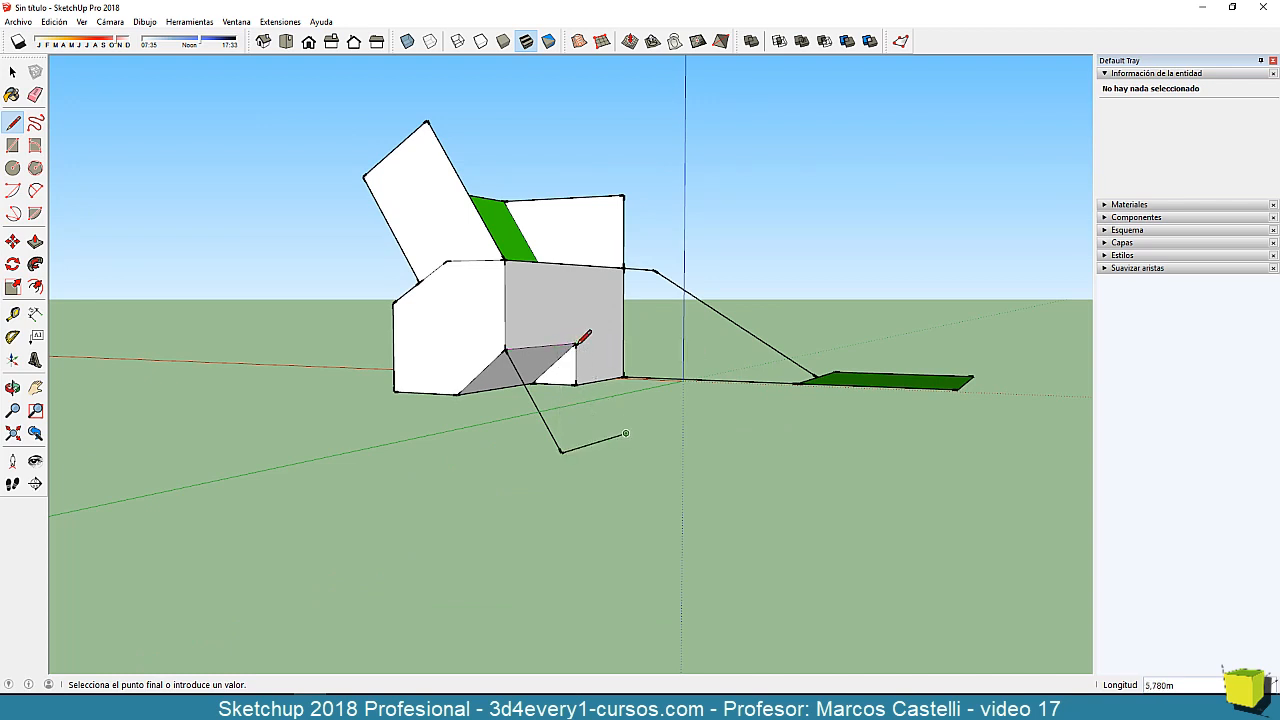
{"action": "left_click", "coordinate": [579, 341]}
{"action": "mouse_move", "coordinate": [588, 500]}
{"action": "middle_mouse_down"}
{"action": "mouse_move", "coordinate": [663, 531]}
{"action": "mouse_move", "coordinate": [474, 545]}
{"action": "mouse_move", "coordinate": [537, 491]}
{"action": "mouse_move", "coordinate": [477, 503]}
{"action": "mouse_move", "coordinate": [586, 466]}
{"action": "mouse_move", "coordinate": [378, 470]}
{"action": "mouse_move", "coordinate": [471, 486]}
{"action": "mouse_move", "coordinate": [380, 491]}
{"action": "mouse_move", "coordinate": [774, 406]}
{"action": "mouse_move", "coordinate": [383, 483]}
{"action": "mouse_move", "coordinate": [691, 409]}
{"action": "mouse_move", "coordinate": [737, 451]}
{"action": "middle_mouse_up"}
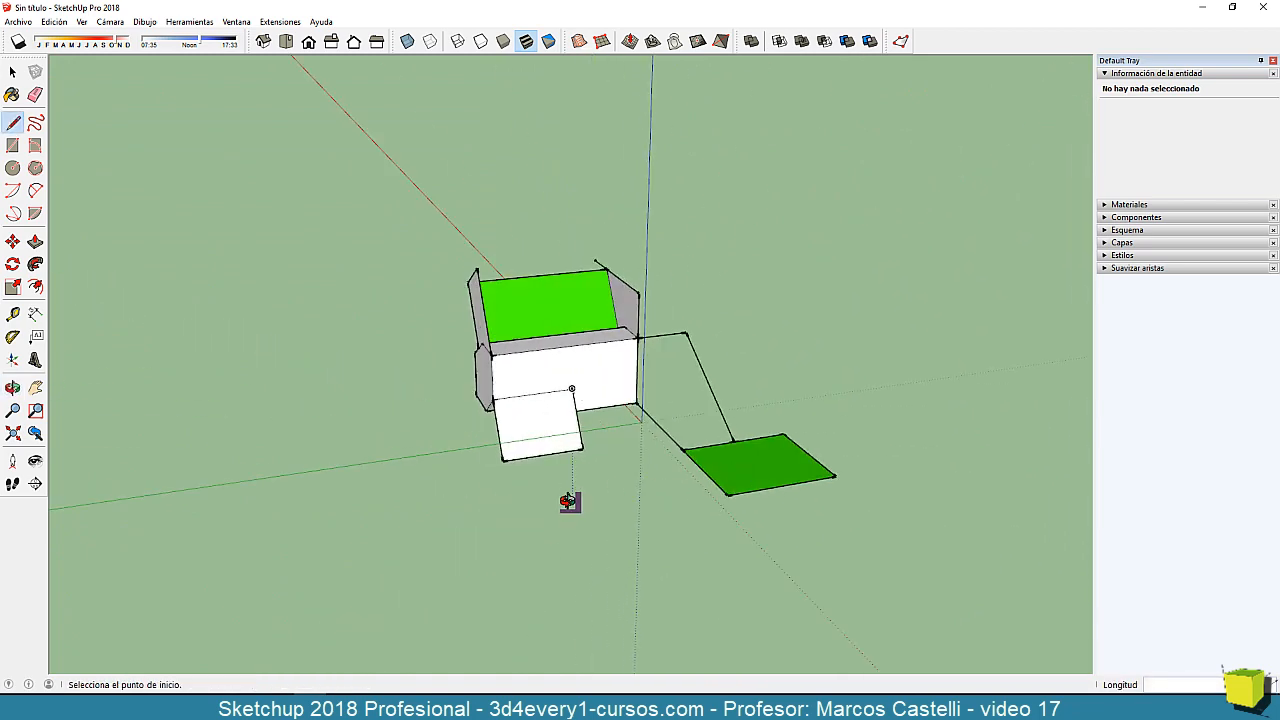
{"action": "middle_click_drag", "start_coordinate": [571, 503], "coordinate": [767, 500]}
{"action": "scroll", "coordinate": [596, 480], "scroll_direction": "up", "scroll_amount": 2}
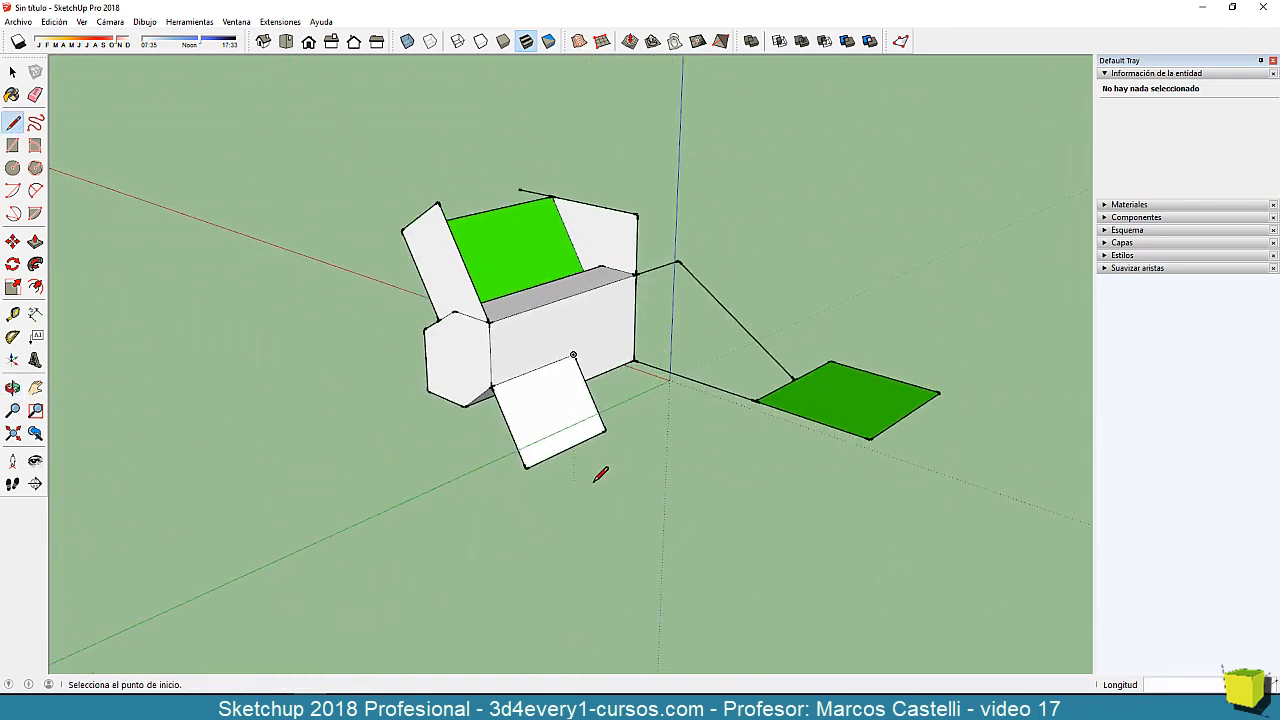
{"action": "middle_click_drag", "start_coordinate": [689, 521], "coordinate": [666, 549]}
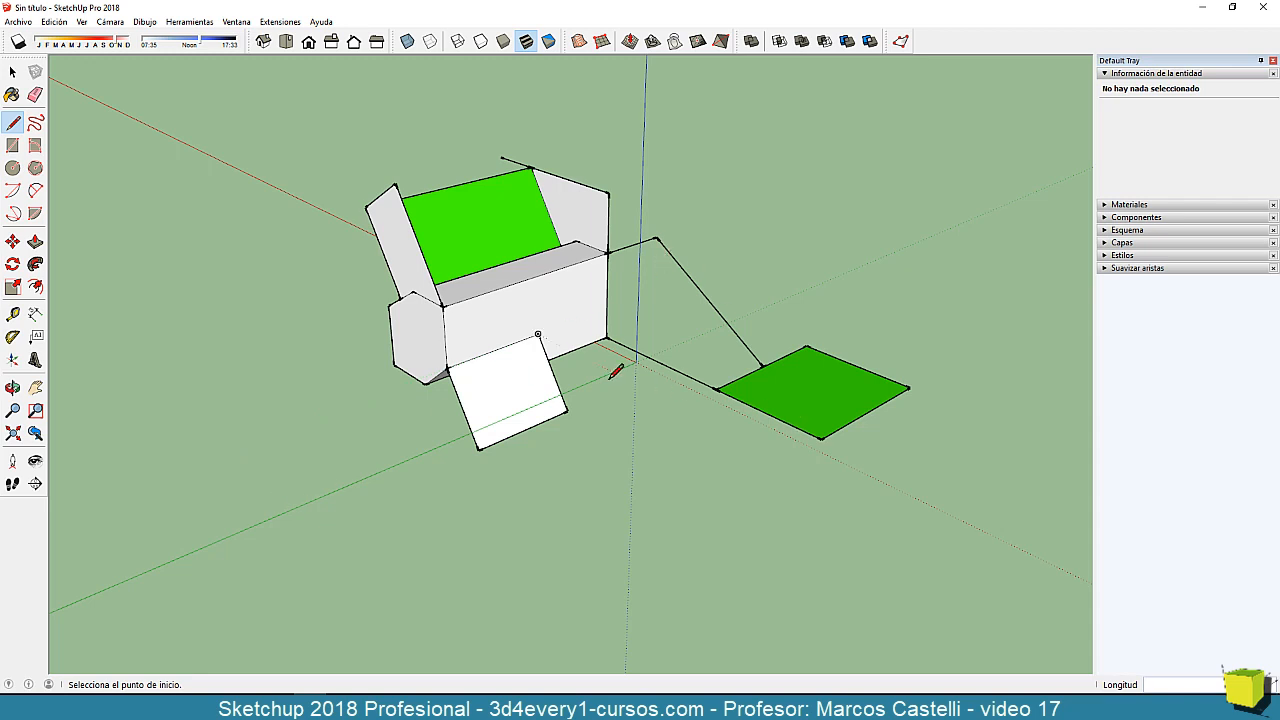
- Delete all the geometry in the model and set the camera to the isometric view
{"action": "scroll", "coordinate": [609, 369], "scroll_direction": "down", "scroll_amount": 3}
{"action": "key", "text": "space"}
{"action": "key", "text": "ctrl+a"}
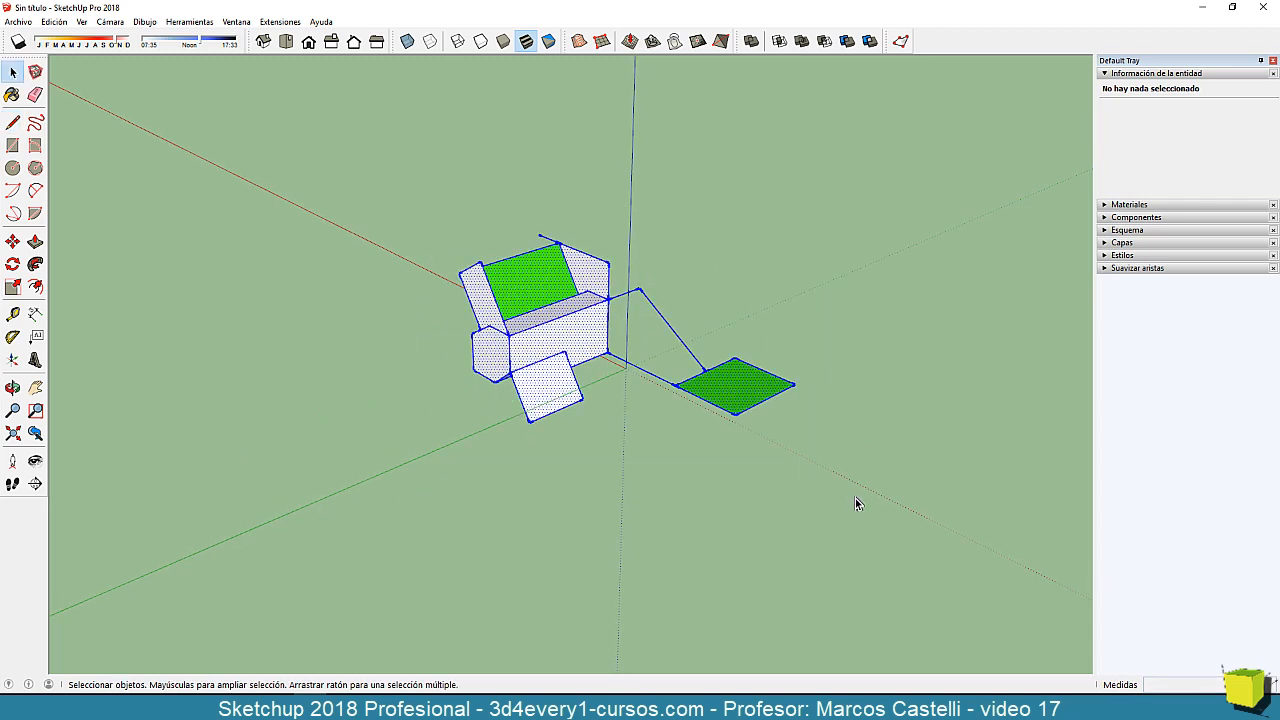
{"action": "key", "text": "Delete"}
{"action": "middle_click_drag", "start_coordinate": [746, 499], "coordinate": [670, 500]}
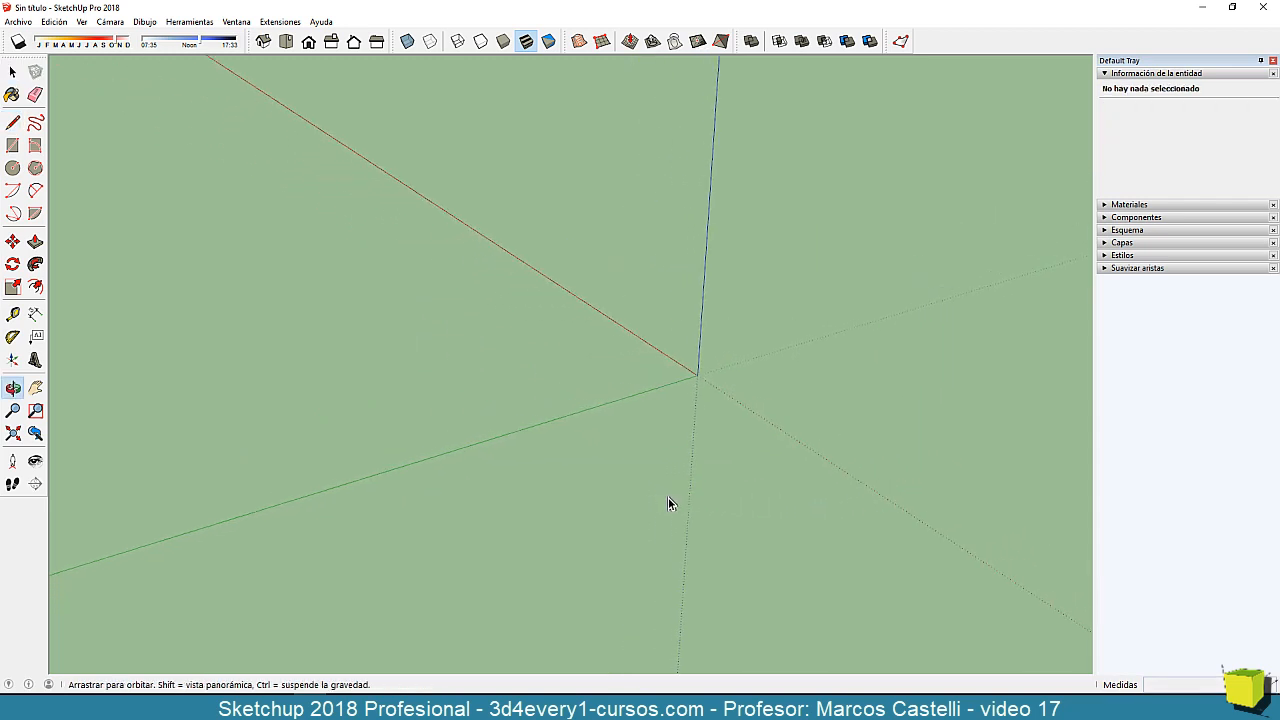
{"action": "left_click", "coordinate": [263, 42]}
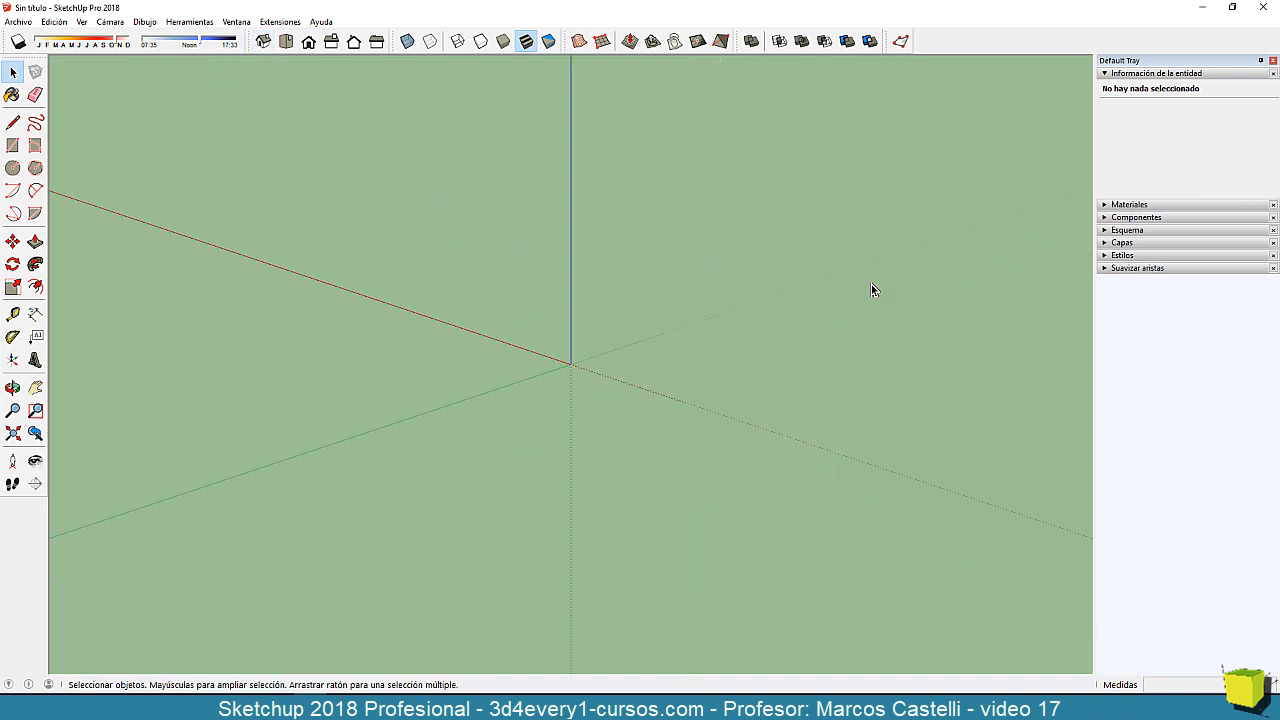
- Set the edge color in the style's edge settings to Por eje (by axis)
{"action": "left_click", "coordinate": [1132, 256]}
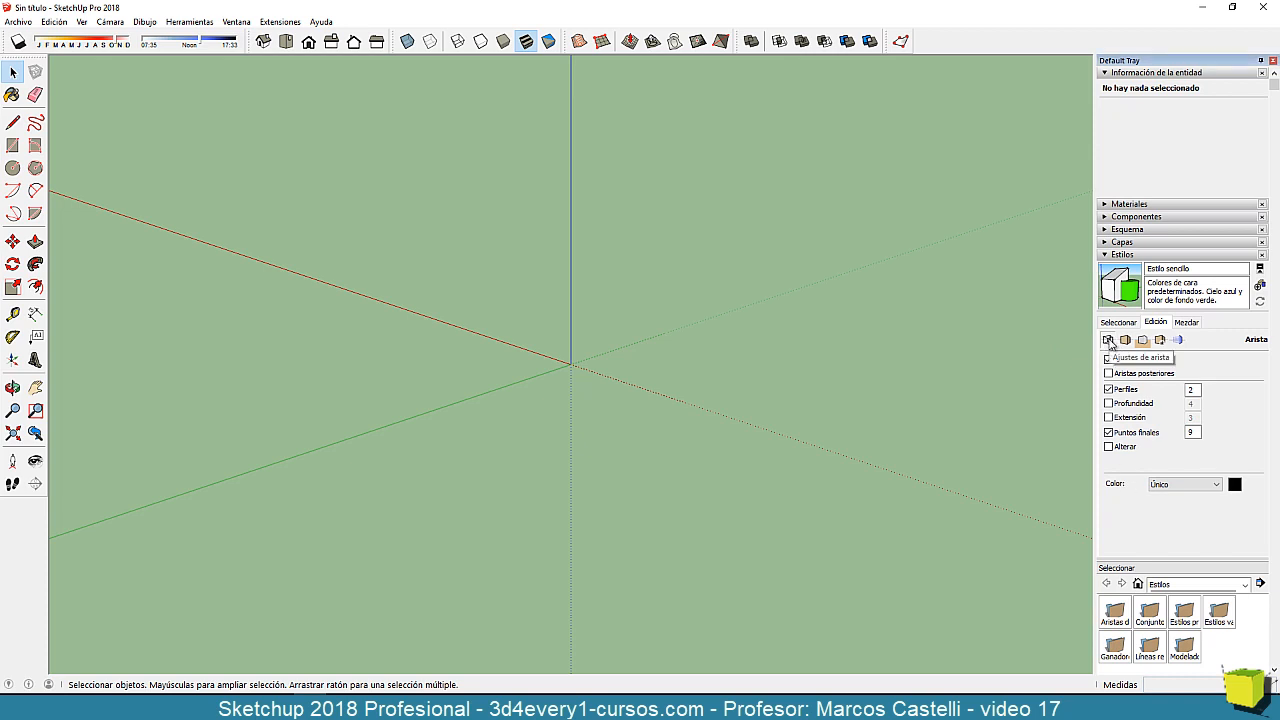
{"action": "left_click", "coordinate": [1183, 484]}
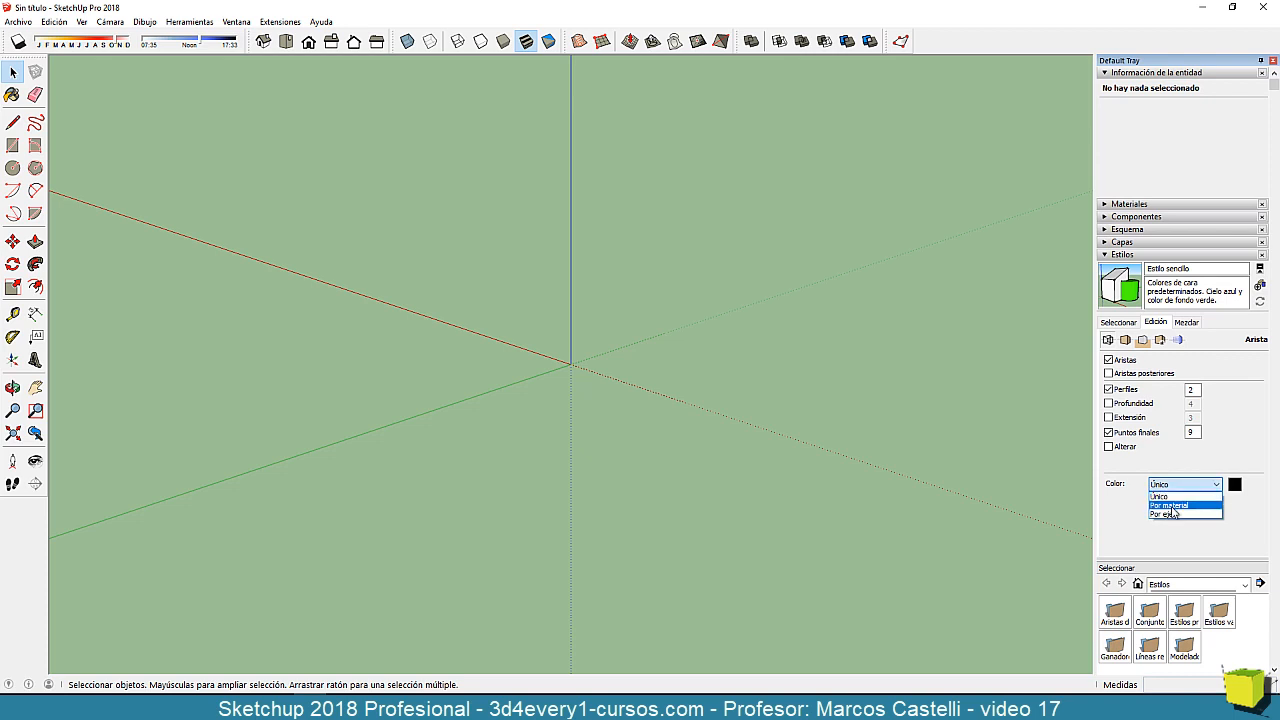
{"action": "left_click", "coordinate": [1173, 515]}
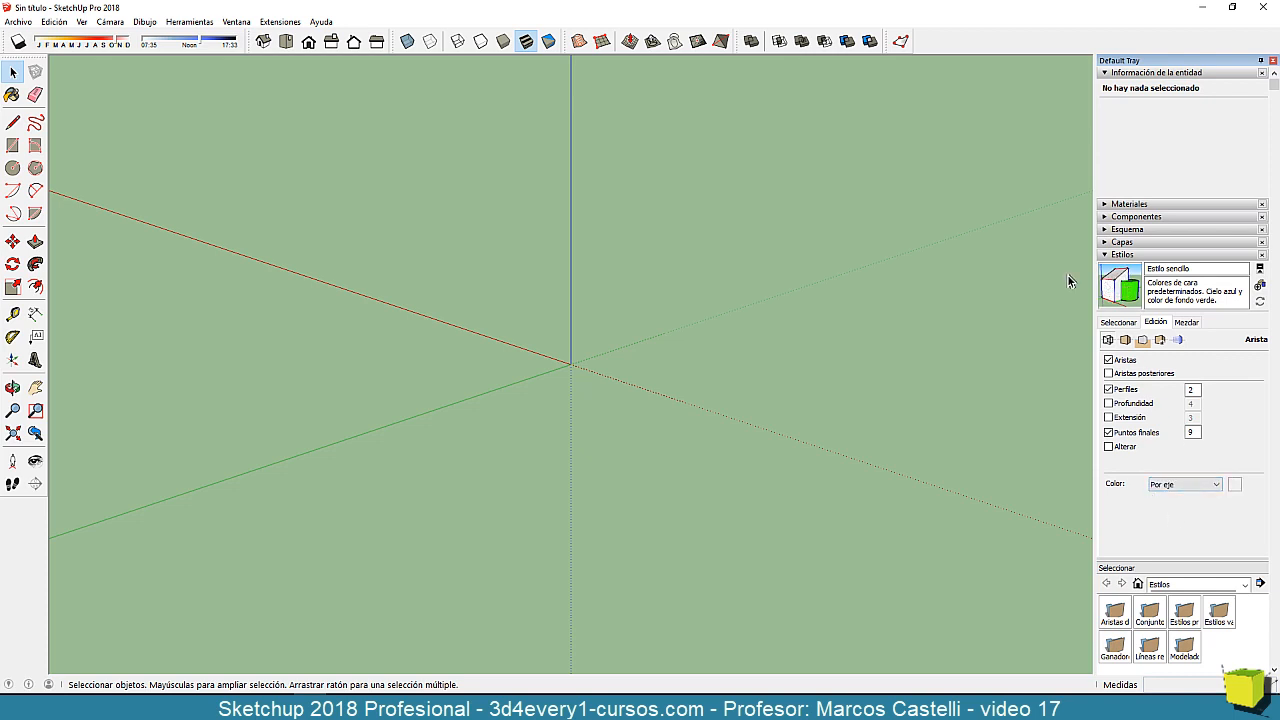
- Draw three connected ground lines along the green, red and green axes, about 13.8, 13.4 and 15.7 m long, ending aligned with the start point
{"action": "left_click", "coordinate": [13, 122]}
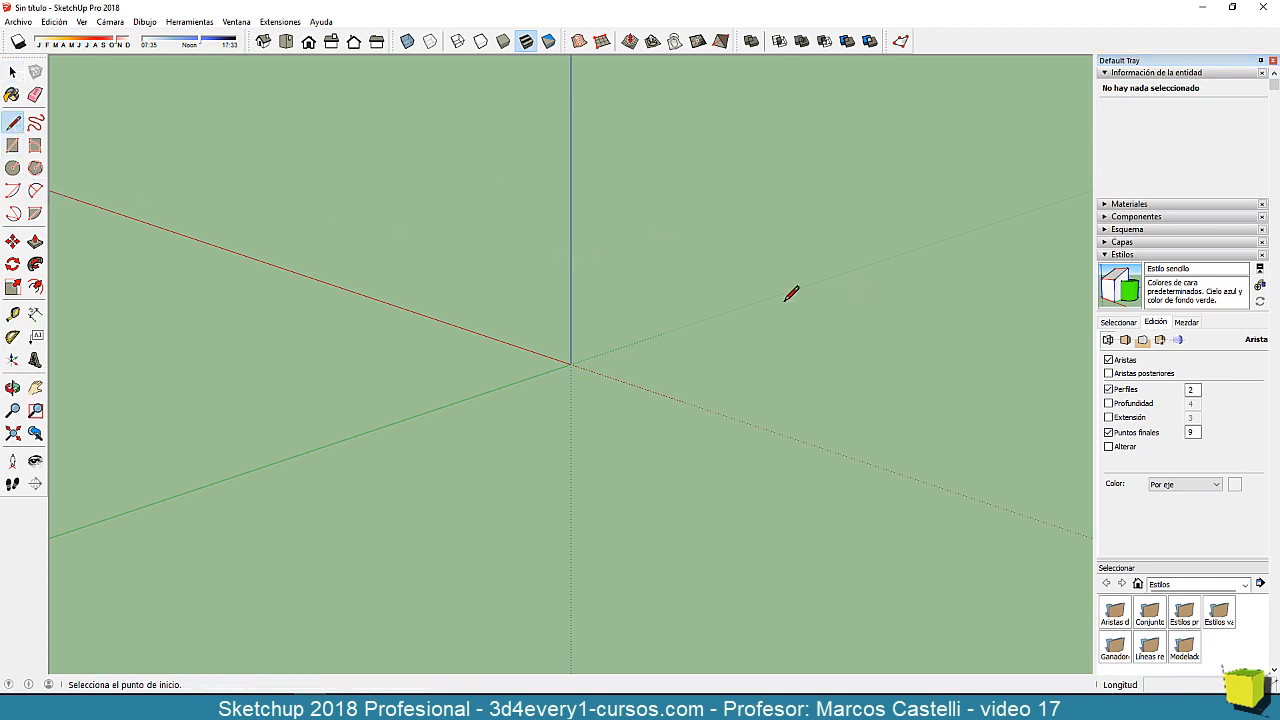
{"action": "left_click", "coordinate": [686, 369]}
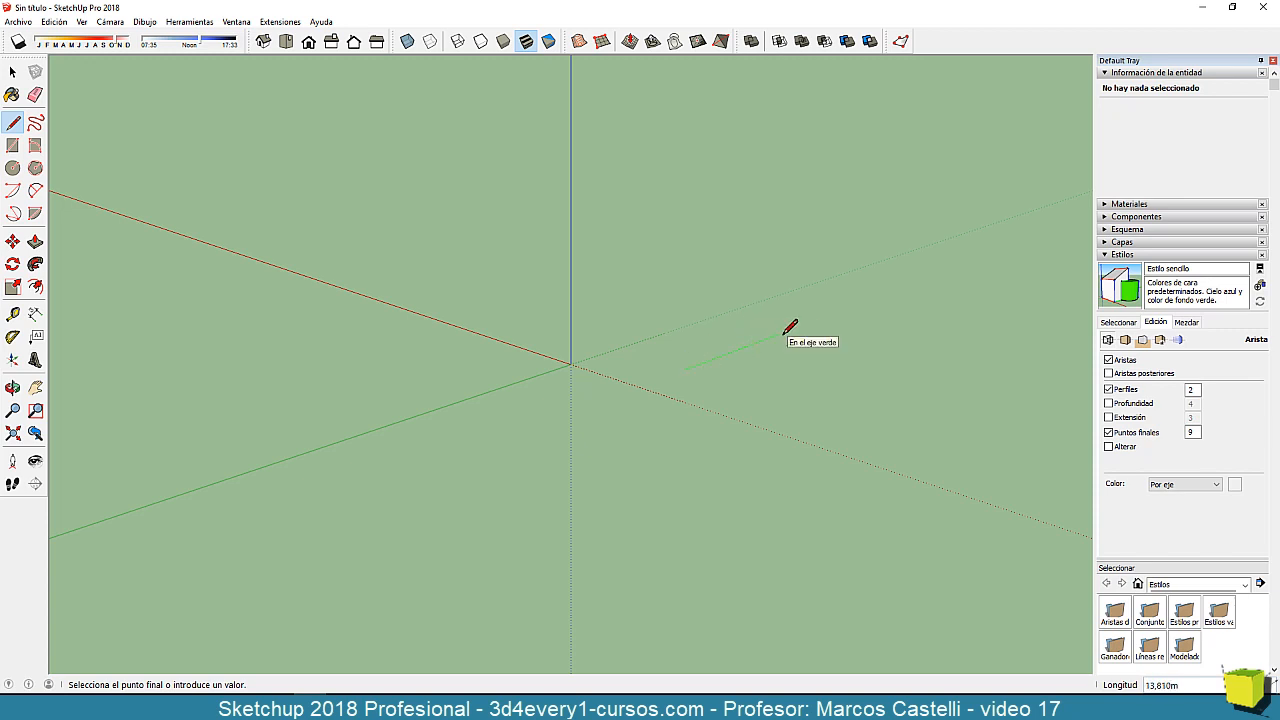
{"action": "left_click", "coordinate": [790, 329]}
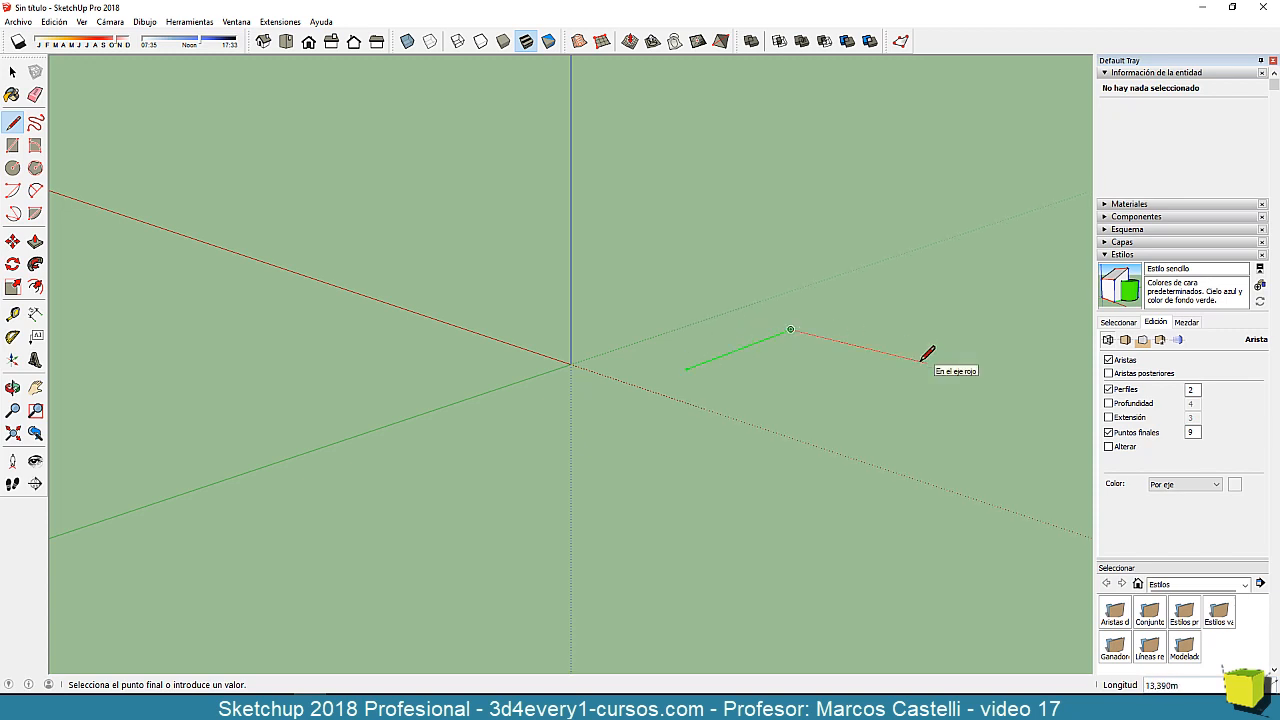
{"action": "left_click", "coordinate": [923, 361]}
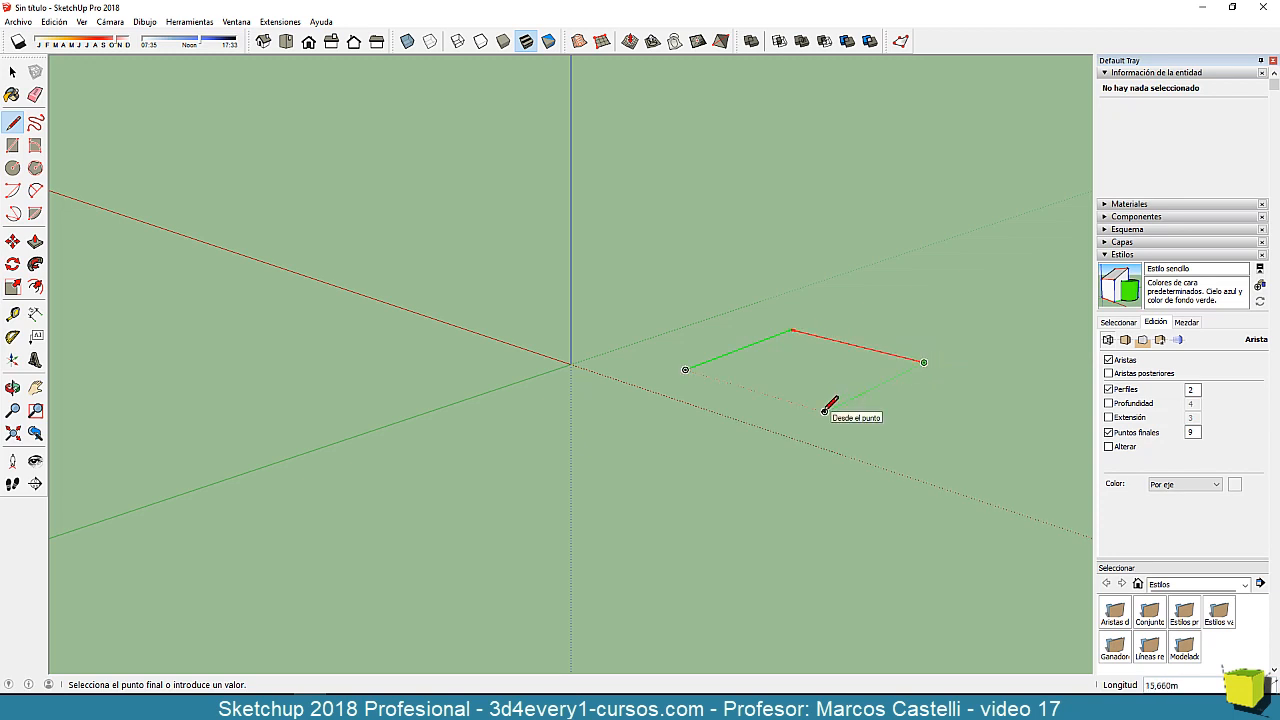
{"action": "left_click", "coordinate": [824, 410]}
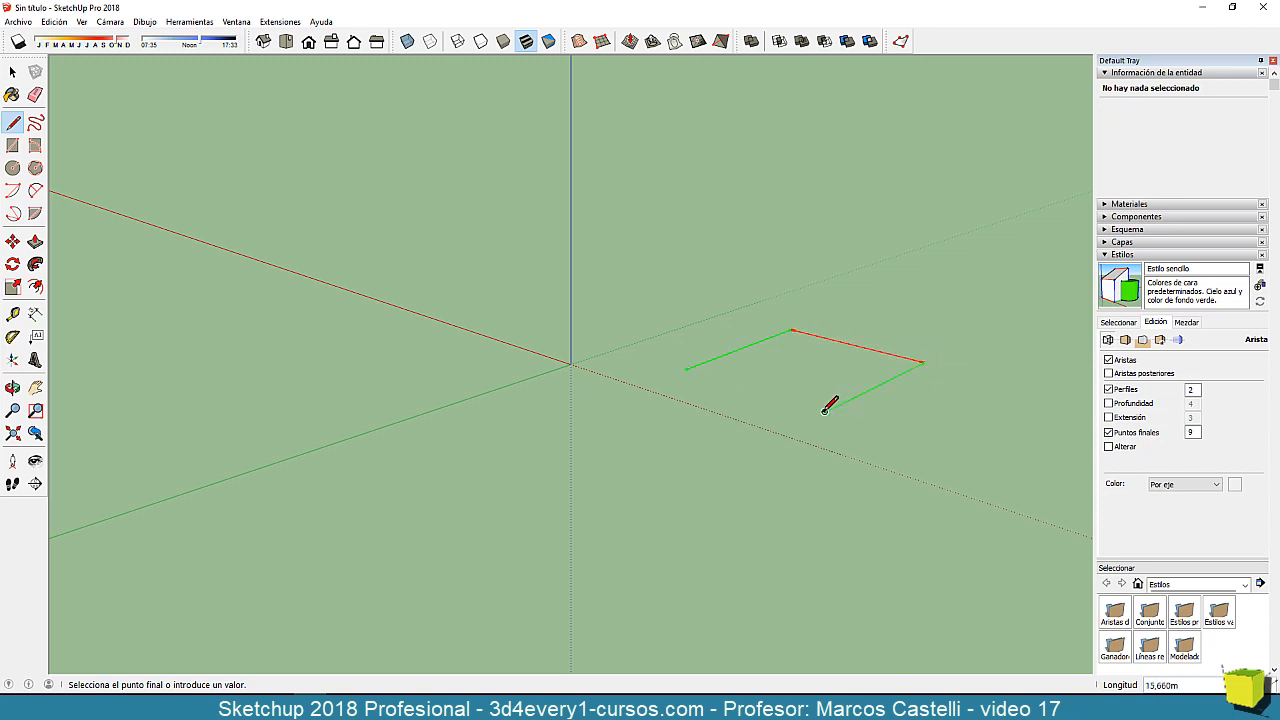
- Close the line loop with a vertical edge, an edge about 13.1 m long along the red axis, and a vertical edge down to the start point
{"action": "left_click", "coordinate": [825, 263]}
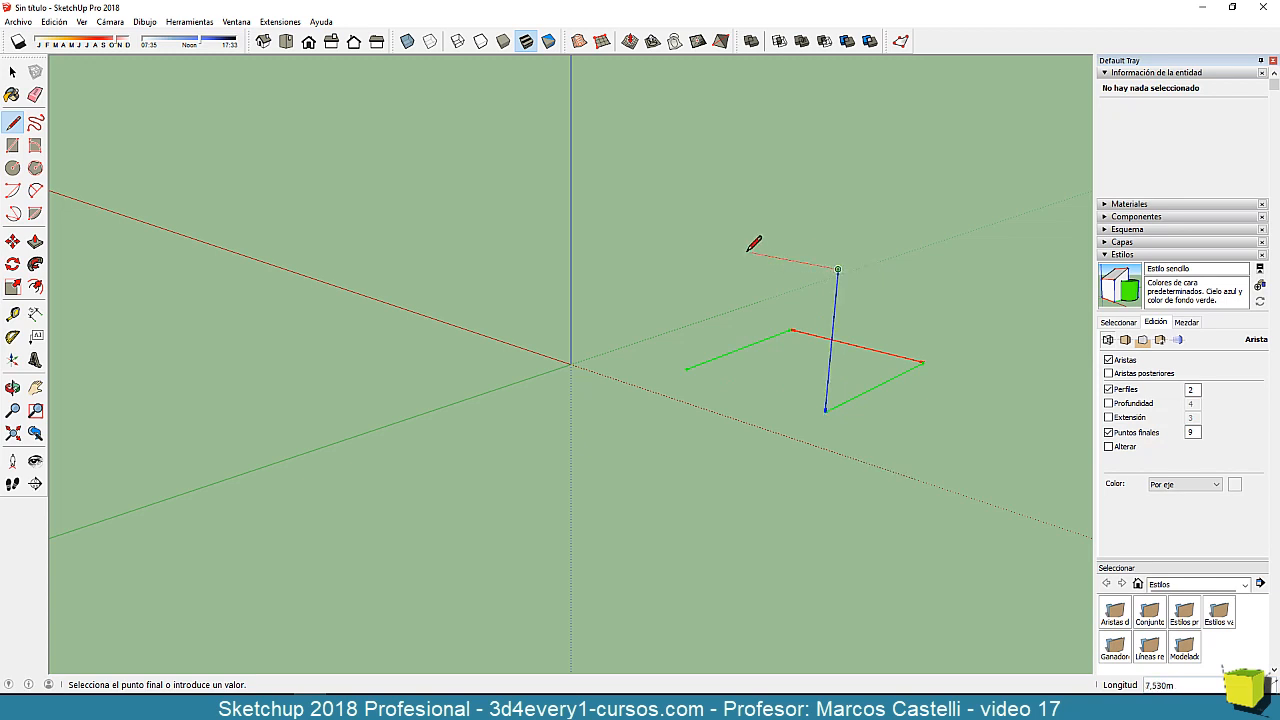
{"action": "left_click", "coordinate": [690, 240]}
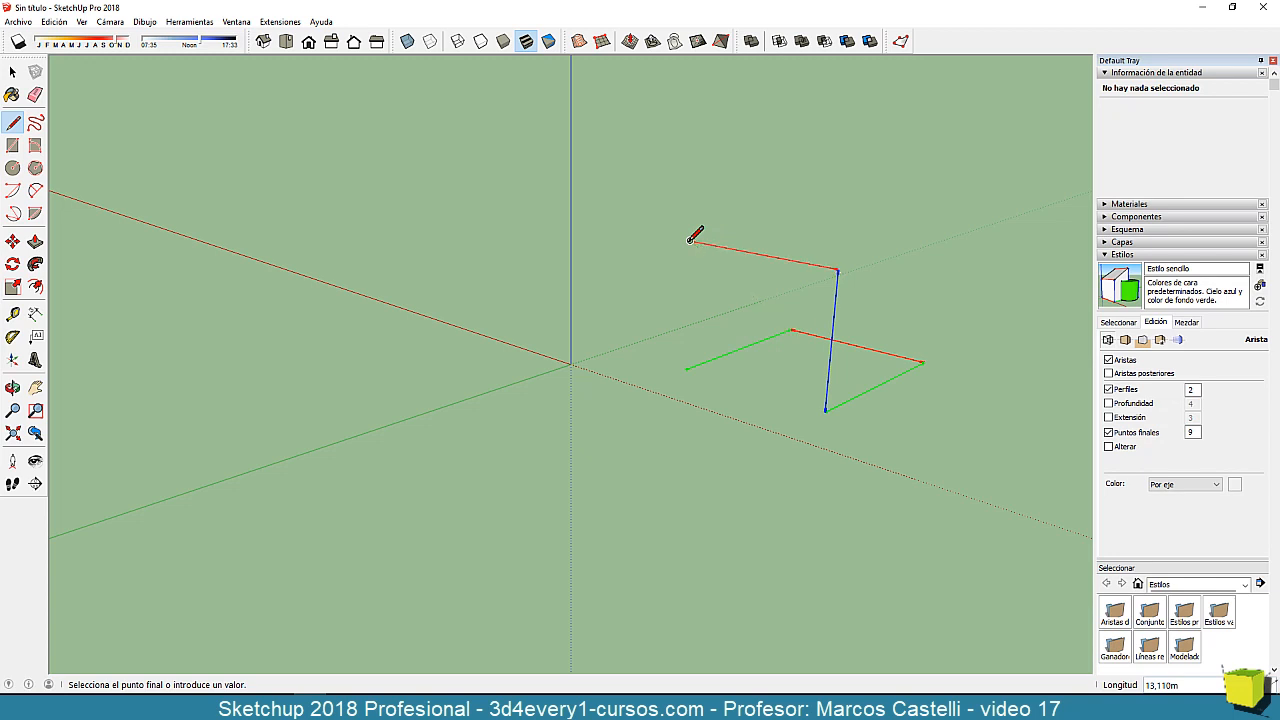
{"action": "left_click", "coordinate": [685, 369]}
{"action": "mouse_move", "coordinate": [737, 437]}
{"action": "middle_mouse_down"}
{"action": "mouse_move", "coordinate": [794, 509]}
{"action": "mouse_move", "coordinate": [766, 509]}
{"action": "mouse_move", "coordinate": [806, 429]}
{"action": "middle_mouse_up"}
{"action": "key", "text": "space"}
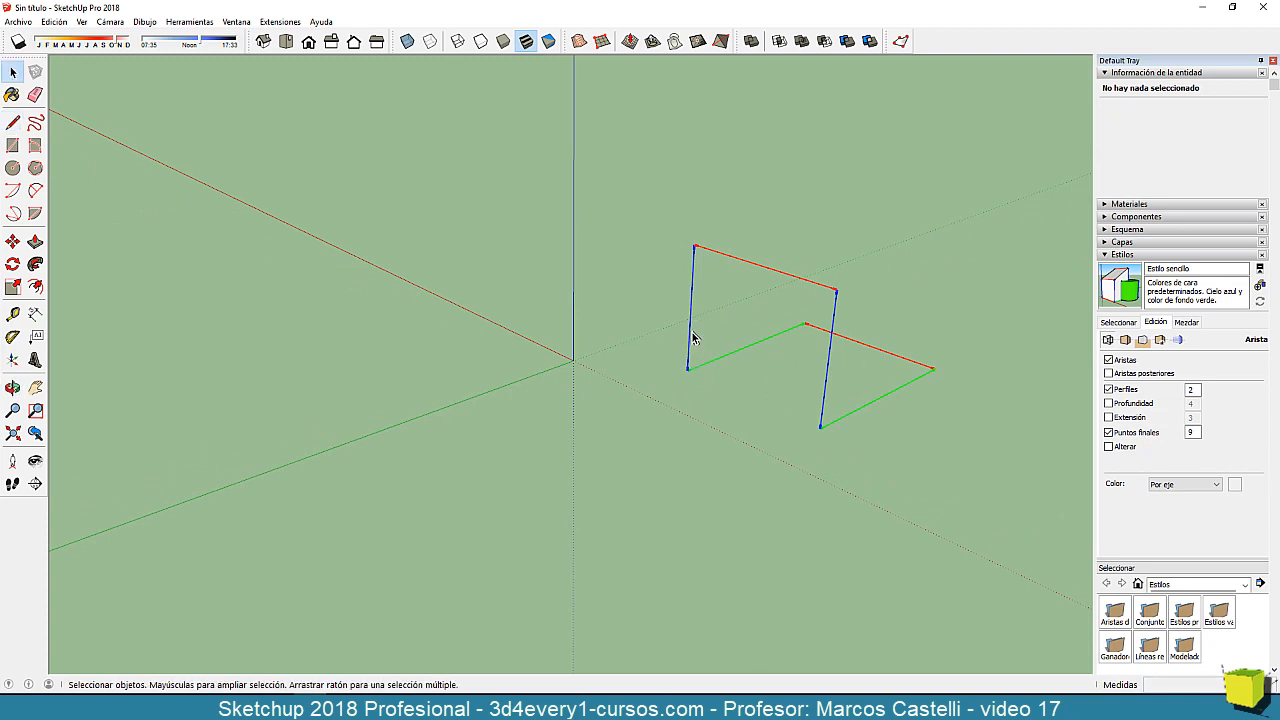
- Set the edge color in the style's edge settings to Único (single color)
{"action": "left_click", "coordinate": [783, 272]}
{"action": "left_click", "coordinate": [842, 364]}
{"action": "left_click", "coordinate": [1187, 489]}
{"action": "left_click", "coordinate": [1173, 497]}
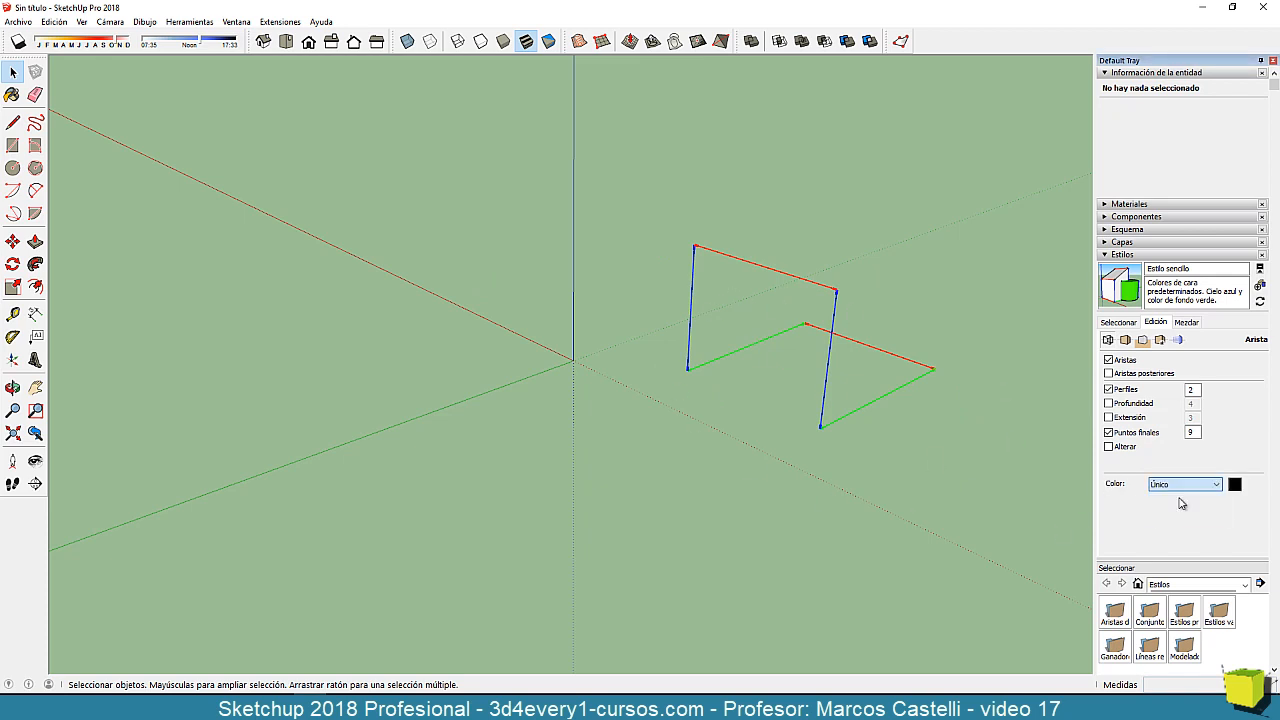
{"action": "mouse_move", "coordinate": [677, 403]}
{"action": "middle_mouse_down"}
{"action": "mouse_move", "coordinate": [808, 477]}
{"action": "mouse_move", "coordinate": [685, 328]}
{"action": "mouse_move", "coordinate": [783, 463]}
{"action": "mouse_move", "coordinate": [697, 477]}
{"action": "mouse_move", "coordinate": [623, 423]}
{"action": "middle_mouse_up"}
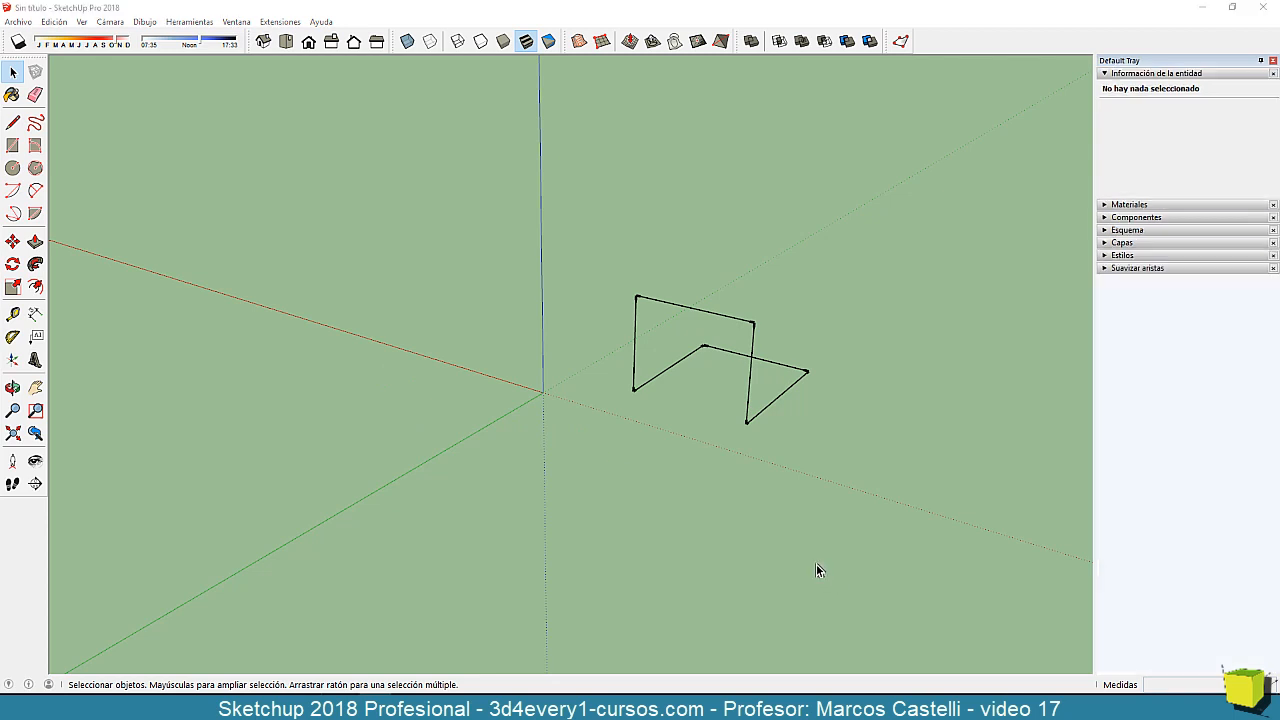
- Start a second line chain with a ground edge and a vertical edge, aligning their ends with the existing loop's lower and upper corners
{"action": "middle_click_drag", "start_coordinate": [557, 405], "coordinate": [613, 405]}
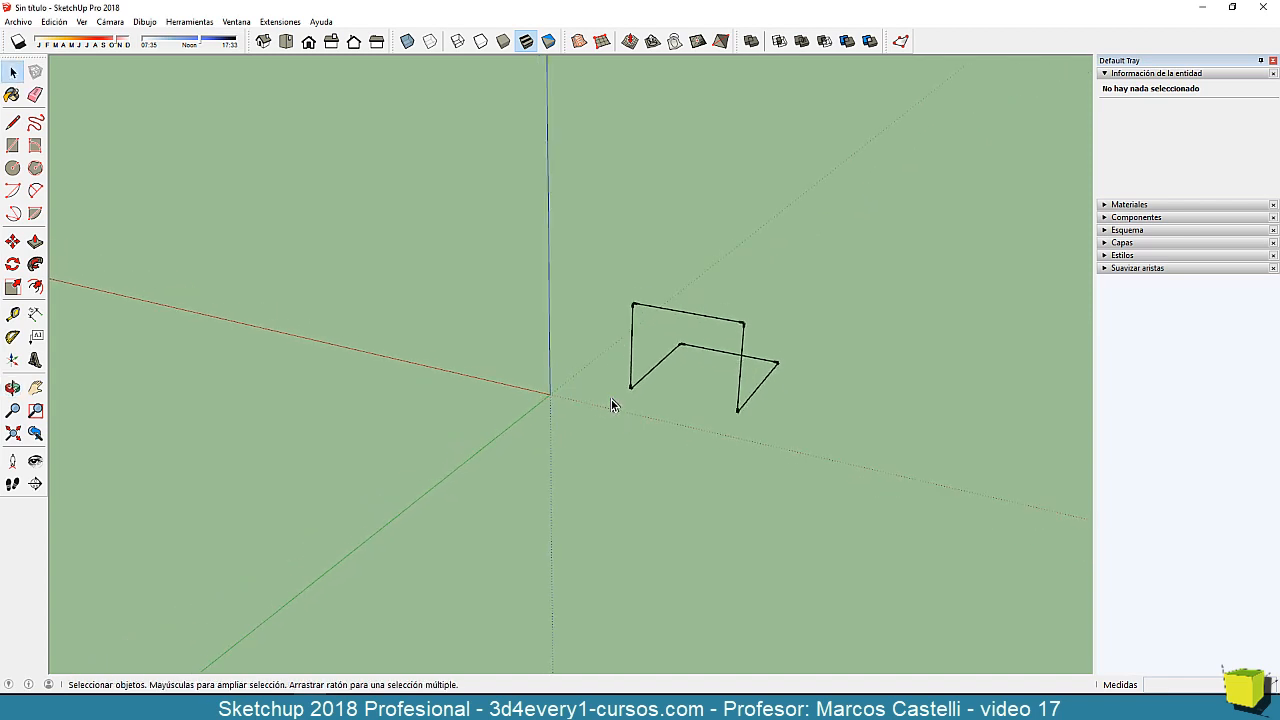
{"action": "left_click", "coordinate": [12, 122]}
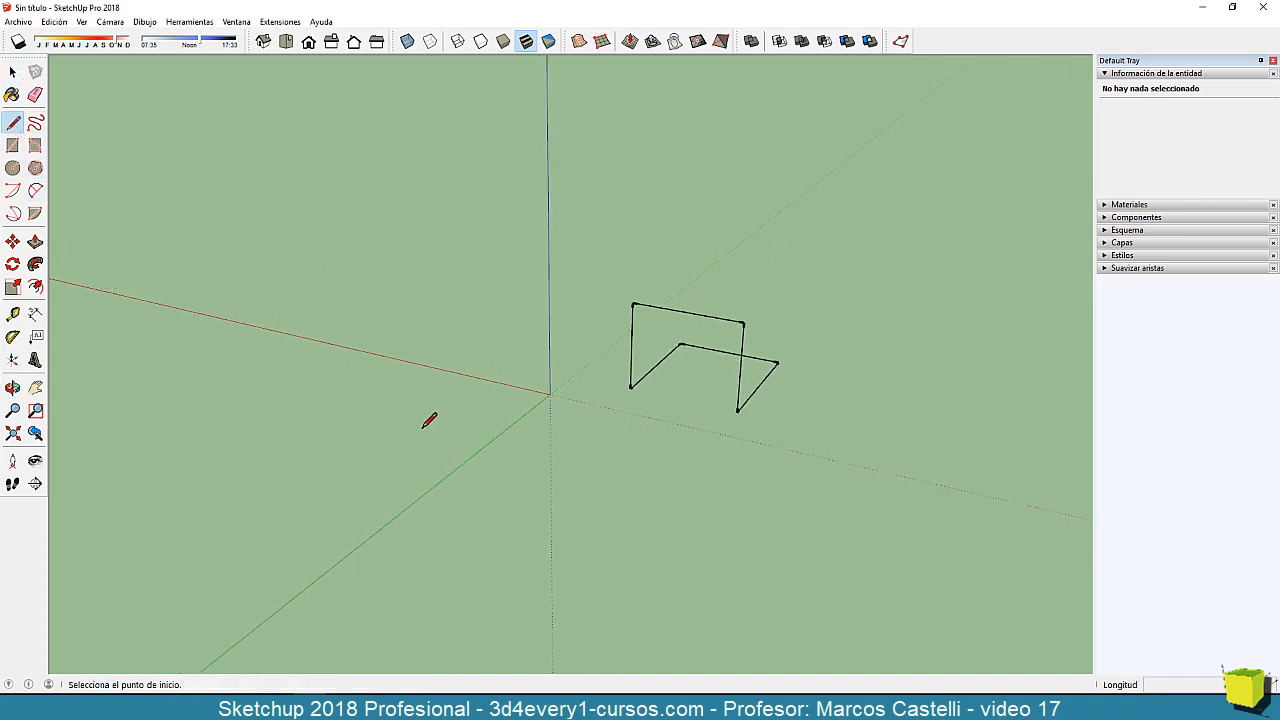
{"action": "left_click", "coordinate": [391, 439]}
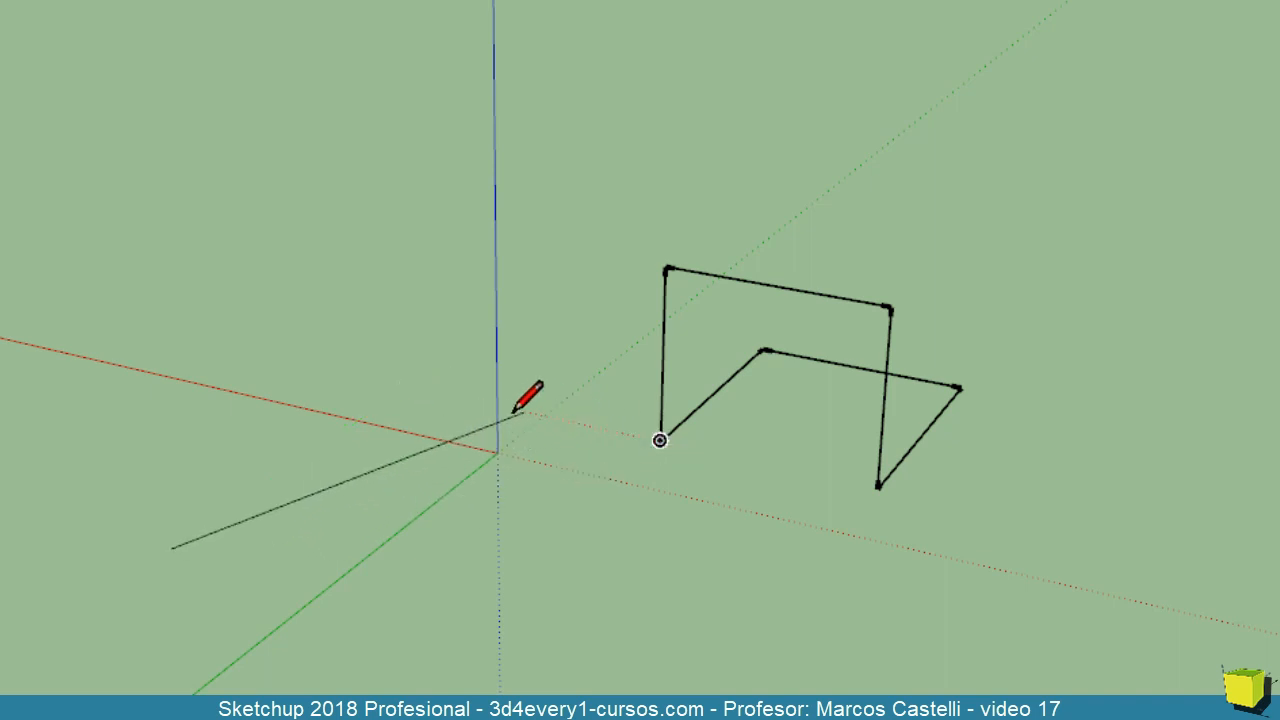
{"action": "left_click", "coordinate": [408, 385]}
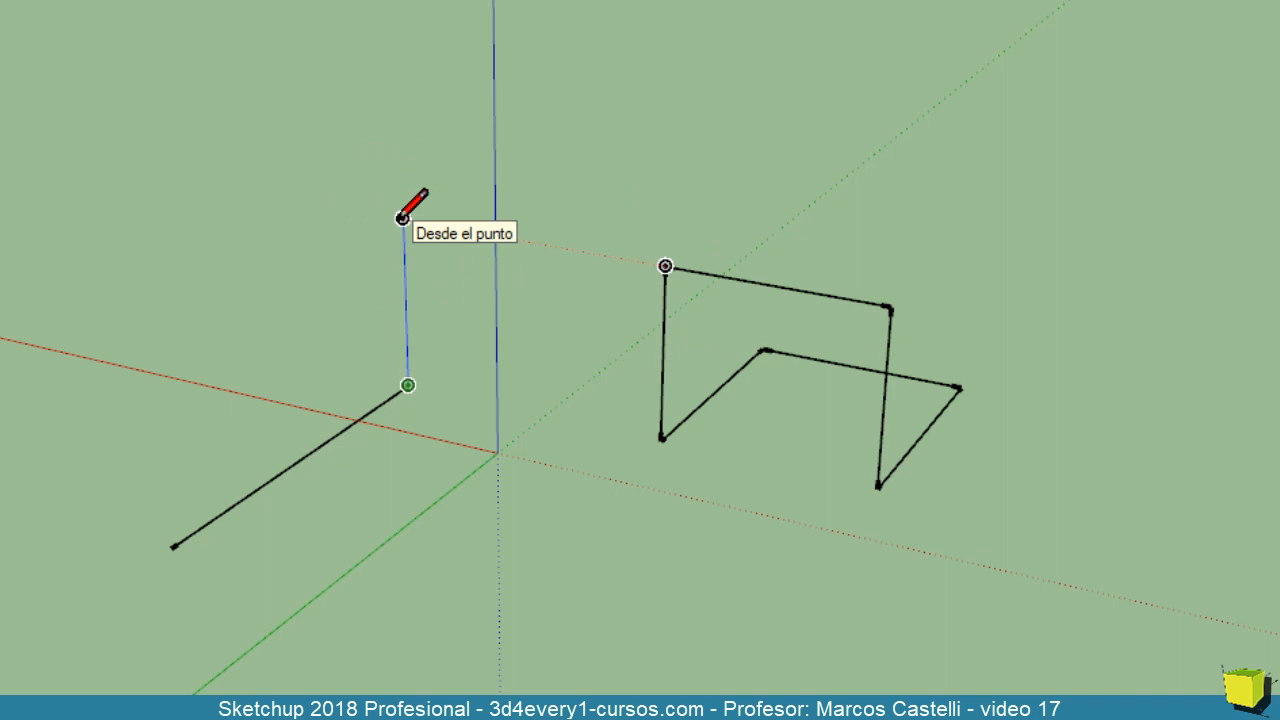
{"action": "left_click", "coordinate": [403, 218]}
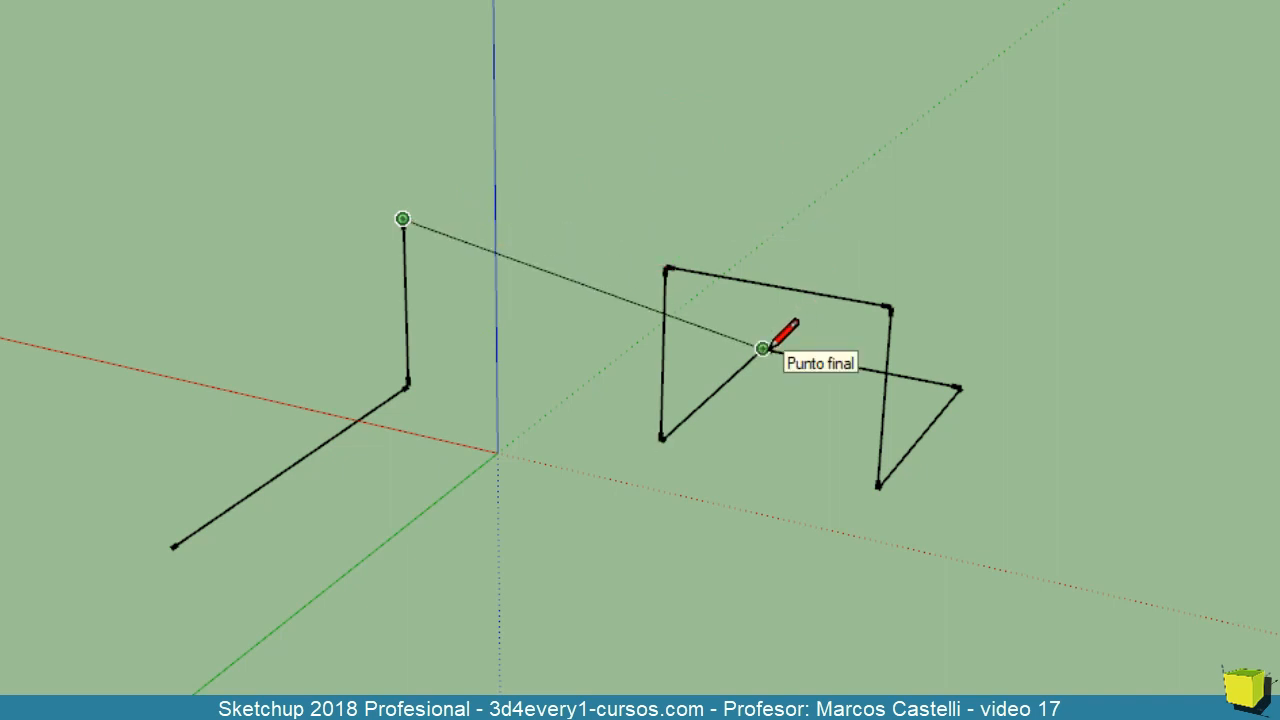
- Continue the chain along green, red, green and red, aligning with the loop's rear-edge midpoint and the chain's start, and close it with a vertical edge
{"action": "left_click", "coordinate": [527, 149]}
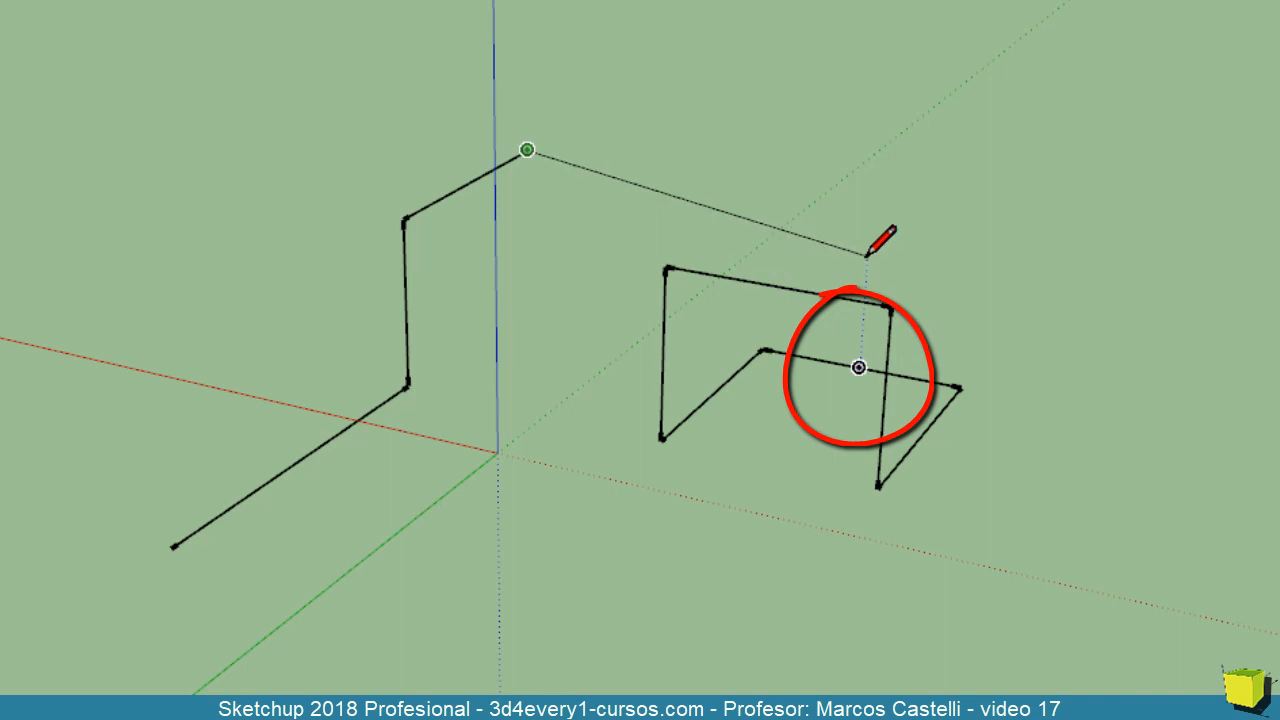
{"action": "left_click", "coordinate": [870, 203]}
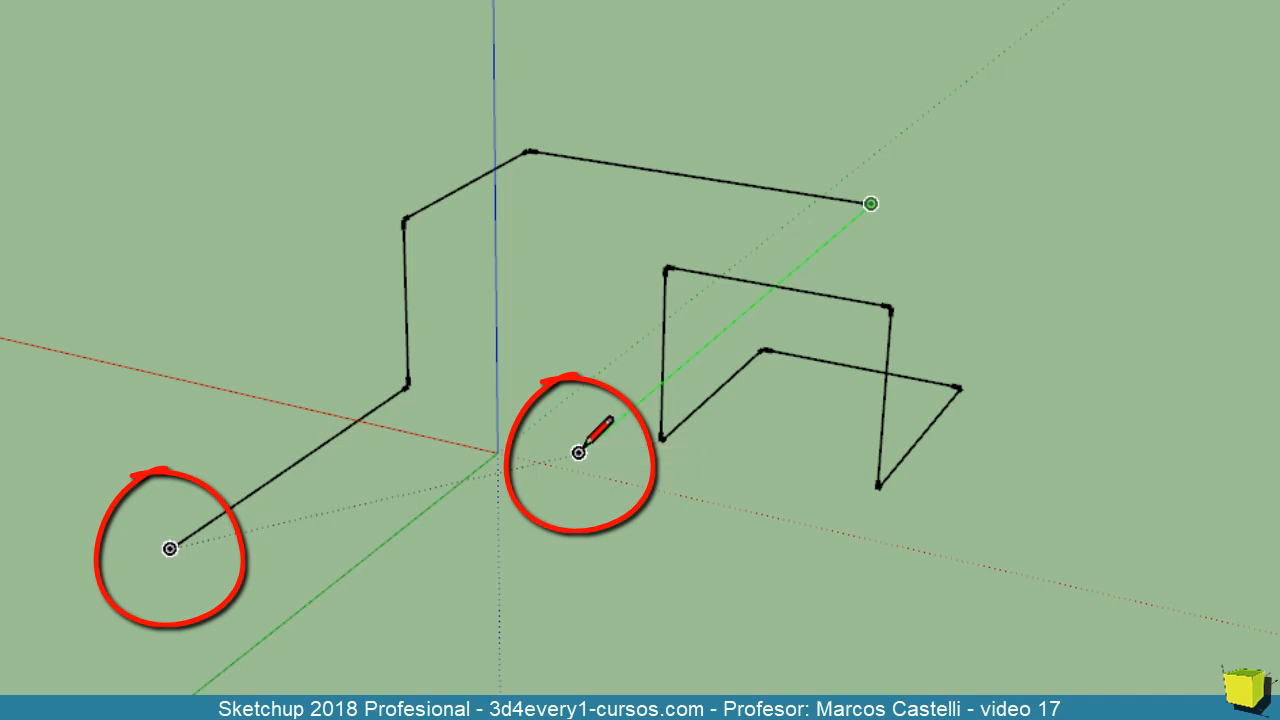
{"action": "left_click", "coordinate": [578, 452]}
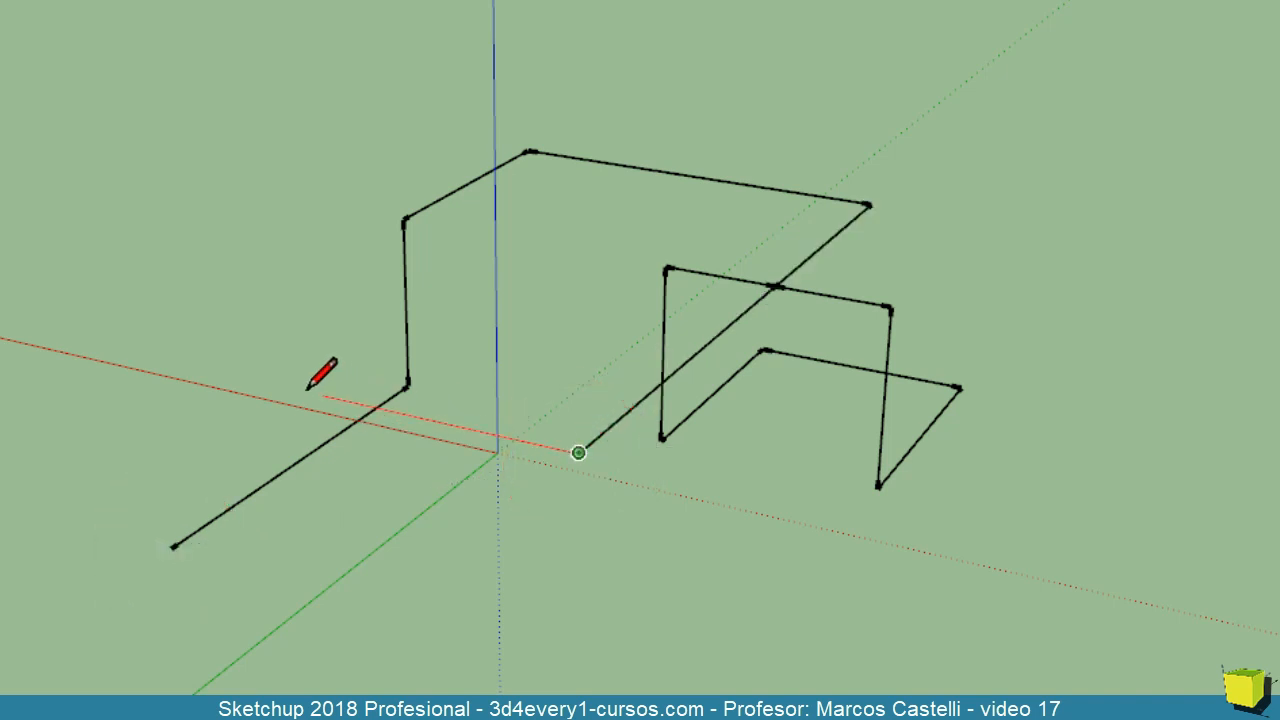
{"action": "left_click", "coordinate": [153, 356]}
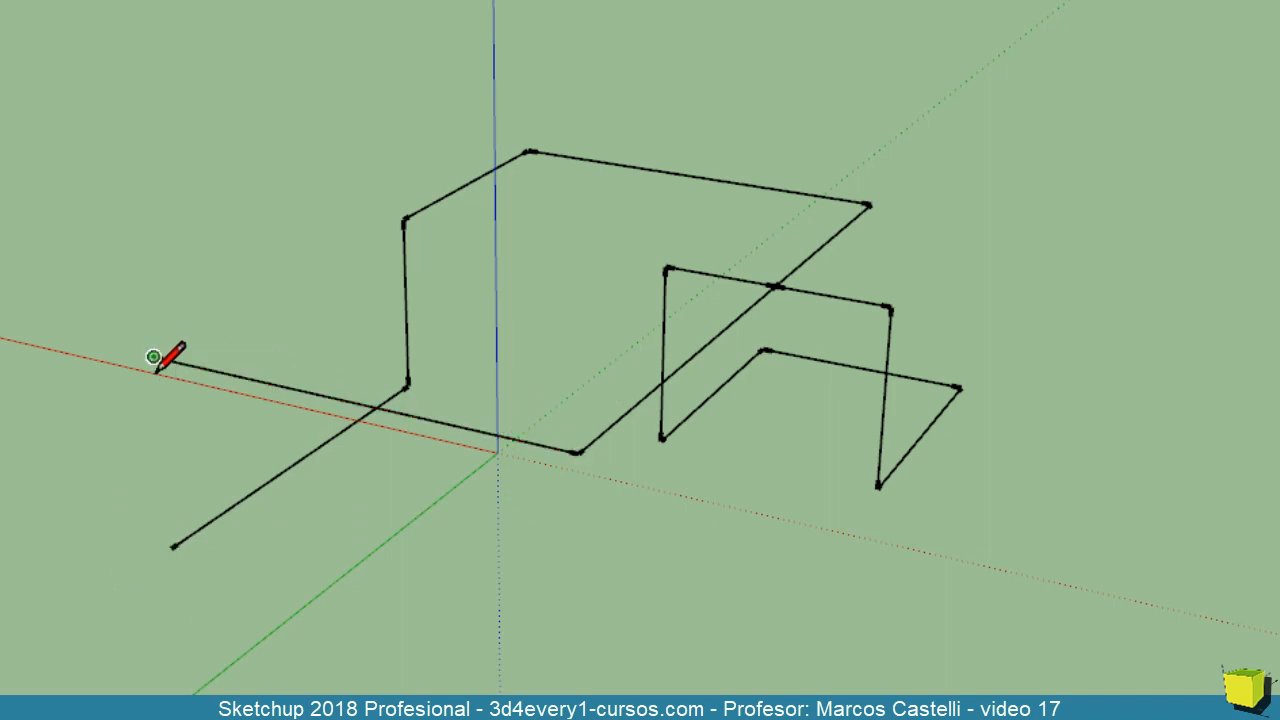
{"action": "left_click", "coordinate": [170, 548]}
- Close a vertical face with a lower edge along the red axis from the chain's start and a vertical edge up to the chain's corner
{"action": "mouse_move", "coordinate": [250, 615]}
{"action": "middle_mouse_down"}
{"action": "mouse_move", "coordinate": [789, 651]}
{"action": "mouse_move", "coordinate": [1225, 547]}
{"action": "mouse_move", "coordinate": [1270, 500]}
{"action": "middle_mouse_up"}
{"action": "mouse_move", "coordinate": [257, 686]}
{"action": "middle_mouse_down"}
{"action": "mouse_move", "coordinate": [829, 654]}
{"action": "mouse_move", "coordinate": [698, 570]}
{"action": "mouse_move", "coordinate": [489, 537]}
{"action": "mouse_move", "coordinate": [971, 620]}
{"action": "mouse_move", "coordinate": [822, 657]}
{"action": "mouse_move", "coordinate": [895, 667]}
{"action": "mouse_move", "coordinate": [254, 692]}
{"action": "mouse_move", "coordinate": [238, 712]}
{"action": "mouse_move", "coordinate": [300, 700]}
{"action": "middle_mouse_up"}
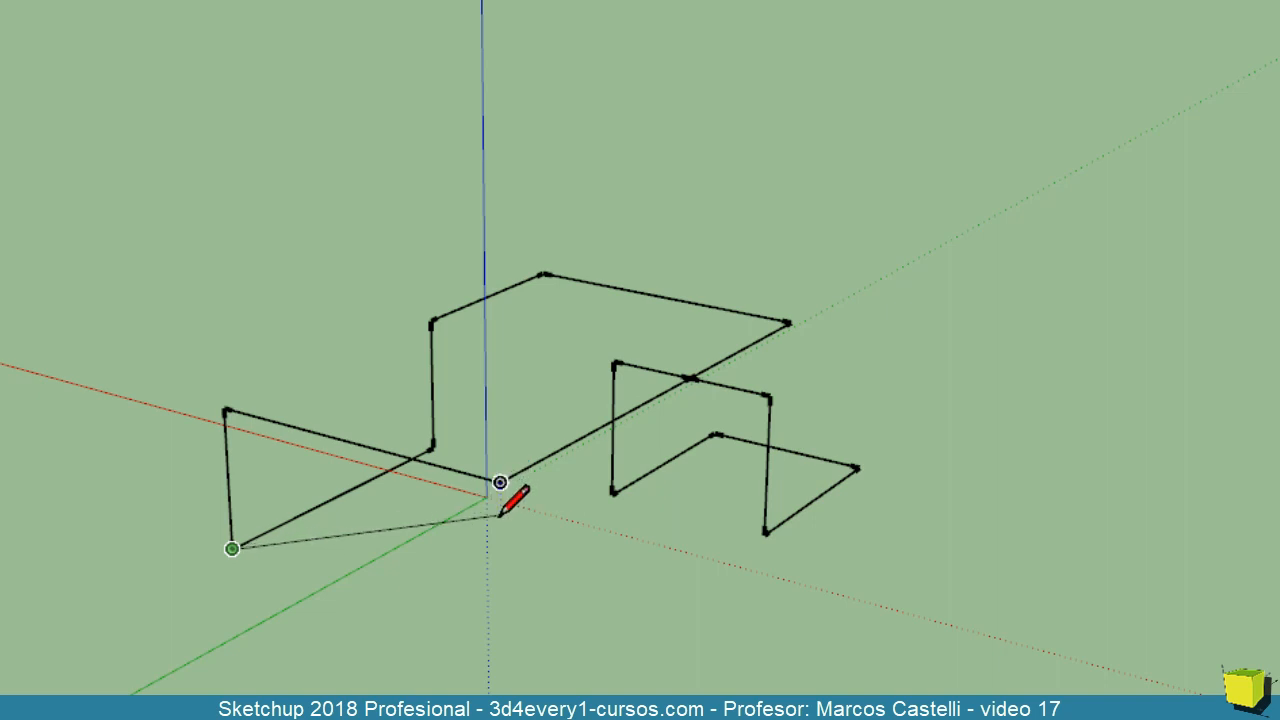
{"action": "left_click", "coordinate": [501, 633]}
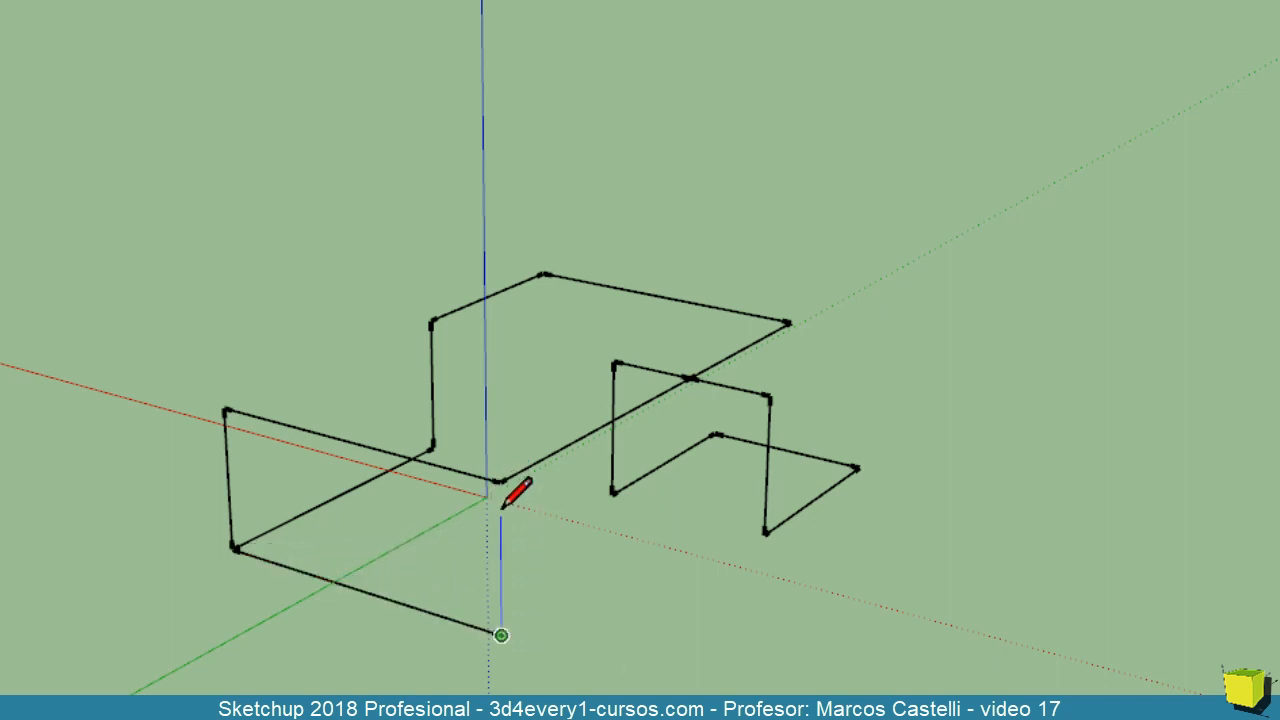
{"action": "left_click", "coordinate": [500, 482]}
{"action": "middle_click_drag", "start_coordinate": [515, 620], "coordinate": [360, 640]}
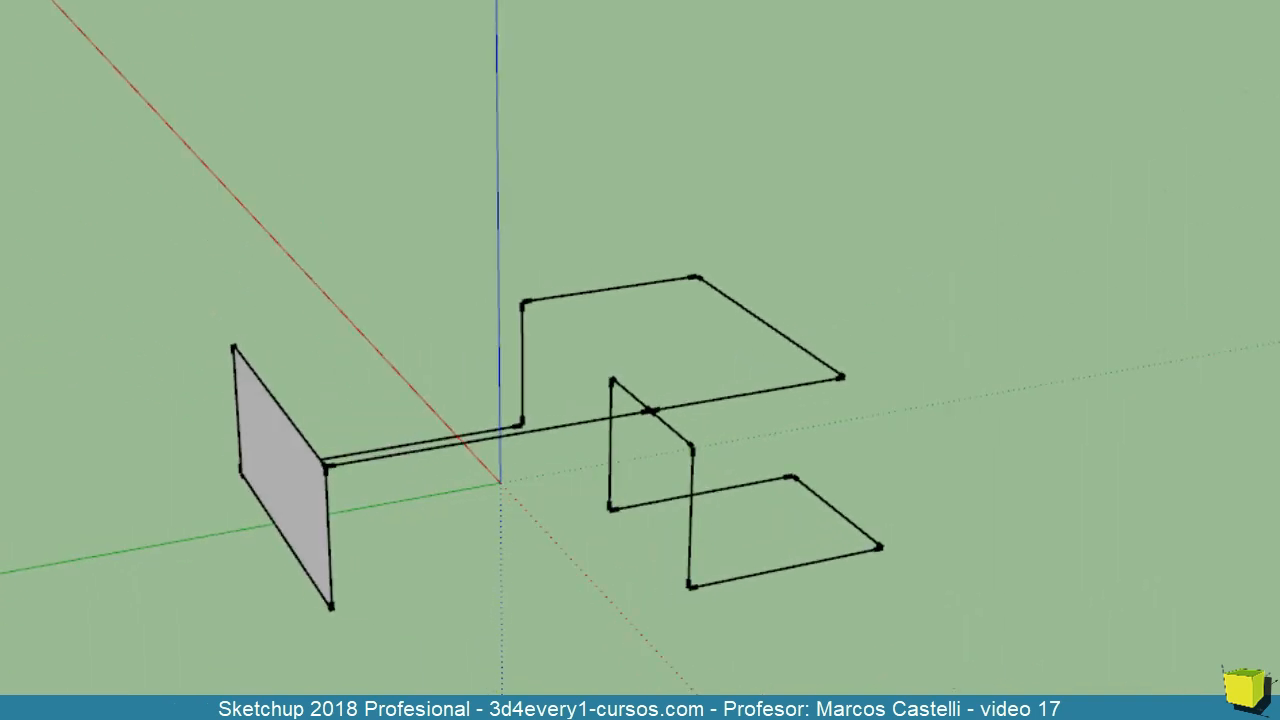
- Add an adjacent vertical face along the green axis, ending directly below the point where the upper edge crosses the first loop
{"action": "left_click", "coordinate": [331, 609]}
{"action": "left_click", "coordinate": [645, 548]}
{"action": "left_click", "coordinate": [650, 410]}
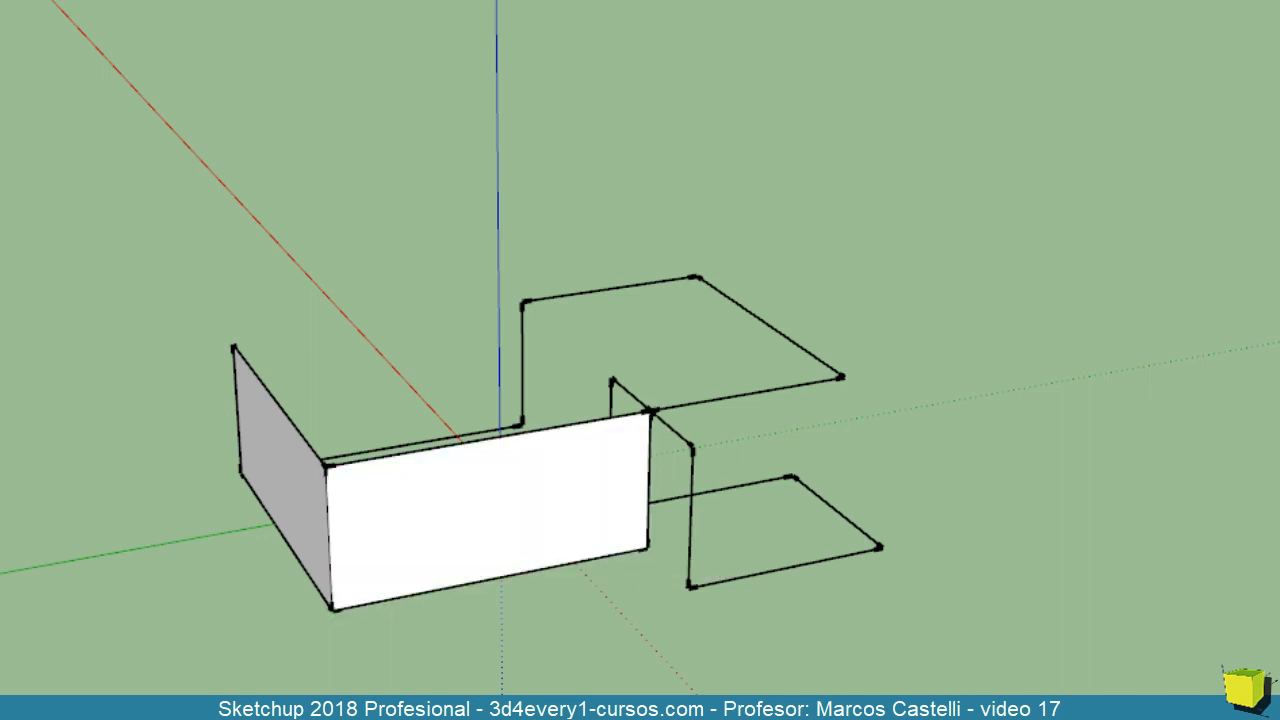
- Close the opposite vertical panel by joining its upper corners, and extend it with an adjacent panel reaching below the chain's upper corner
{"action": "mouse_move", "coordinate": [440, 430]}
{"action": "middle_mouse_down"}
{"action": "mouse_move", "coordinate": [660, 480]}
{"action": "mouse_move", "coordinate": [735, 535]}
{"action": "mouse_move", "coordinate": [775, 517]}
{"action": "mouse_move", "coordinate": [795, 632]}
{"action": "mouse_move", "coordinate": [651, 606]}
{"action": "middle_mouse_up"}
{"action": "left_click", "coordinate": [430, 455]}
{"action": "left_click", "coordinate": [776, 488]}
{"action": "left_click", "coordinate": [640, 560]}
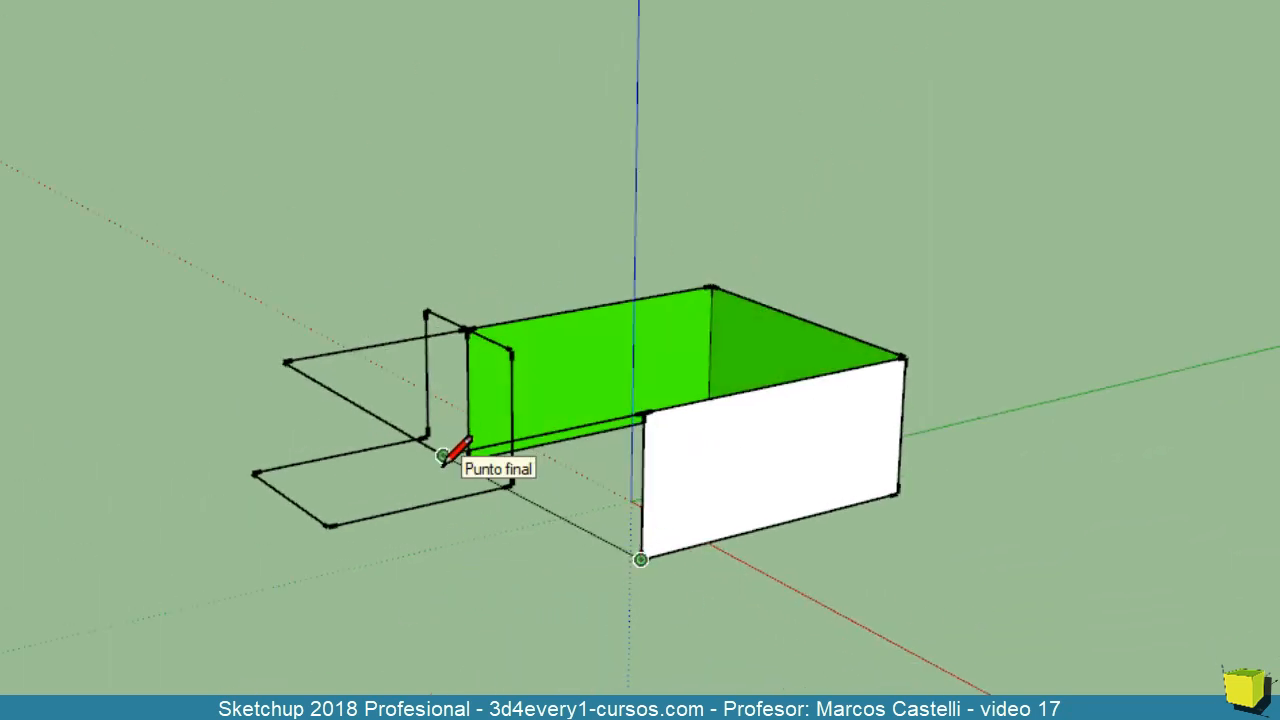
{"action": "left_click", "coordinate": [446, 609]}
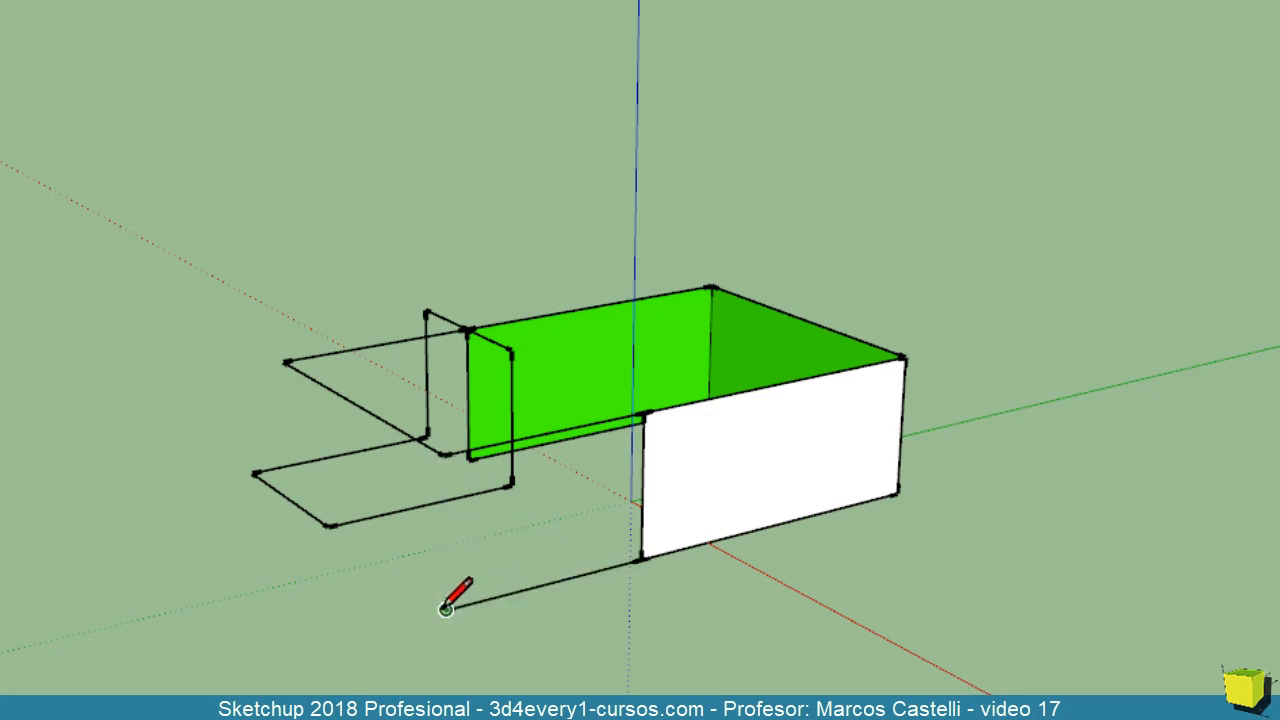
{"action": "left_click", "coordinate": [443, 455]}
- Draw an end panel along the red axis from the lower corner, ending below the upper edge's midpoint, and close it with a vertical edge
{"action": "mouse_move", "coordinate": [348, 672]}
{"action": "middle_mouse_down"}
{"action": "mouse_move", "coordinate": [470, 700]}
{"action": "mouse_move", "coordinate": [640, 700]}
{"action": "mouse_move", "coordinate": [703, 680]}
{"action": "mouse_move", "coordinate": [760, 640]}
{"action": "middle_mouse_up"}
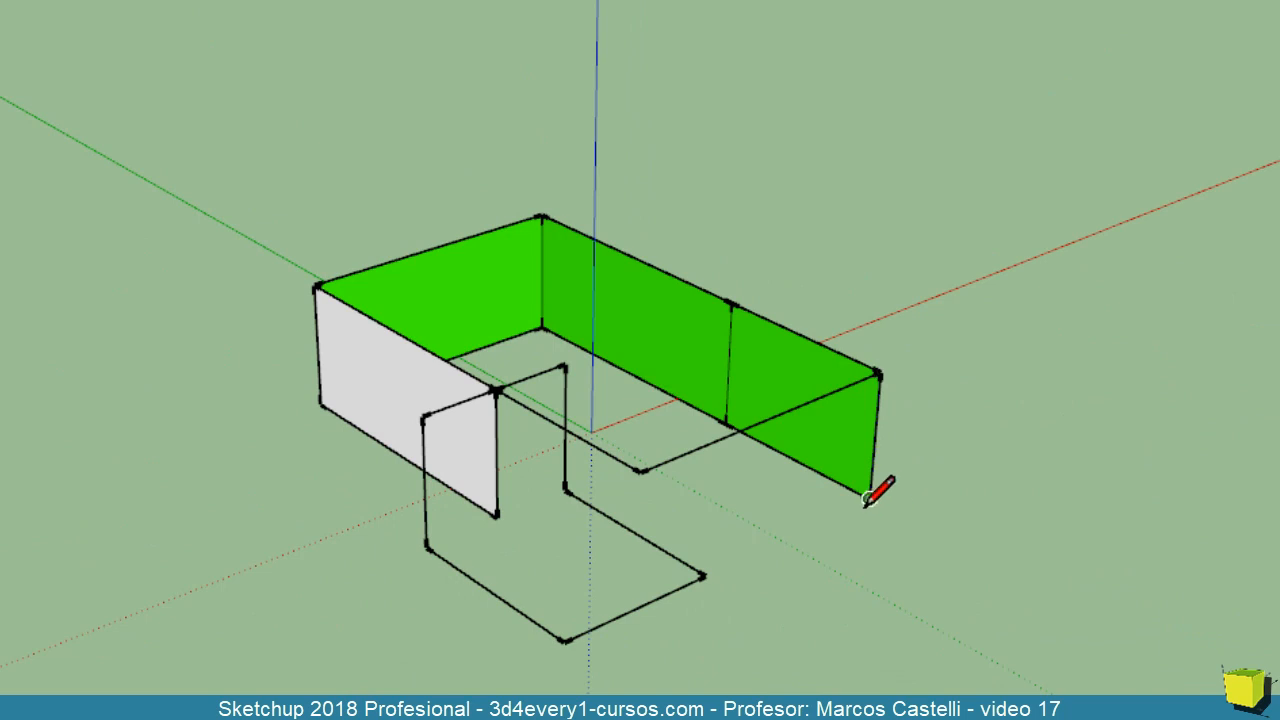
{"action": "left_click", "coordinate": [869, 498]}
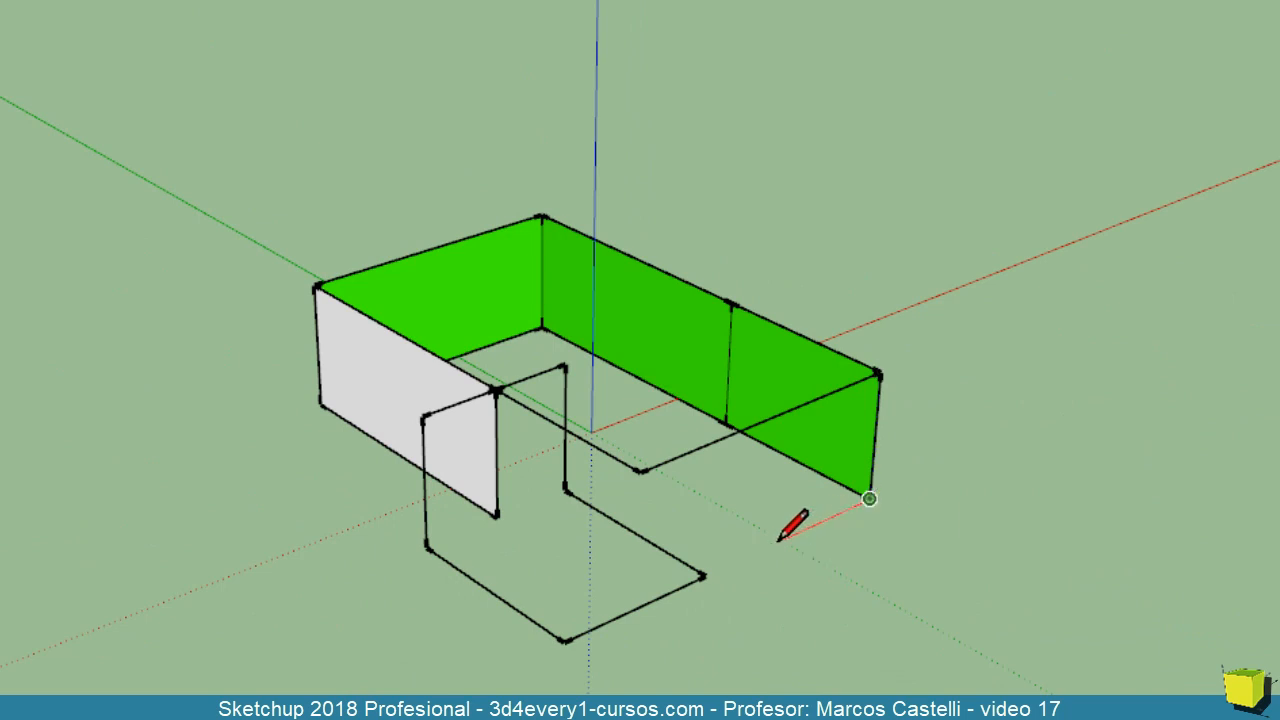
{"action": "middle_click_drag", "start_coordinate": [760, 588], "coordinate": [779, 683]}
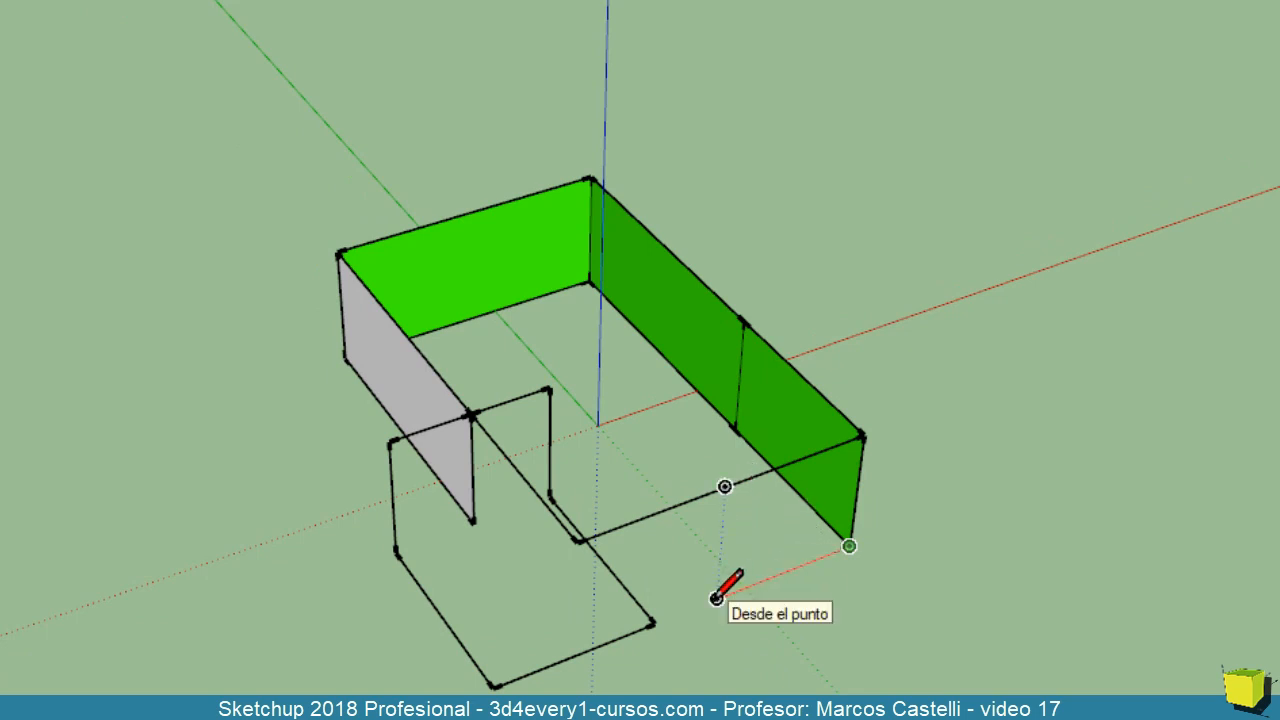
{"action": "left_click", "coordinate": [716, 598]}
{"action": "left_click", "coordinate": [724, 487]}
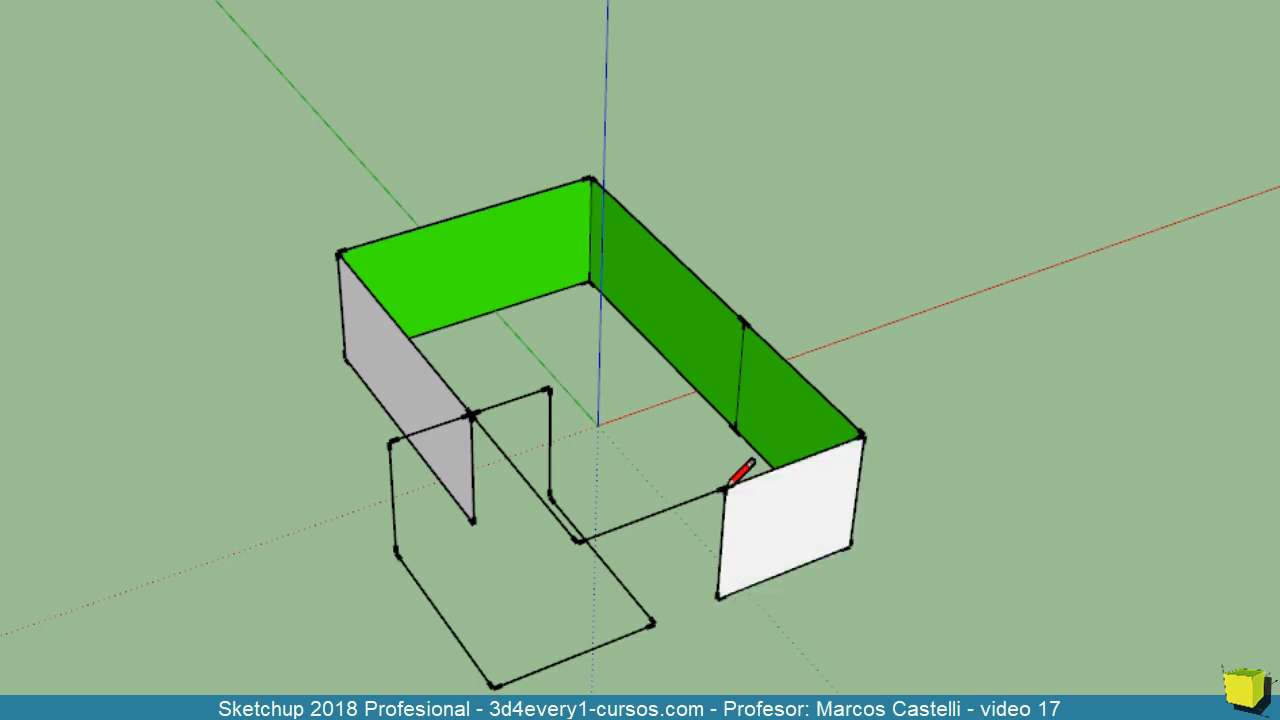
- Connect the upper edge's midpoint to the opposite upper edge to close a top face over half the box
{"action": "left_click", "coordinate": [724, 487]}
{"action": "left_click", "coordinate": [467, 213]}
{"action": "mouse_move", "coordinate": [563, 414]}
{"action": "middle_mouse_down"}
{"action": "mouse_move", "coordinate": [571, 423]}
{"action": "mouse_move", "coordinate": [686, 386]}
{"action": "middle_mouse_up"}
{"action": "mouse_move", "coordinate": [1130, 600]}
{"action": "middle_mouse_down"}
{"action": "mouse_move", "coordinate": [923, 640]}
{"action": "mouse_move", "coordinate": [874, 671]}
{"action": "mouse_move", "coordinate": [847, 638]}
{"action": "middle_mouse_up"}
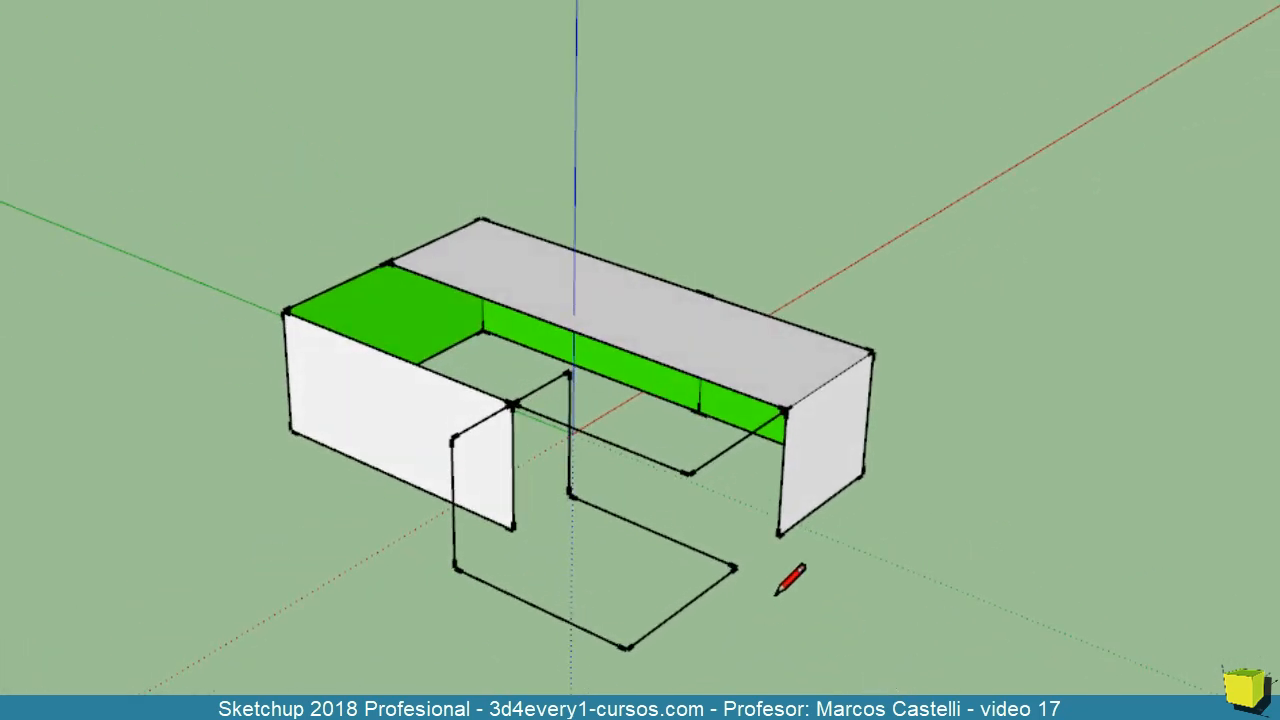
- Extend the first loop's ground edge and close a ground-level face, aligning its outer corner with the end panel's lower corner along the green axis
{"action": "scroll", "coordinate": [779, 560], "scroll_direction": "up", "scroll_amount": 2}
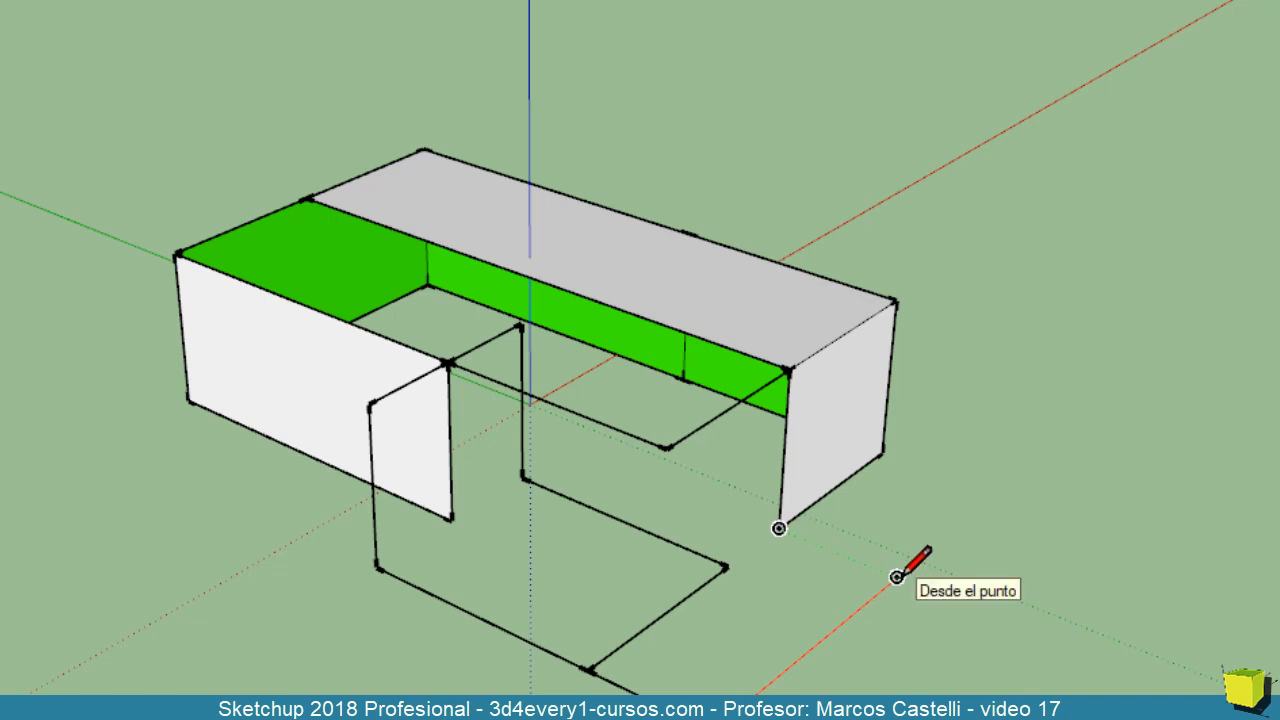
{"action": "left_click", "coordinate": [896, 577]}
{"action": "left_click", "coordinate": [779, 527]}
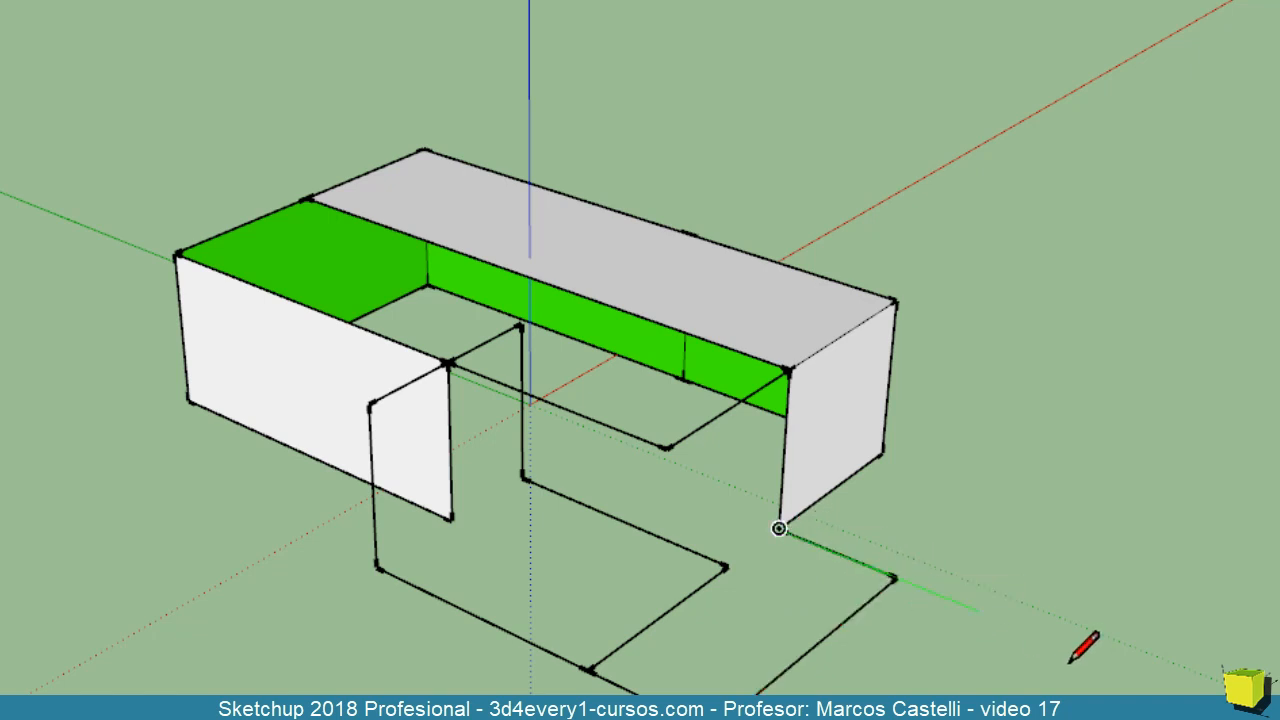
{"action": "left_click", "coordinate": [725, 567]}
{"action": "middle_click_drag", "start_coordinate": [725, 567], "coordinate": [674, 565]}
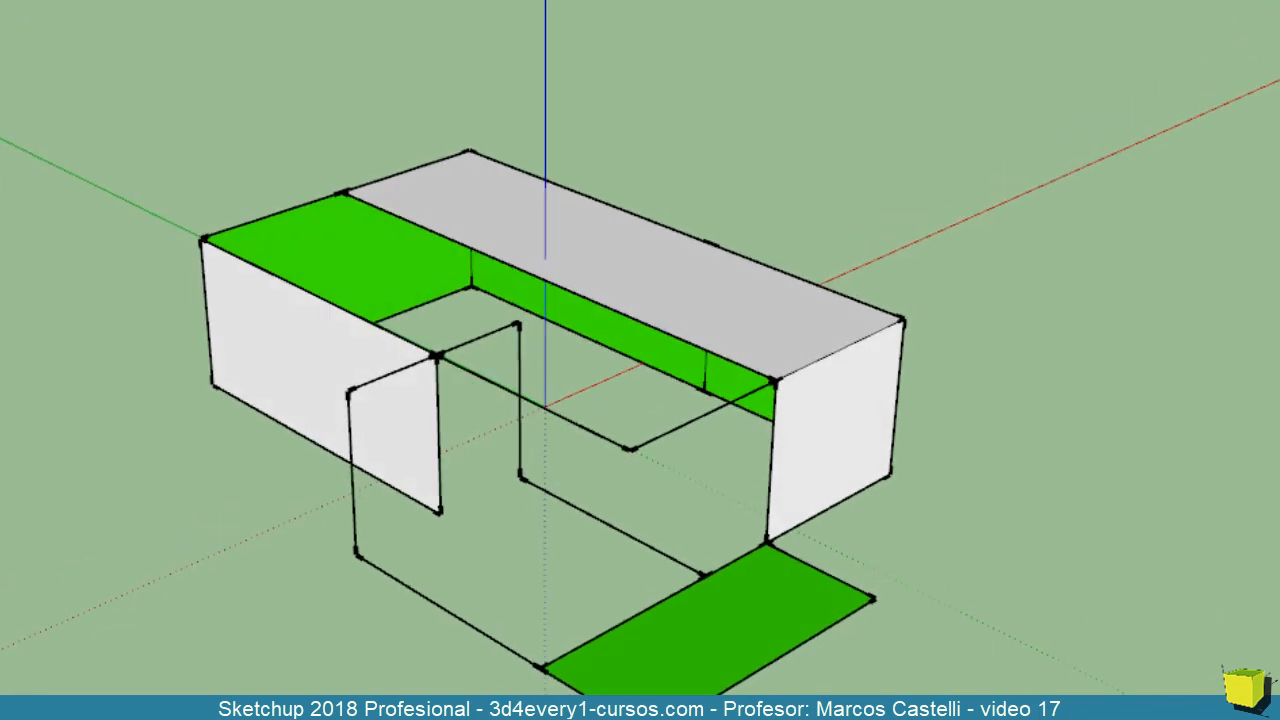
{"action": "mouse_move", "coordinate": [770, 719]}
{"action": "middle_mouse_down", "text": "shift"}
{"action": "mouse_move", "coordinate": [794, 654]}
{"action": "mouse_move", "coordinate": [762, 718]}
{"action": "middle_mouse_up", "text": "shift"}
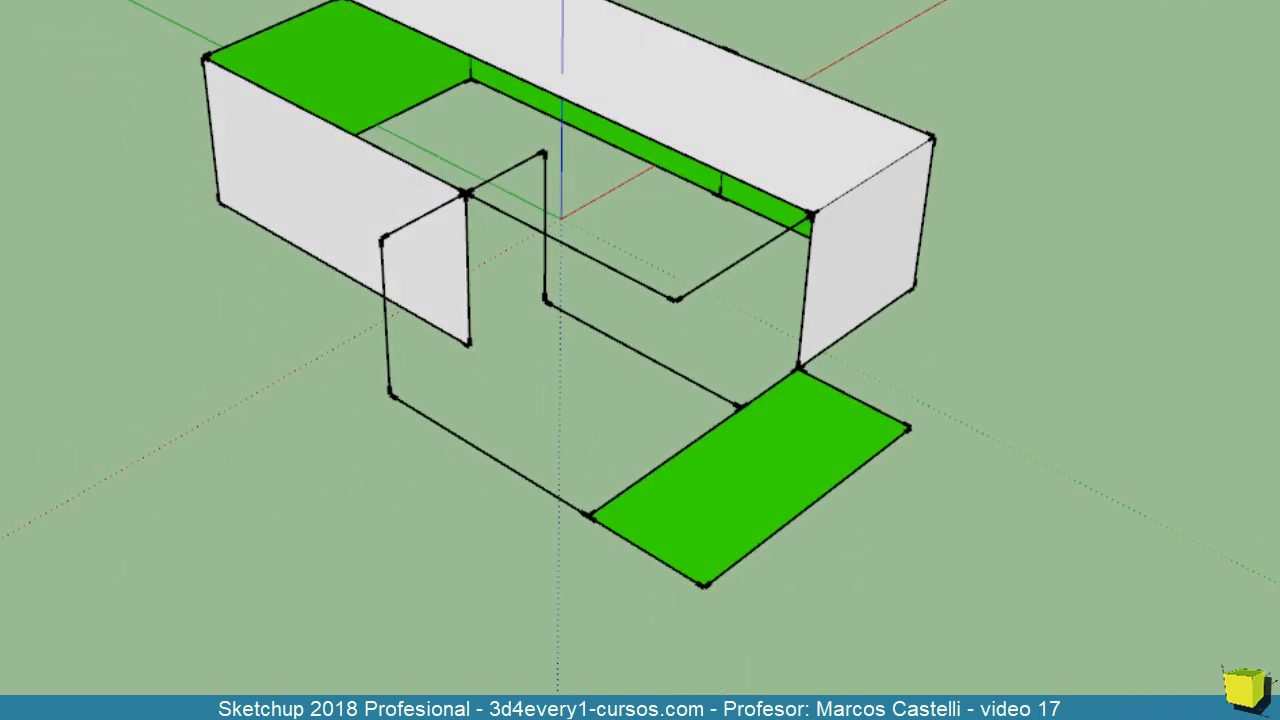
{"action": "scroll", "coordinate": [758, 718], "scroll_direction": "down", "scroll_amount": 2}
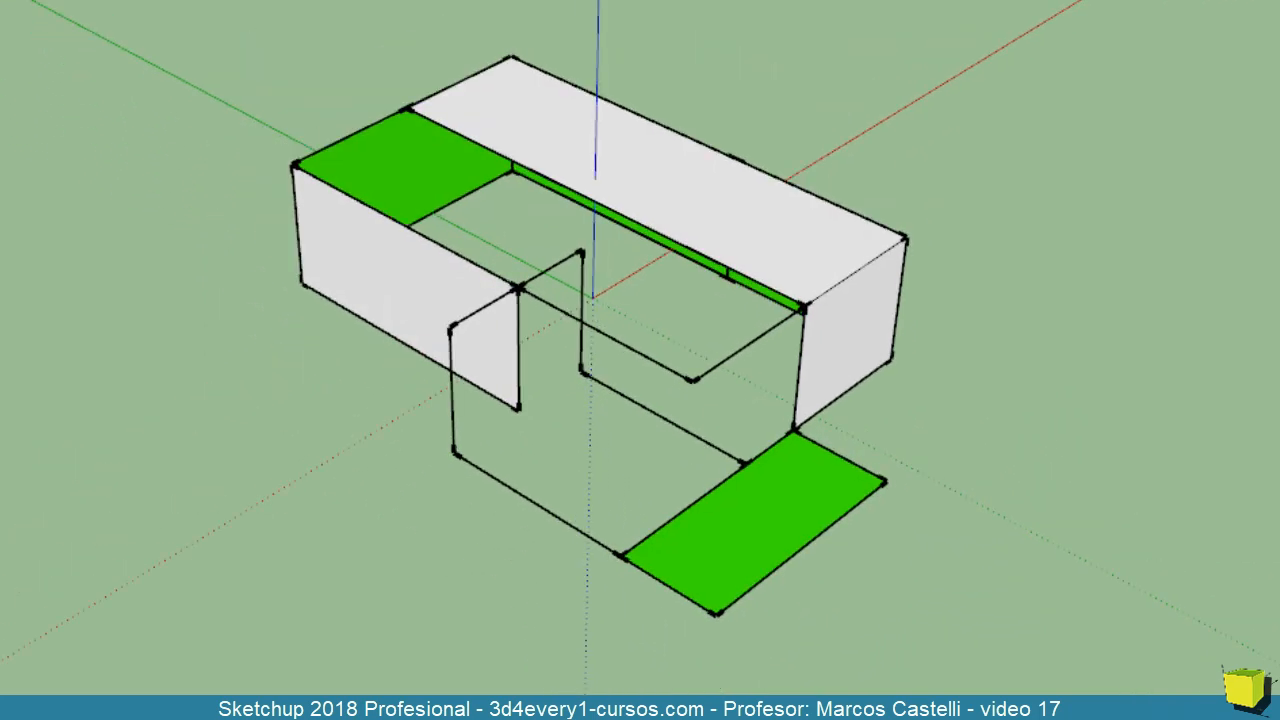